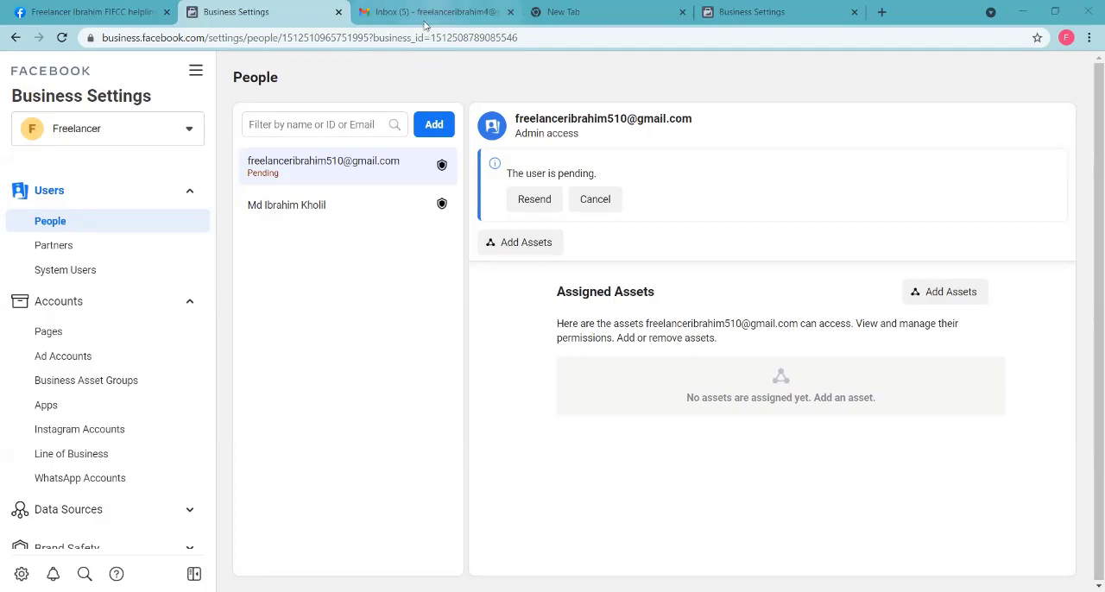
{"action": "left_click", "coordinate": [762, 22]}
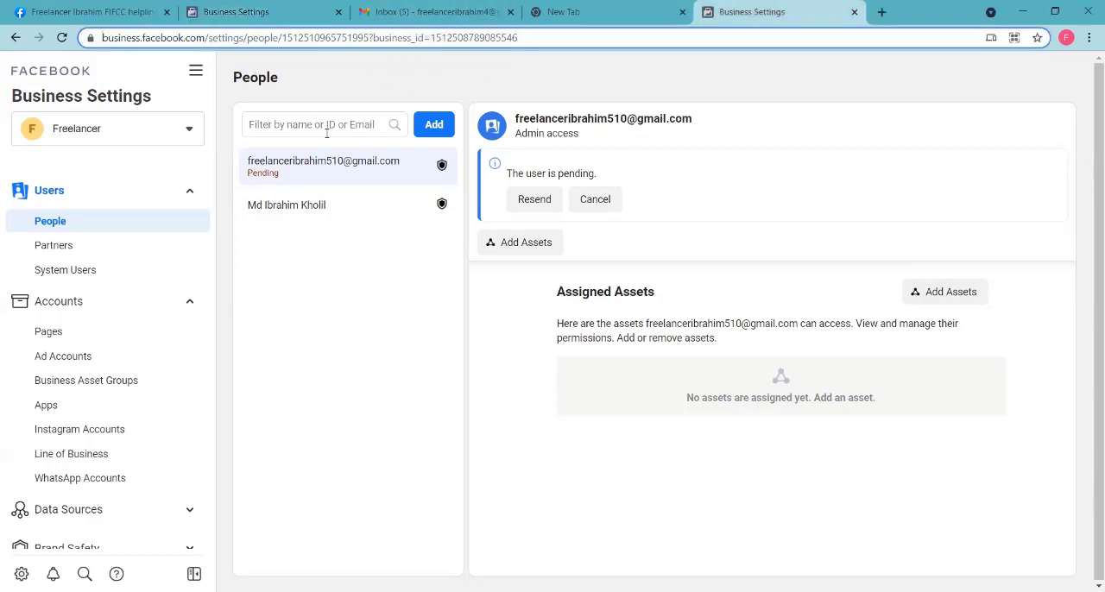
{"action": "left_click", "coordinate": [252, 11]}
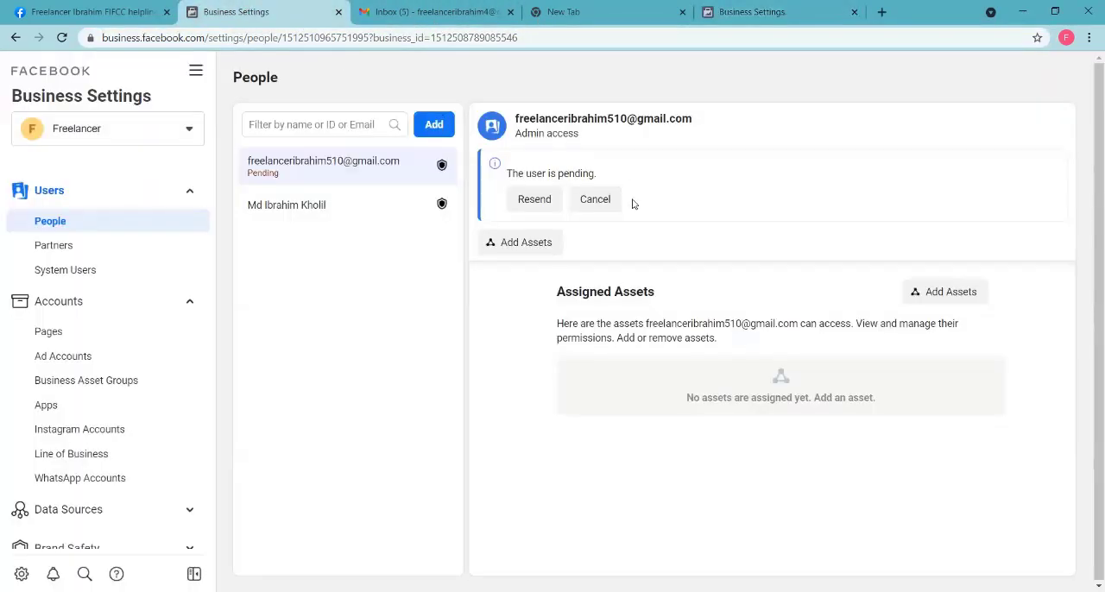
{"action": "scroll", "coordinate": [148, 319], "scroll_direction": "down", "scroll_amount": 3}
{"action": "scroll", "coordinate": [161, 308], "scroll_direction": "up", "scroll_amount": 3}
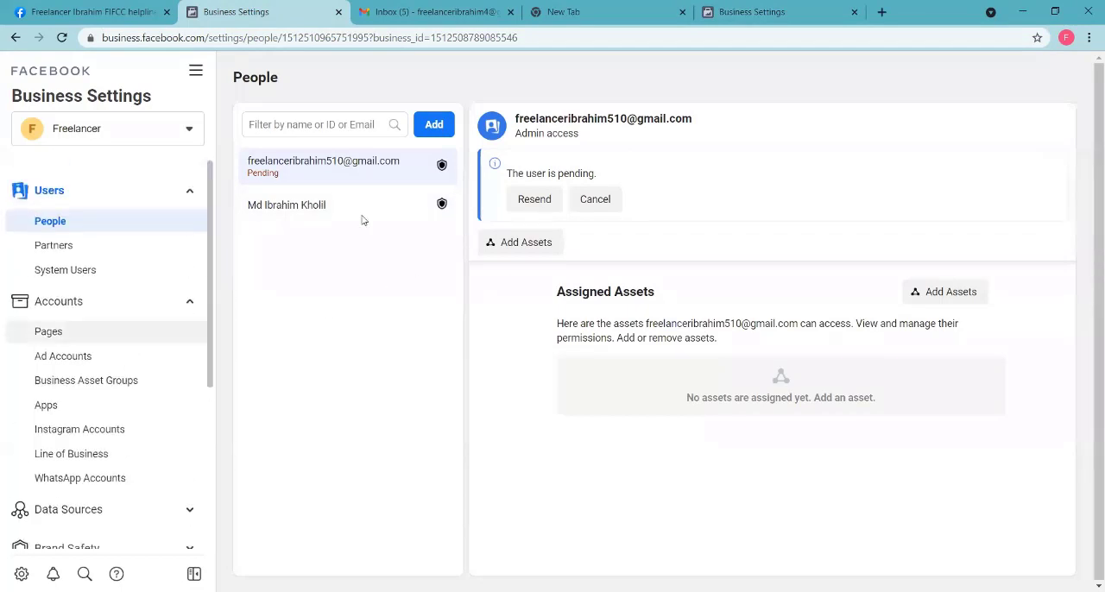
{"action": "left_click", "coordinate": [761, 12]}
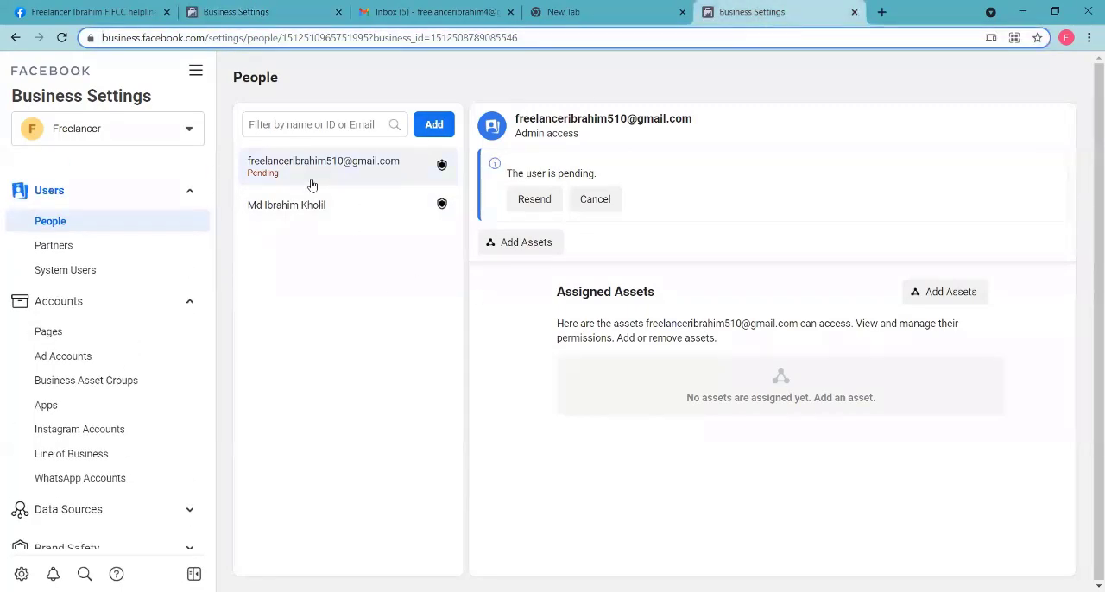
{"action": "left_click", "coordinate": [278, 12]}
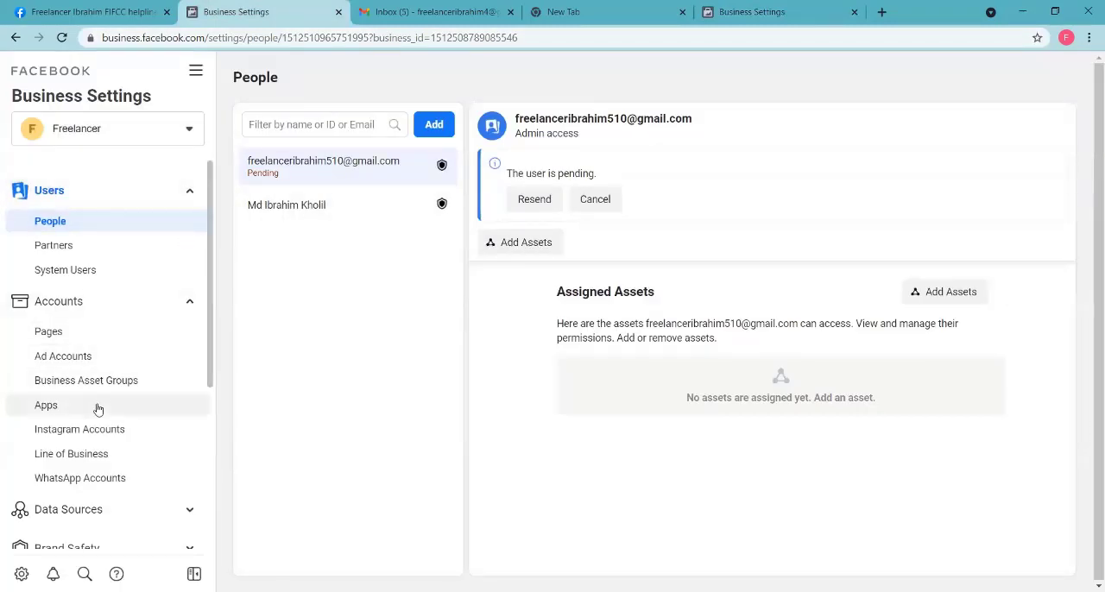
Step: Open Ads Manager for the Freelancer business from the second Business Settings page
{"action": "left_click", "coordinate": [828, 13]}
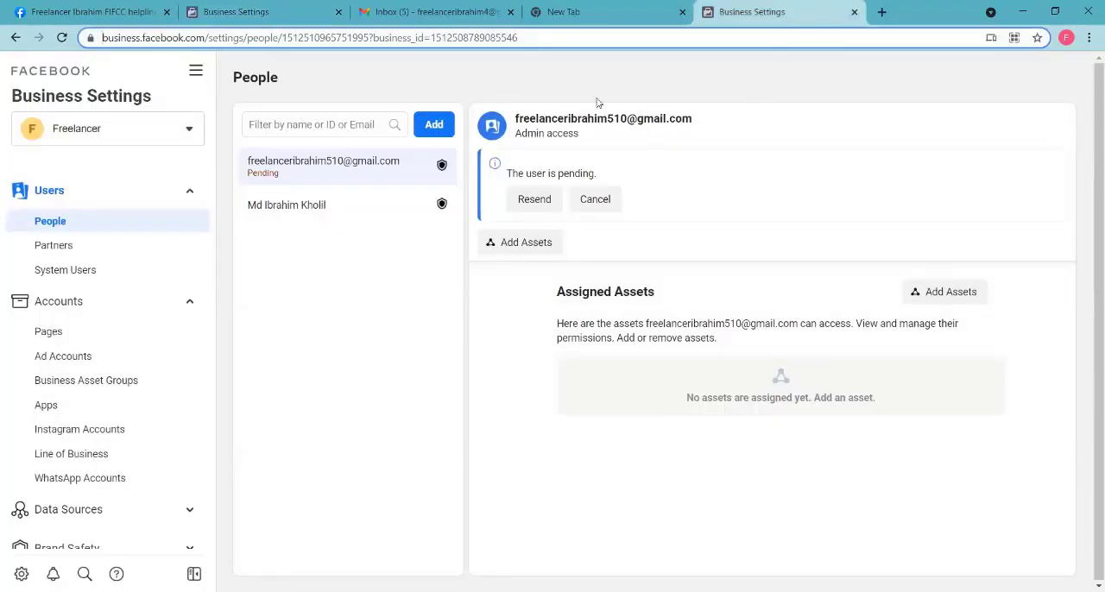
{"action": "left_click", "coordinate": [196, 71]}
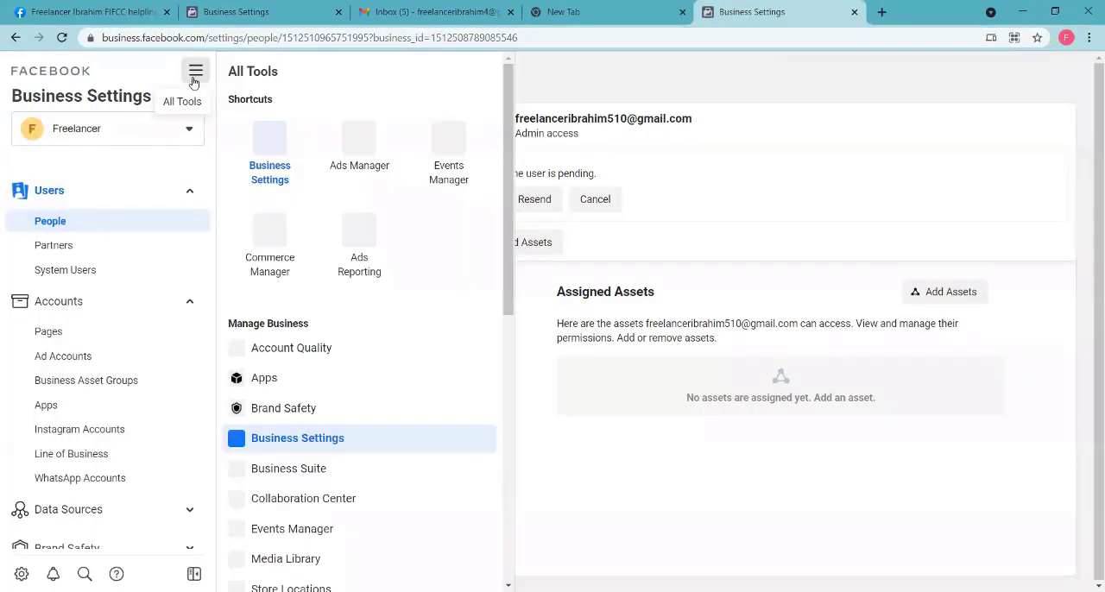
{"action": "left_click", "coordinate": [362, 169]}
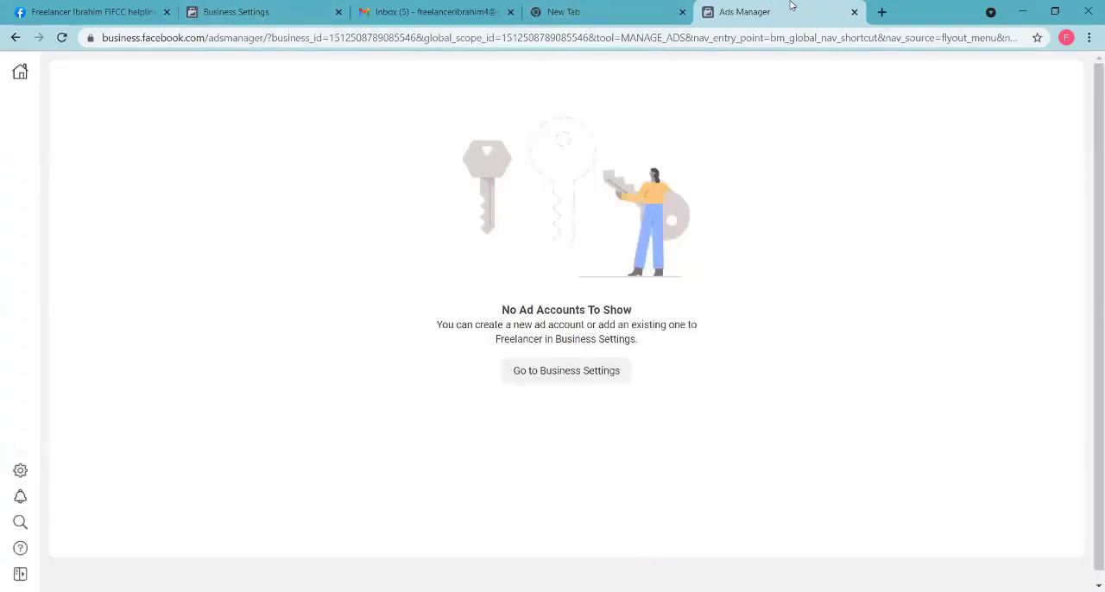
Step: Return to Business Settings and switch from the Freelancer business to the personal account's ad campaigns
{"action": "left_click", "coordinate": [20, 470]}
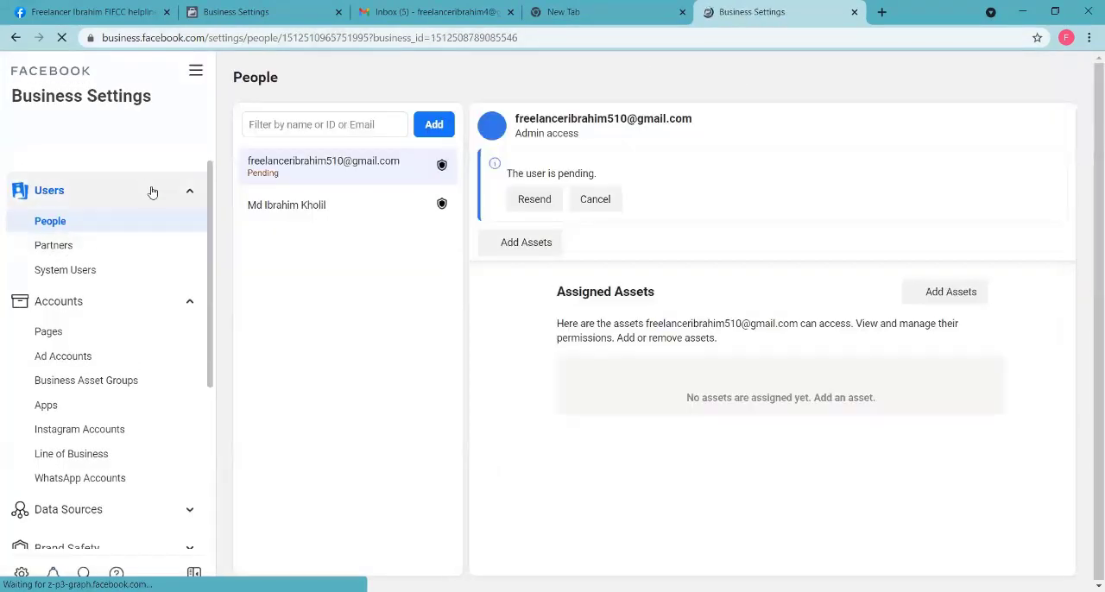
{"action": "scroll", "coordinate": [140, 259], "scroll_direction": "down", "scroll_amount": 3}
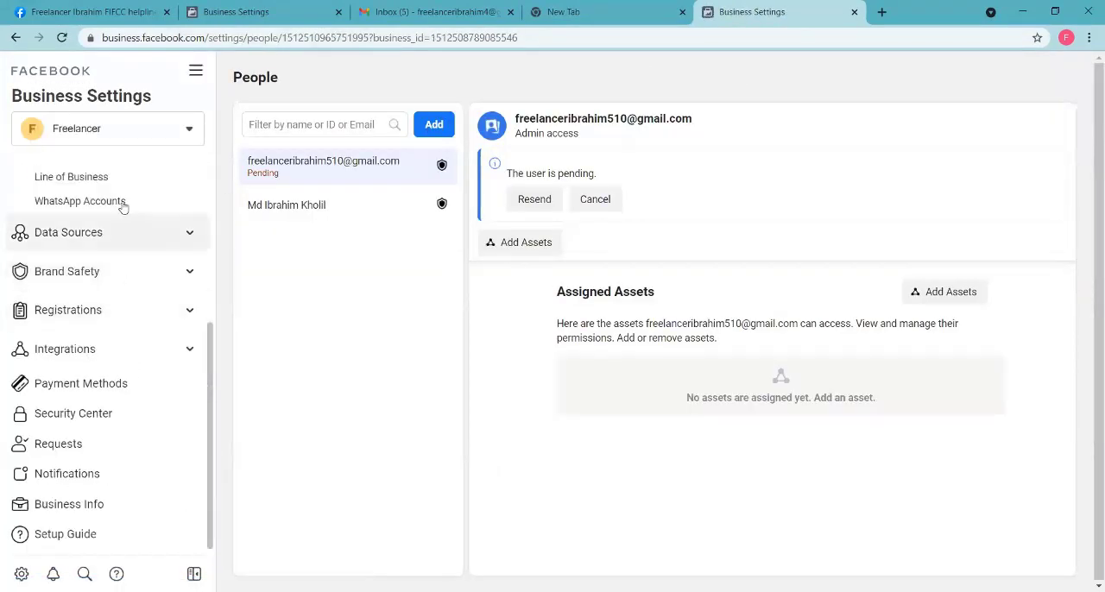
{"action": "left_click", "coordinate": [180, 136]}
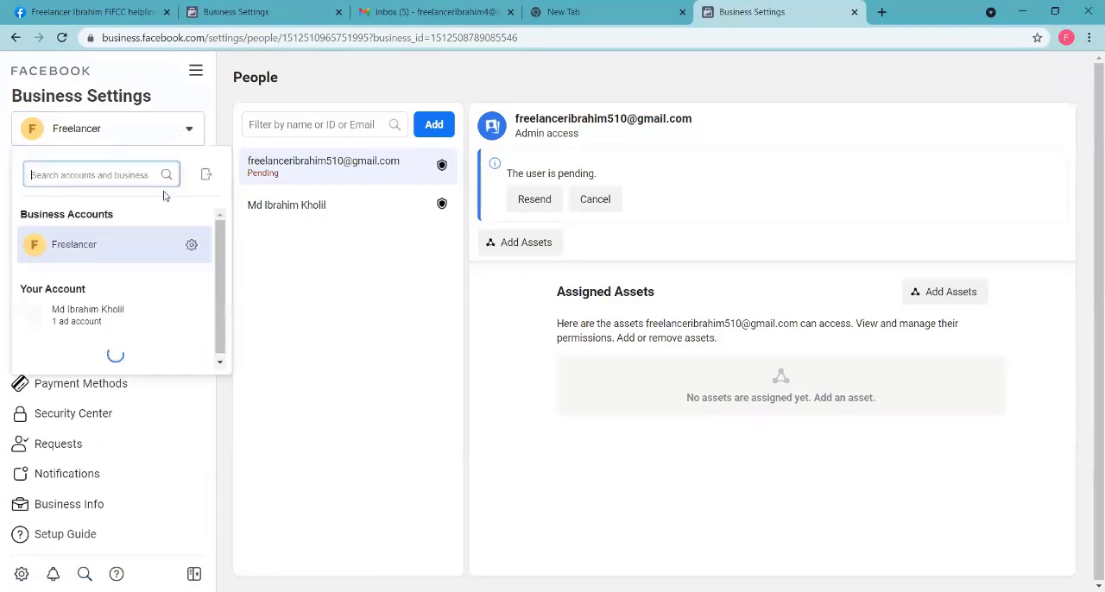
{"action": "left_click", "coordinate": [104, 312]}
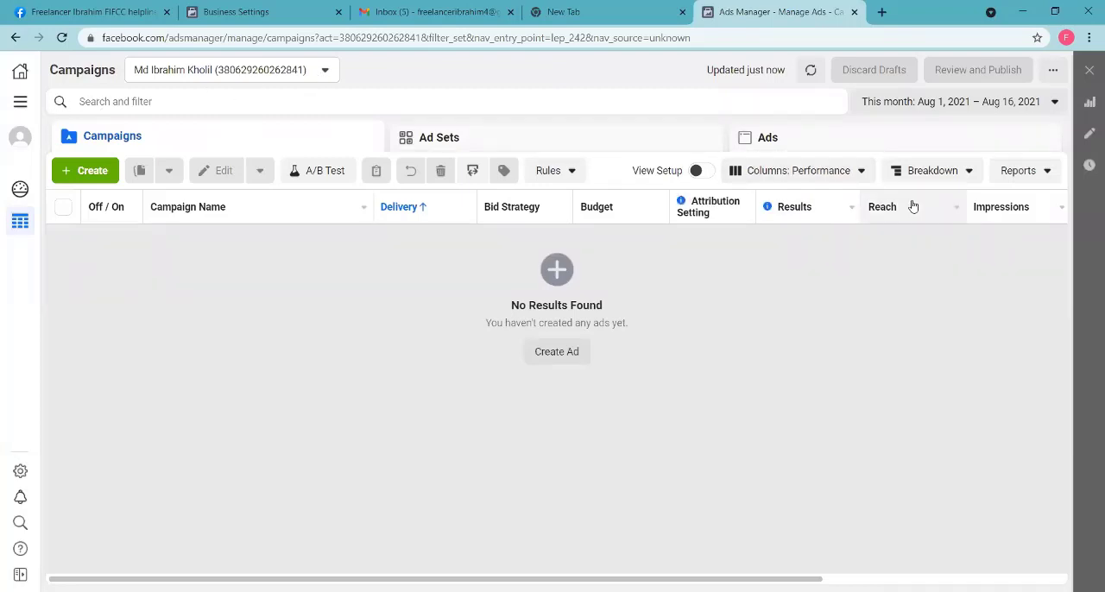
{"action": "left_click", "coordinate": [257, 70]}
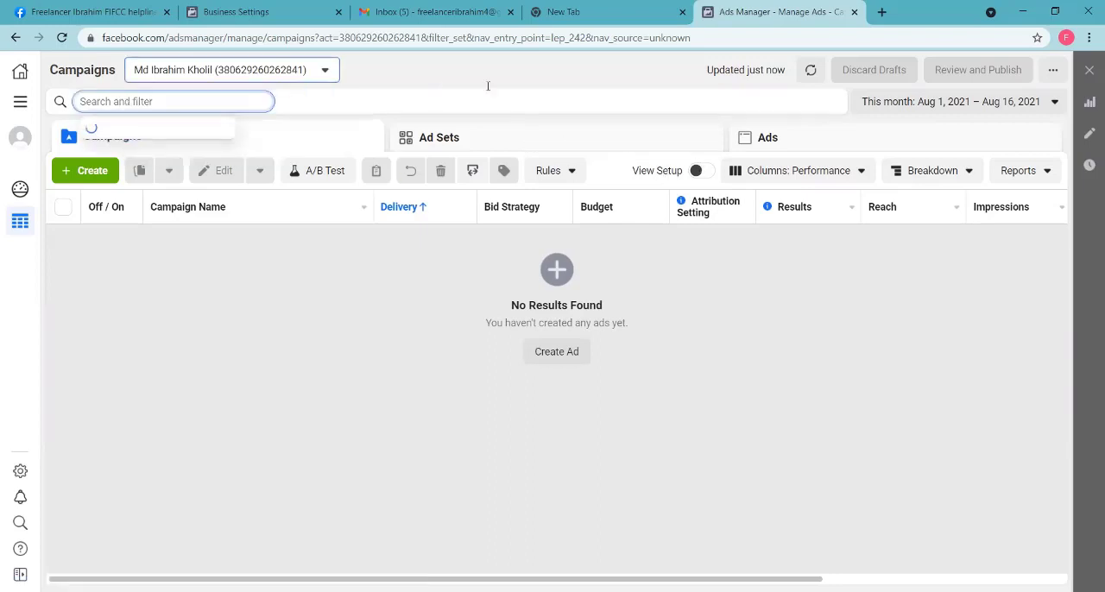
Step: Go back to the Freelancer business's settings and look through the available settings categories
{"action": "left_click", "coordinate": [241, 12]}
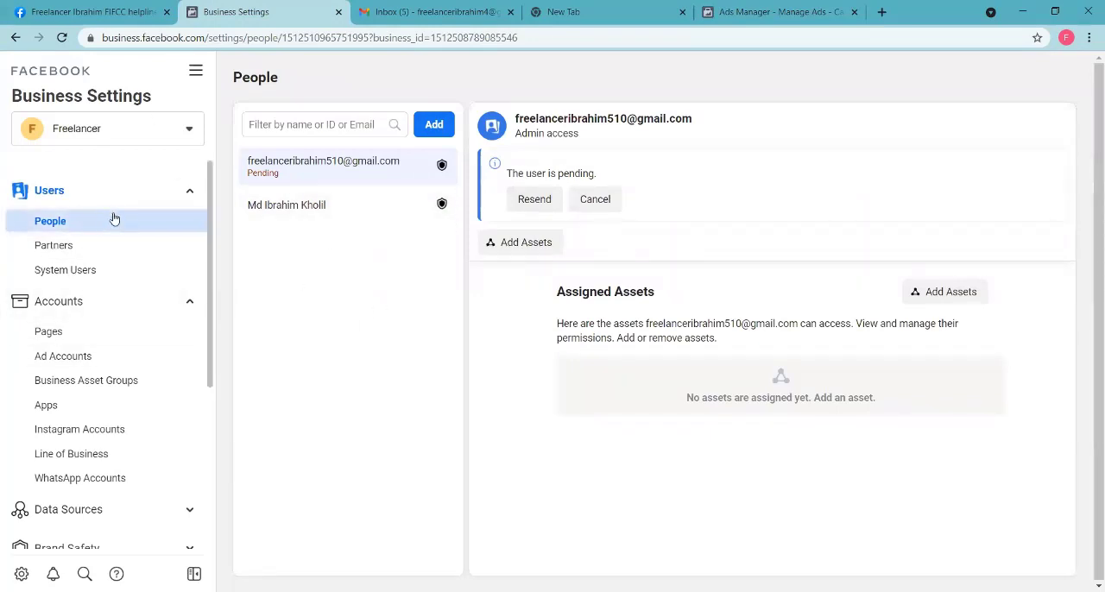
{"action": "scroll", "coordinate": [101, 293], "scroll_direction": "down", "scroll_amount": 3}
{"action": "scroll", "coordinate": [95, 302], "scroll_direction": "up", "scroll_amount": 3}
{"action": "scroll", "coordinate": [134, 218], "scroll_direction": "down", "scroll_amount": 3}
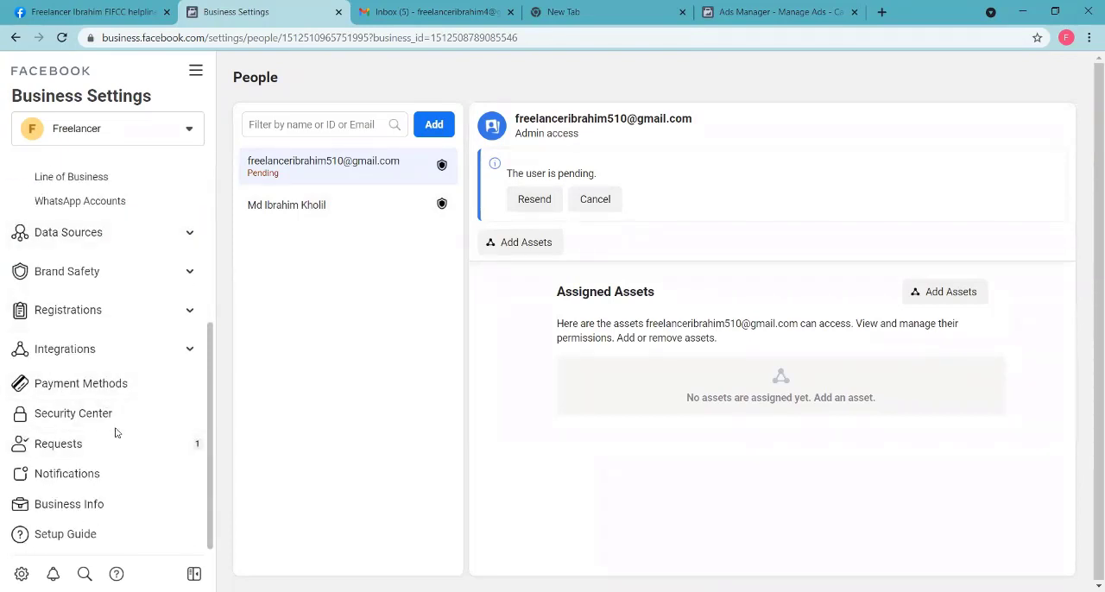
{"action": "scroll", "coordinate": [108, 252], "scroll_direction": "up", "scroll_amount": 3}
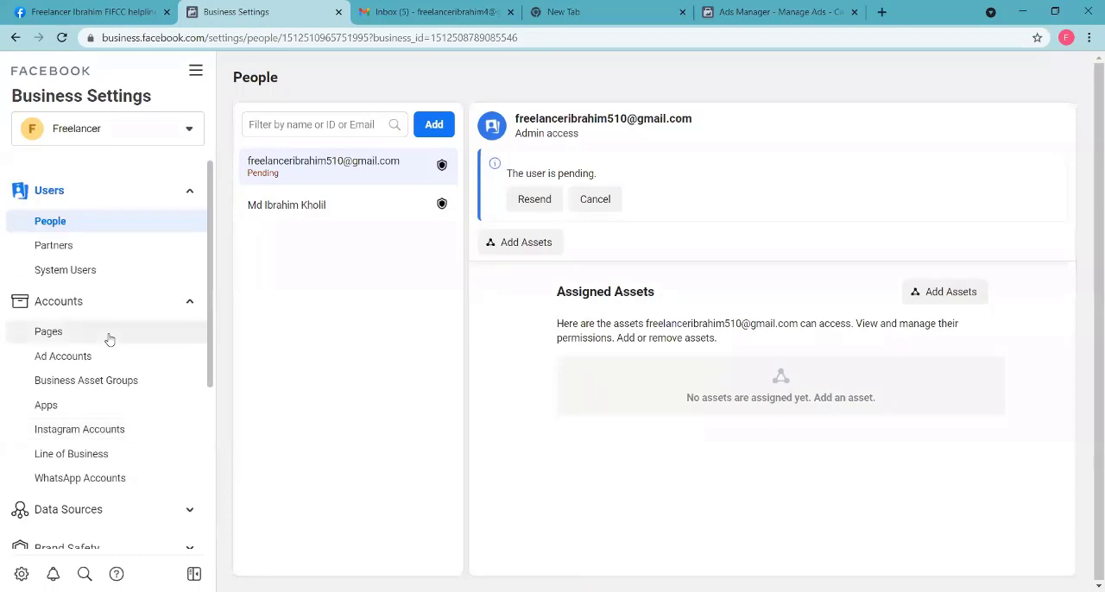
{"action": "scroll", "coordinate": [111, 273], "scroll_direction": "down", "scroll_amount": 3}
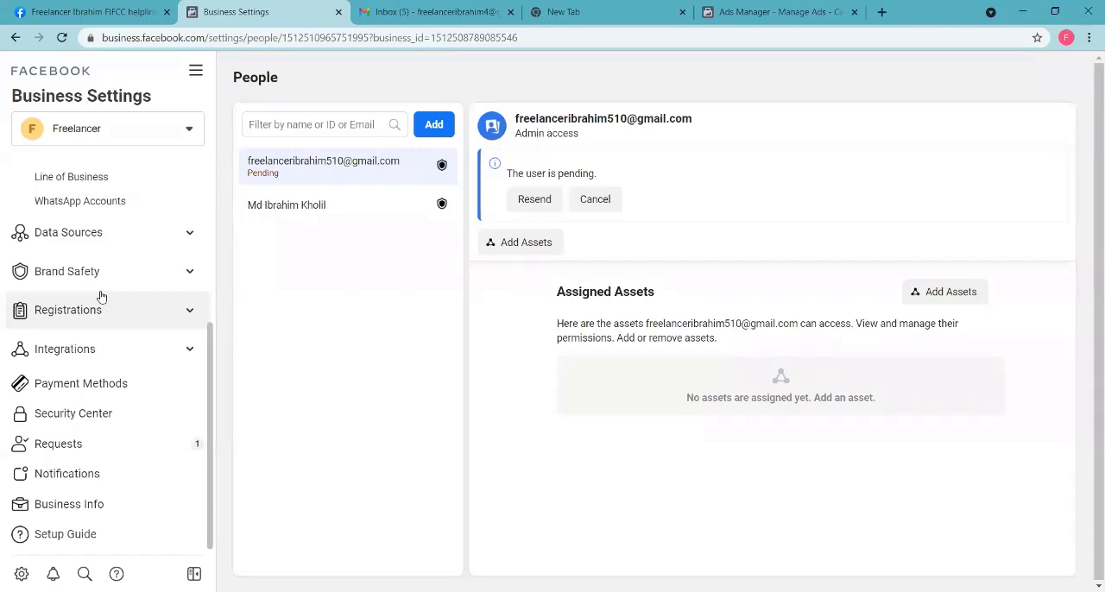
{"action": "scroll", "coordinate": [155, 259], "scroll_direction": "up", "scroll_amount": 3}
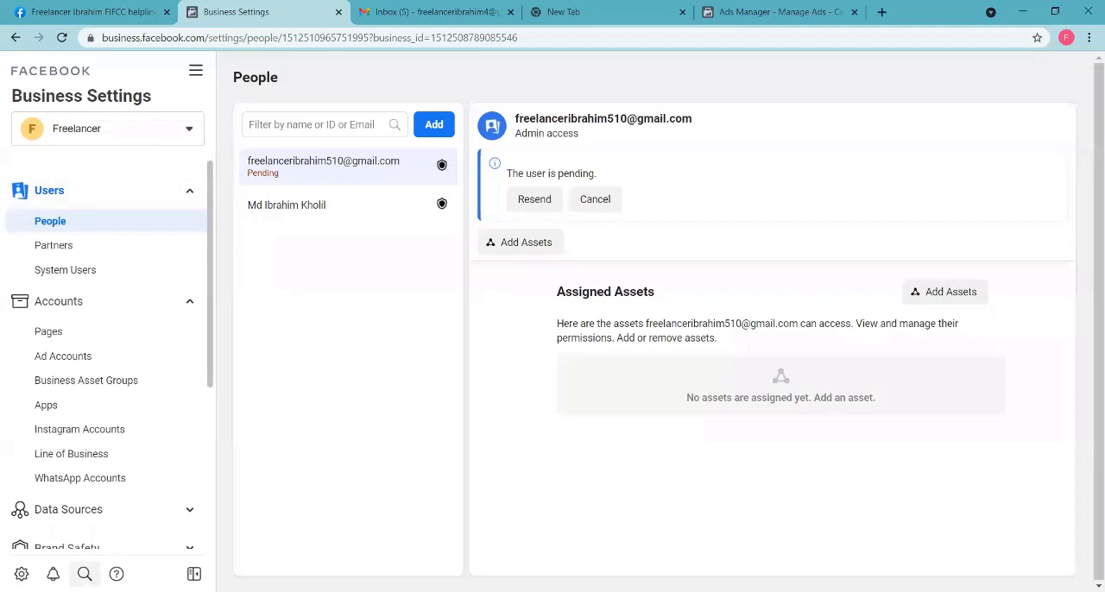
{"action": "scroll", "coordinate": [103, 388], "scroll_direction": "down", "scroll_amount": 3}
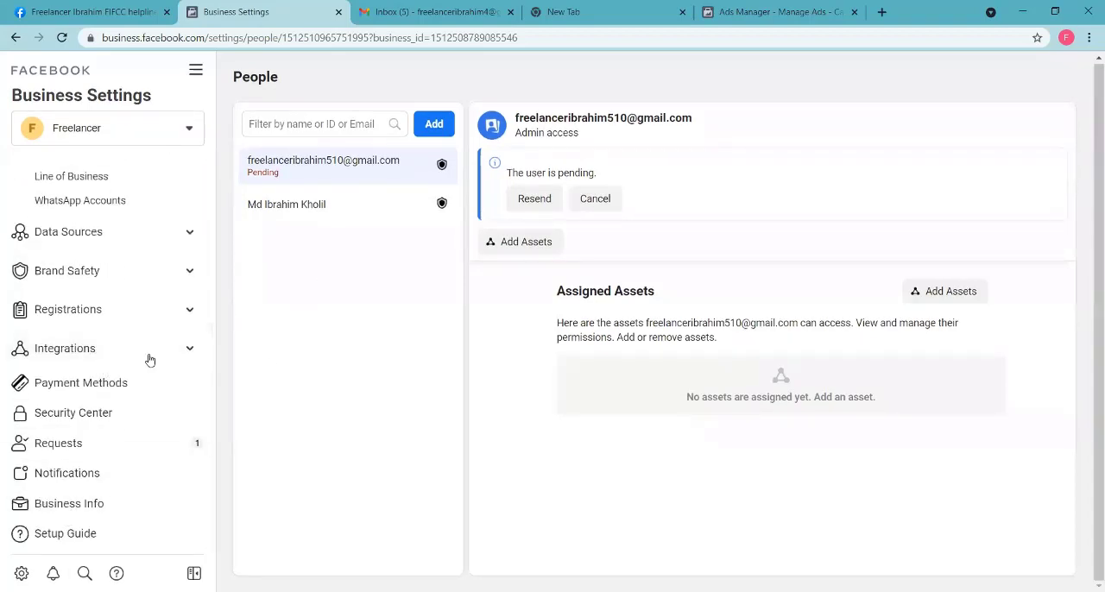
Step: Open the Freelancer business's Business Info and review its details, options and personal info sections
{"action": "left_click", "coordinate": [93, 503]}
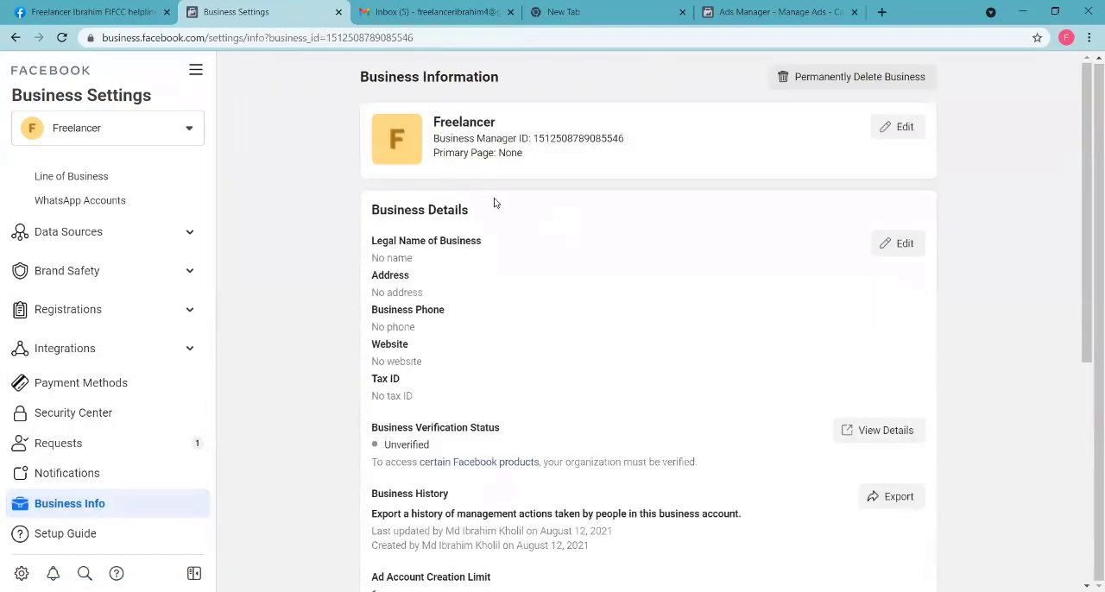
{"action": "scroll", "coordinate": [497, 296], "scroll_direction": "down", "scroll_amount": 5}
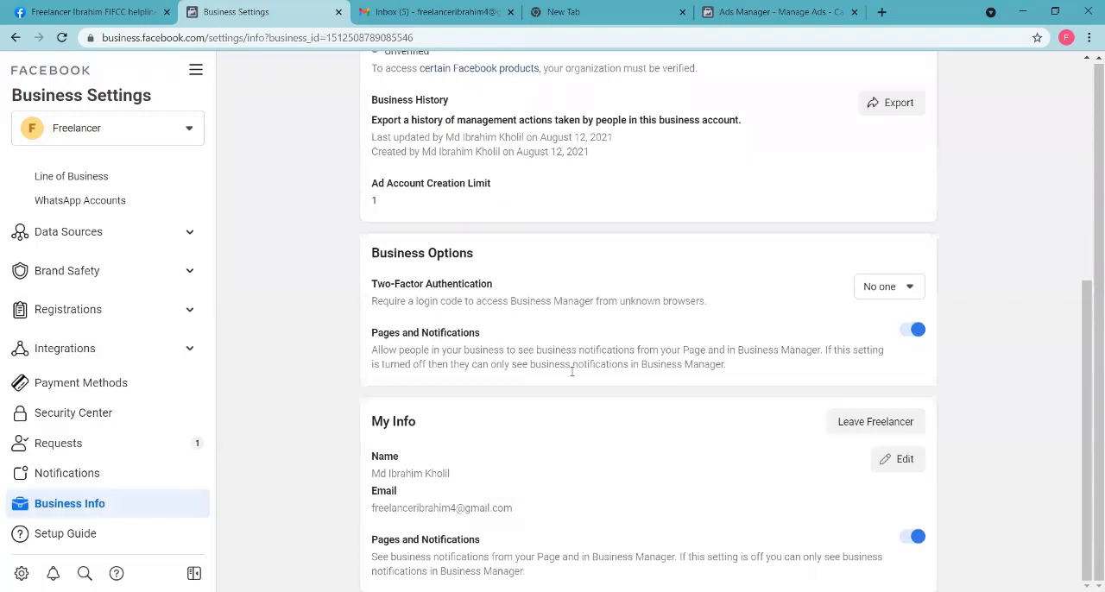
{"action": "scroll", "coordinate": [552, 361], "scroll_direction": "up", "scroll_amount": 5}
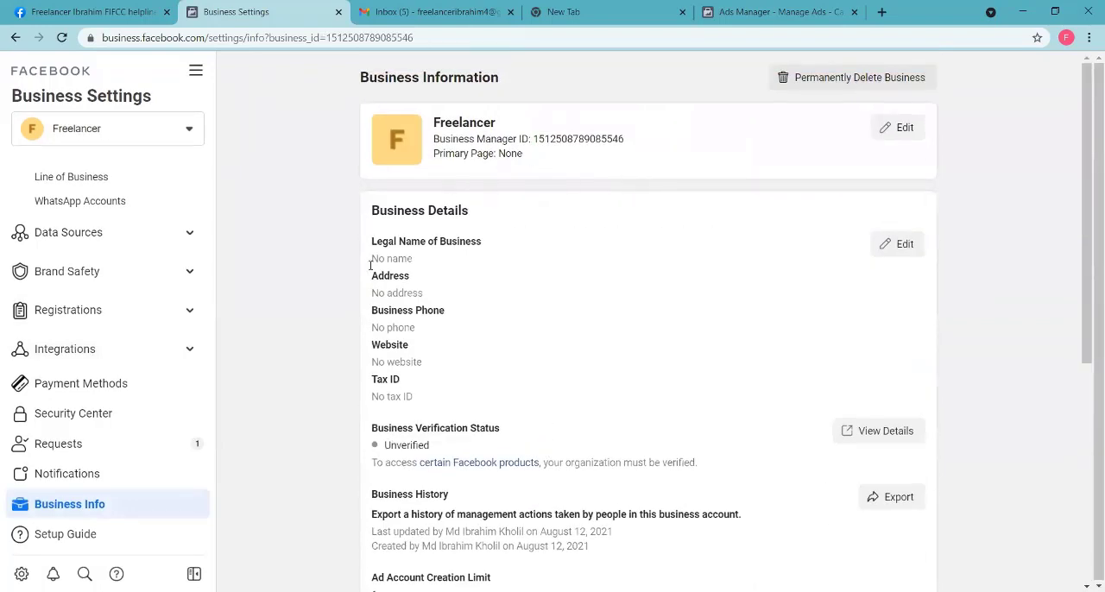
{"action": "scroll", "coordinate": [103, 190], "scroll_direction": "up", "scroll_amount": 3}
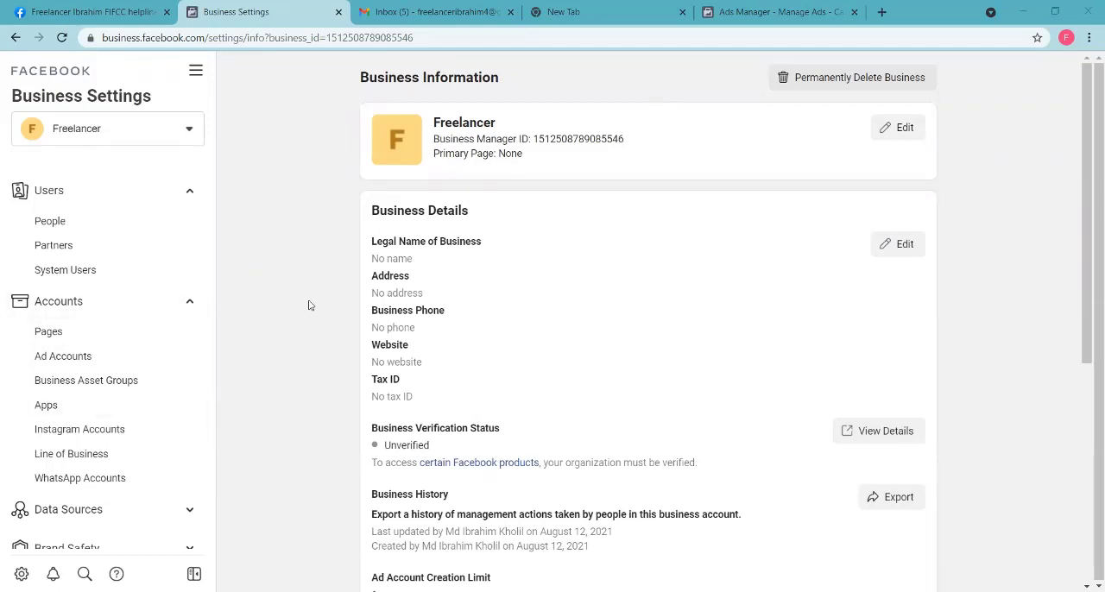
{"action": "scroll", "coordinate": [86, 360], "scroll_direction": "down", "scroll_amount": 3}
{"action": "scroll", "coordinate": [112, 345], "scroll_direction": "up", "scroll_amount": 4}
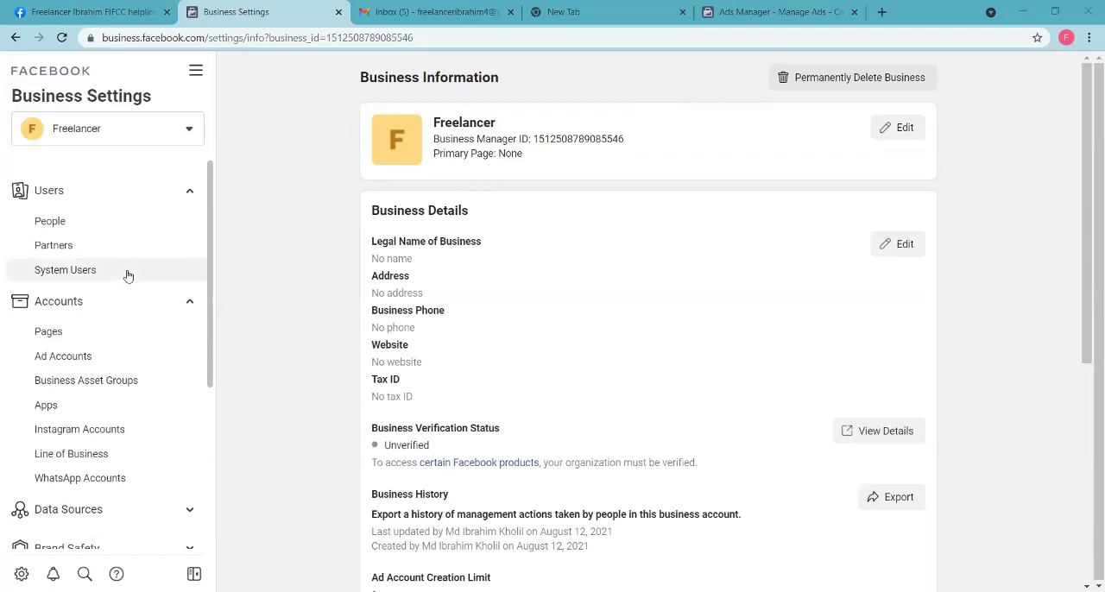
Step: Switch to the FIFCC helpline Facebook page and look it over
{"action": "left_click", "coordinate": [100, 12]}
{"action": "scroll", "coordinate": [450, 328], "scroll_direction": "down", "scroll_amount": 5}
{"action": "scroll", "coordinate": [443, 288], "scroll_direction": "up", "scroll_amount": 5}
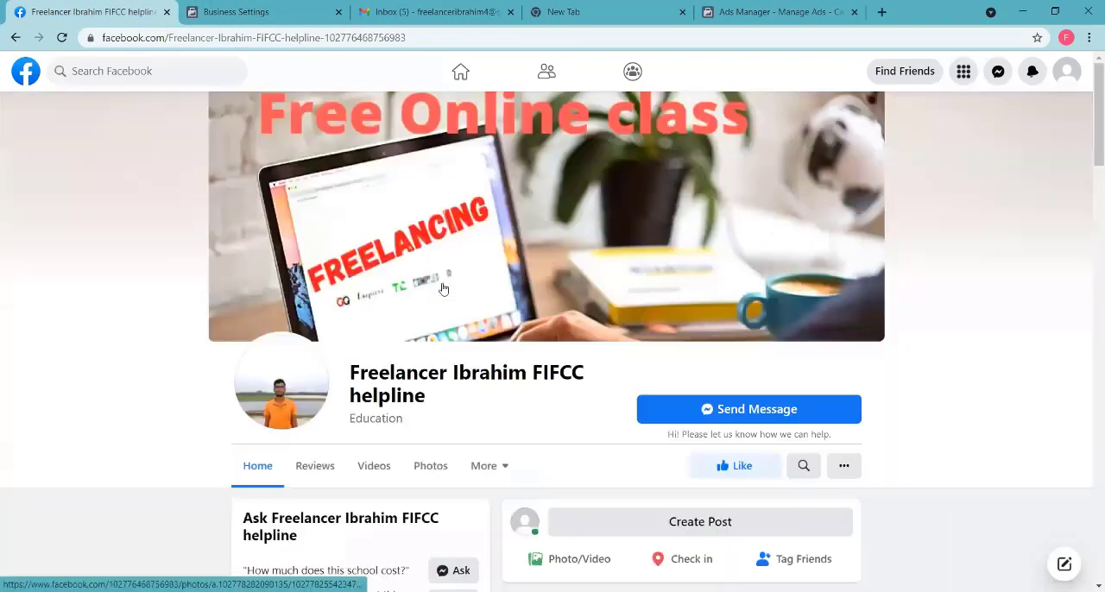
Step: Return to Business Settings and examine the business name and the Business Details in Business Information
{"action": "left_click", "coordinate": [259, 12]}
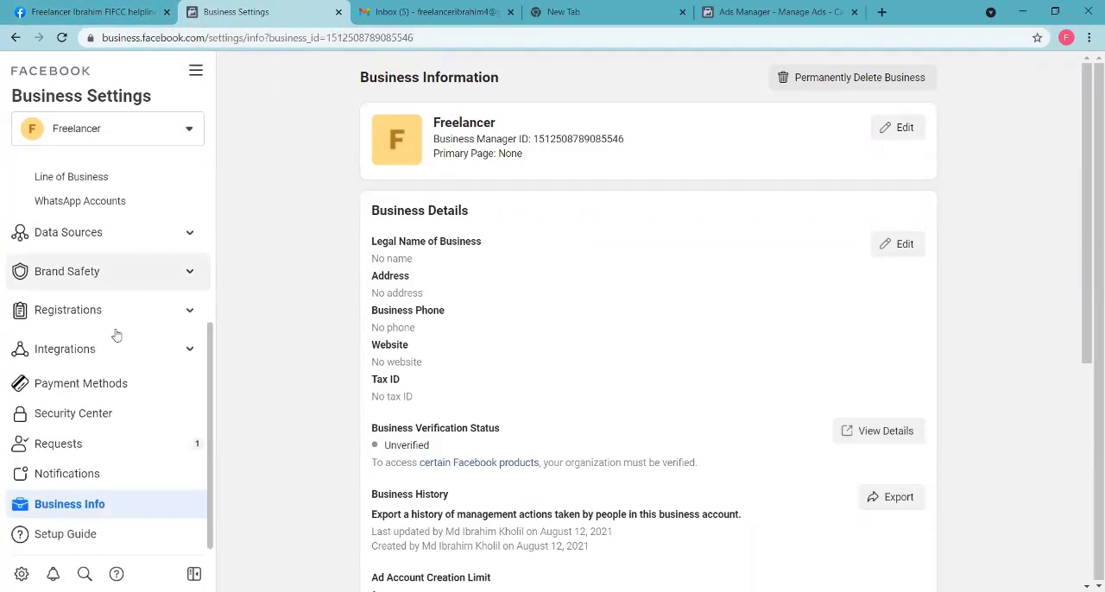
{"action": "scroll", "coordinate": [116, 347], "scroll_direction": "up", "scroll_amount": 3}
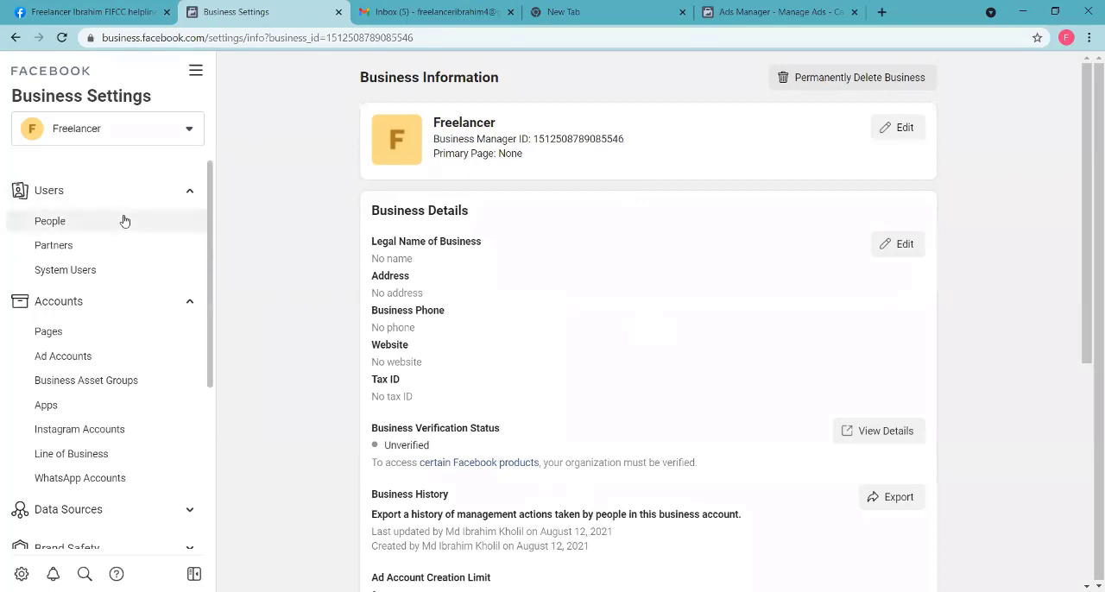
{"action": "scroll", "coordinate": [423, 185], "scroll_direction": "down", "scroll_amount": 5}
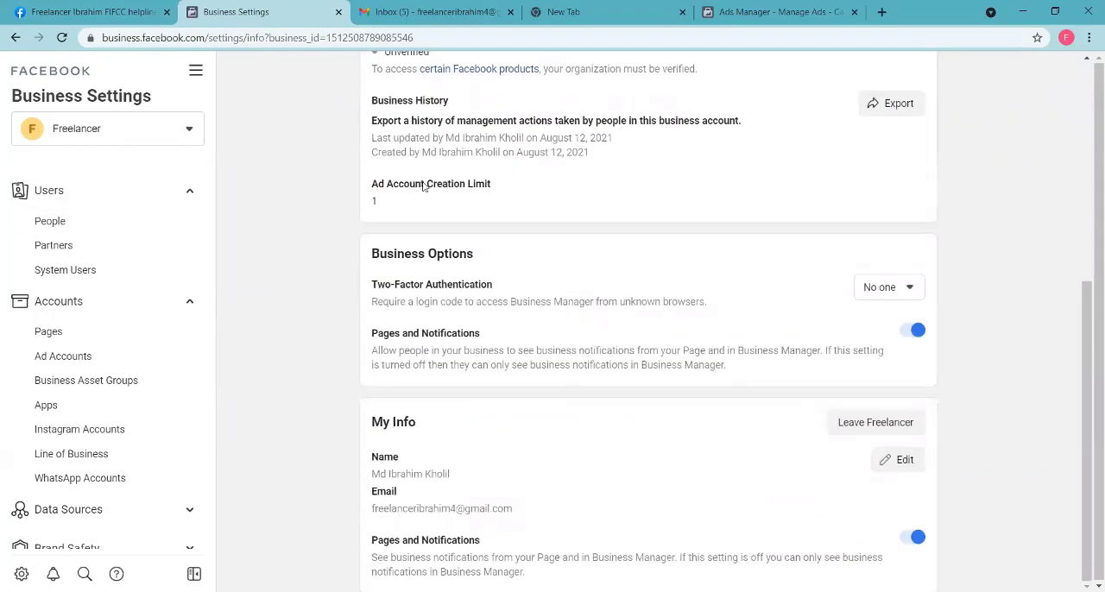
{"action": "scroll", "coordinate": [423, 185], "scroll_direction": "up", "scroll_amount": 5}
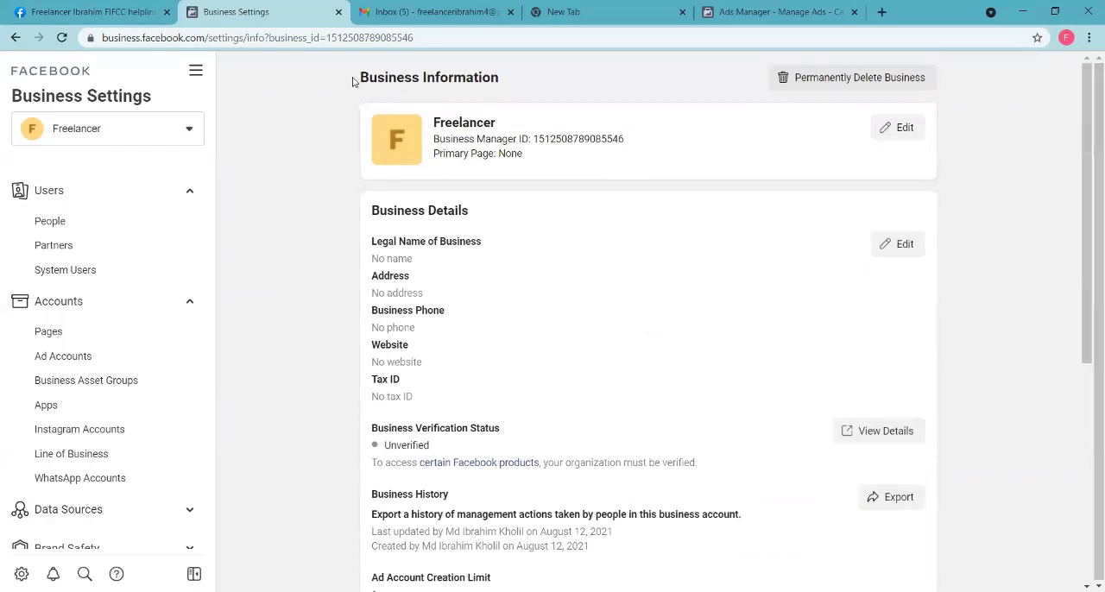
{"action": "left_click_drag", "start_coordinate": [352, 81], "coordinate": [507, 95]}
{"action": "left_click", "coordinate": [505, 131]}
{"action": "left_click_drag", "start_coordinate": [435, 122], "coordinate": [505, 134]}
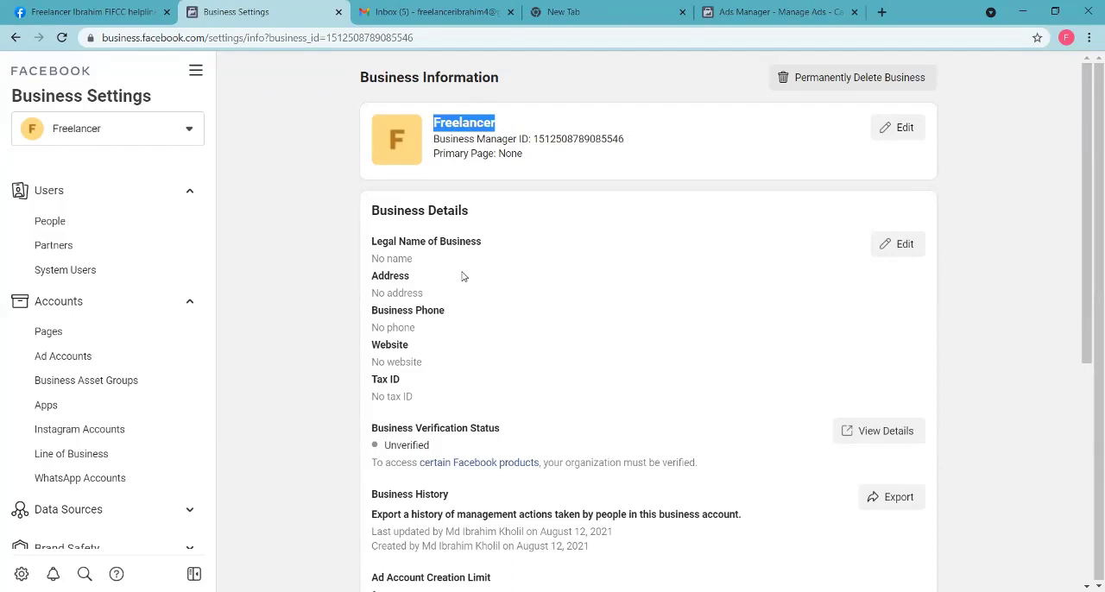
{"action": "scroll", "coordinate": [1090, 145], "scroll_direction": "down", "scroll_amount": 1}
{"action": "left_click_drag", "start_coordinate": [1088, 146], "coordinate": [1088, 158]}
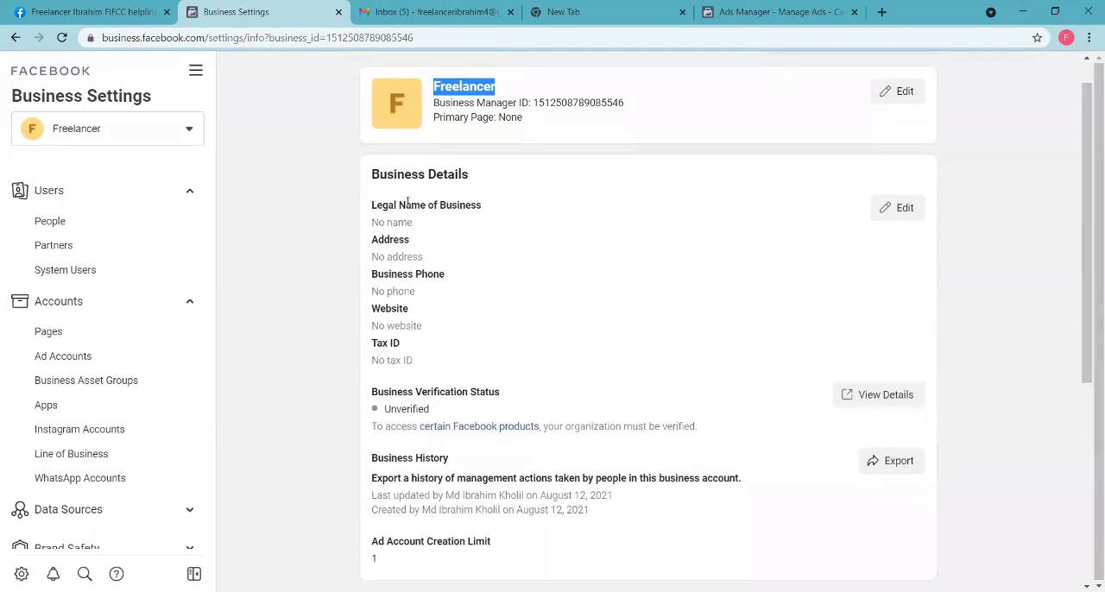
{"action": "left_click_drag", "start_coordinate": [373, 174], "coordinate": [466, 191]}
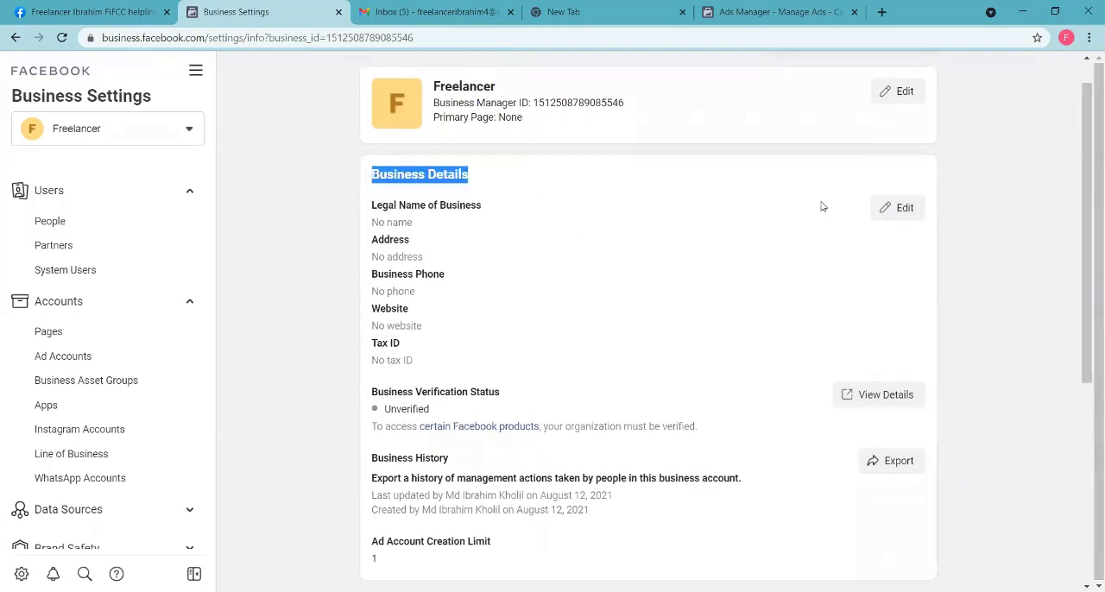
Step: Open the Business Details for editing and set the business's country to Bangladesh
{"action": "left_click", "coordinate": [902, 207]}
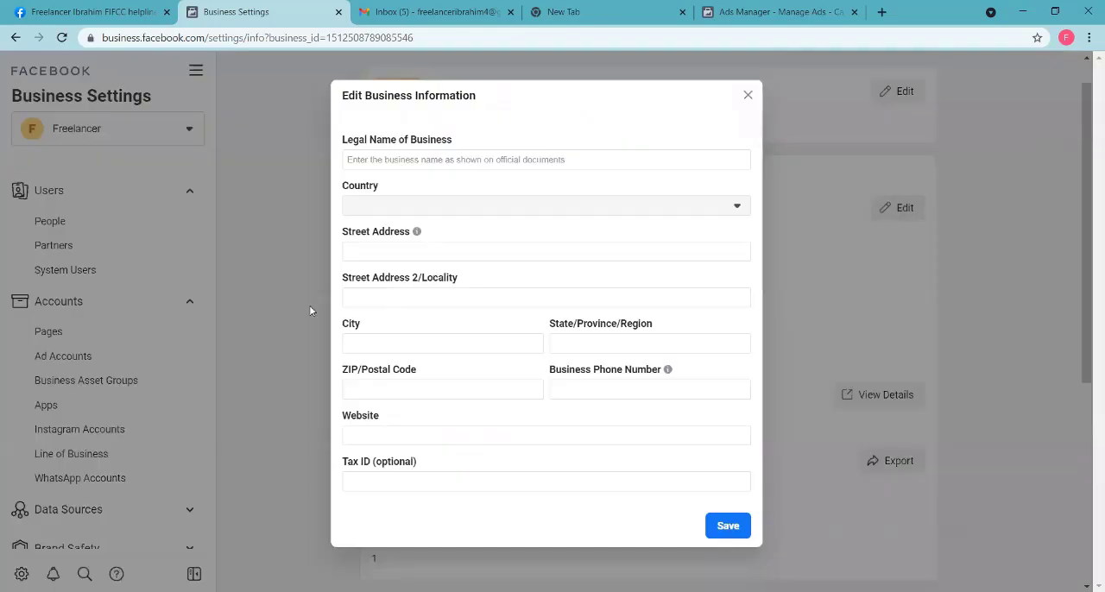
{"action": "left_click", "coordinate": [399, 165]}
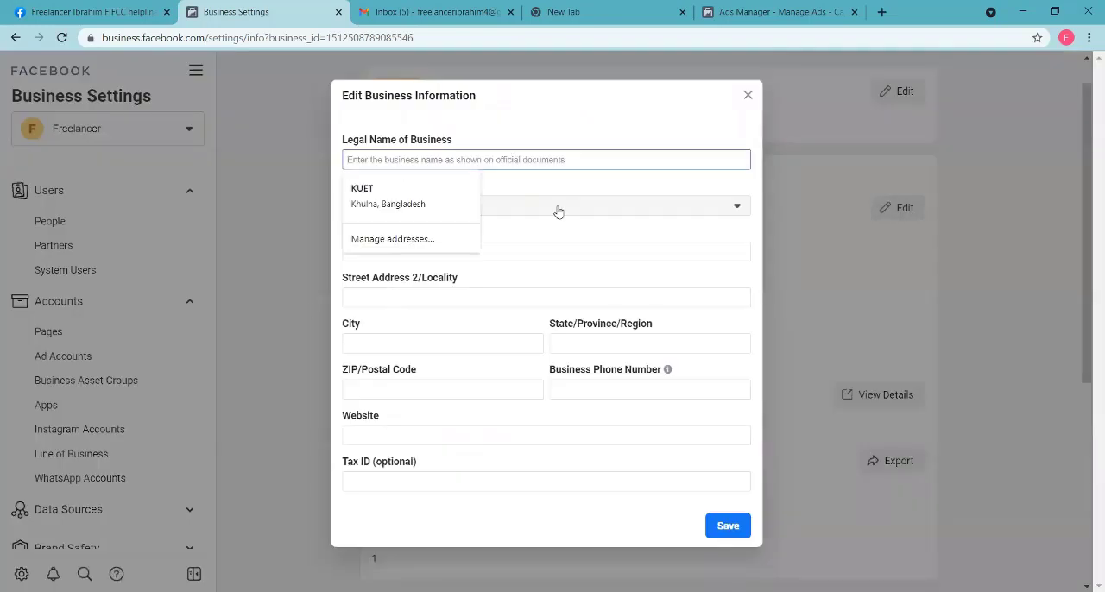
{"action": "left_click", "coordinate": [529, 212]}
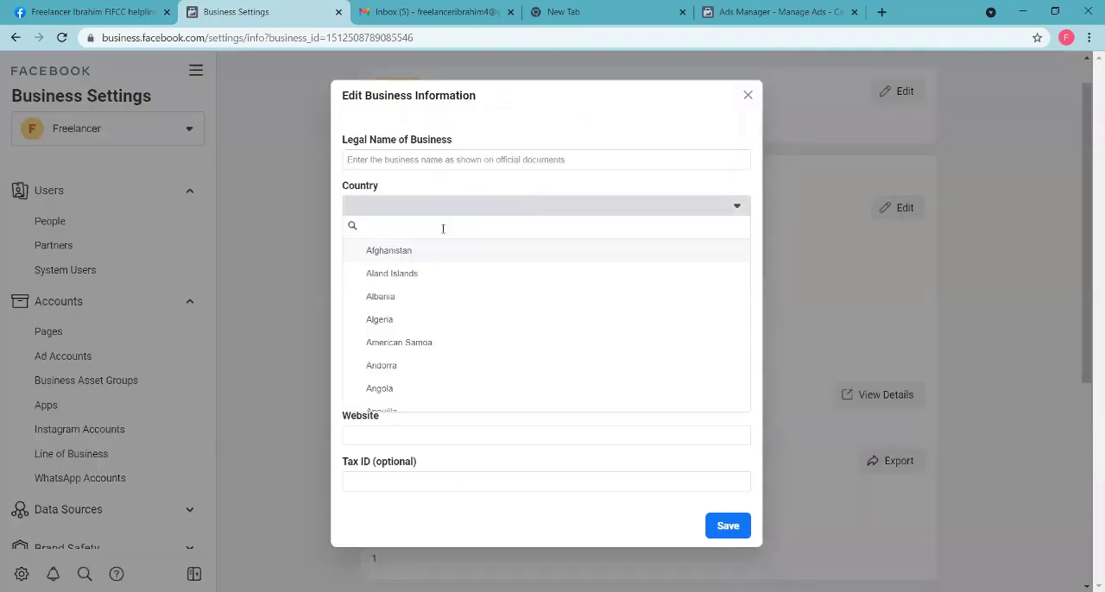
{"action": "scroll", "coordinate": [434, 302], "scroll_direction": "down", "scroll_amount": 10}
{"action": "scroll", "coordinate": [434, 290], "scroll_direction": "up", "scroll_amount": 20}
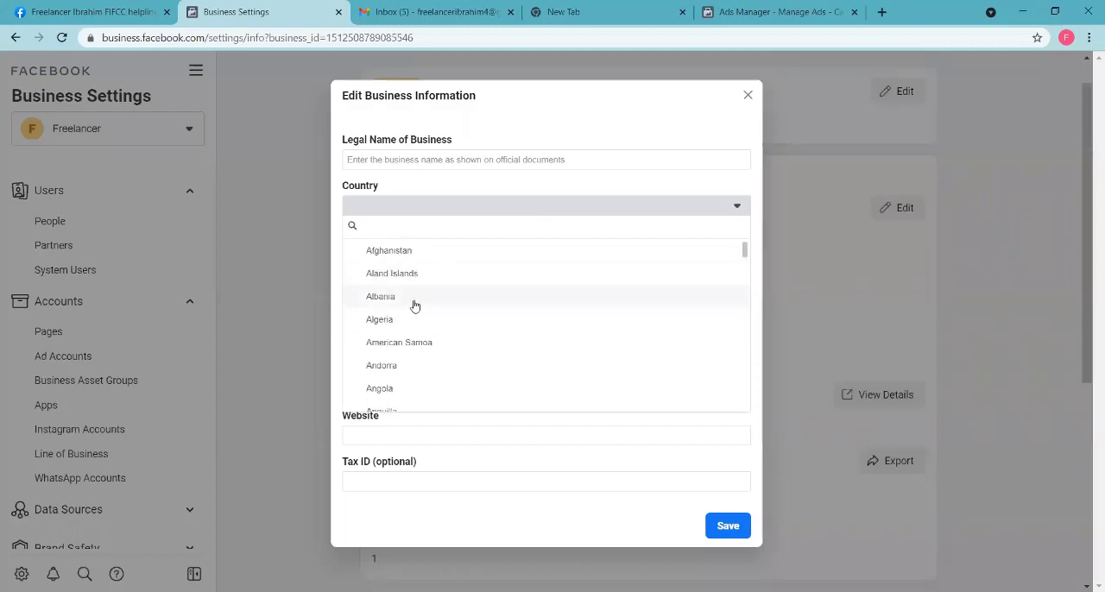
{"action": "scroll", "coordinate": [447, 321], "scroll_direction": "down", "scroll_amount": 20}
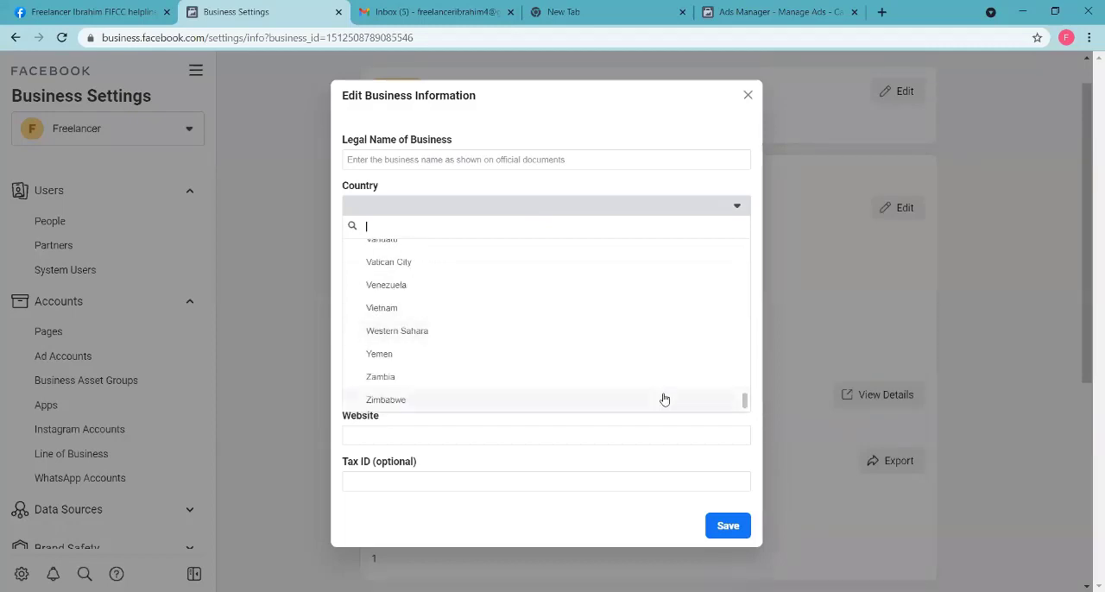
{"action": "left_click_drag", "start_coordinate": [744, 399], "coordinate": [743, 253]}
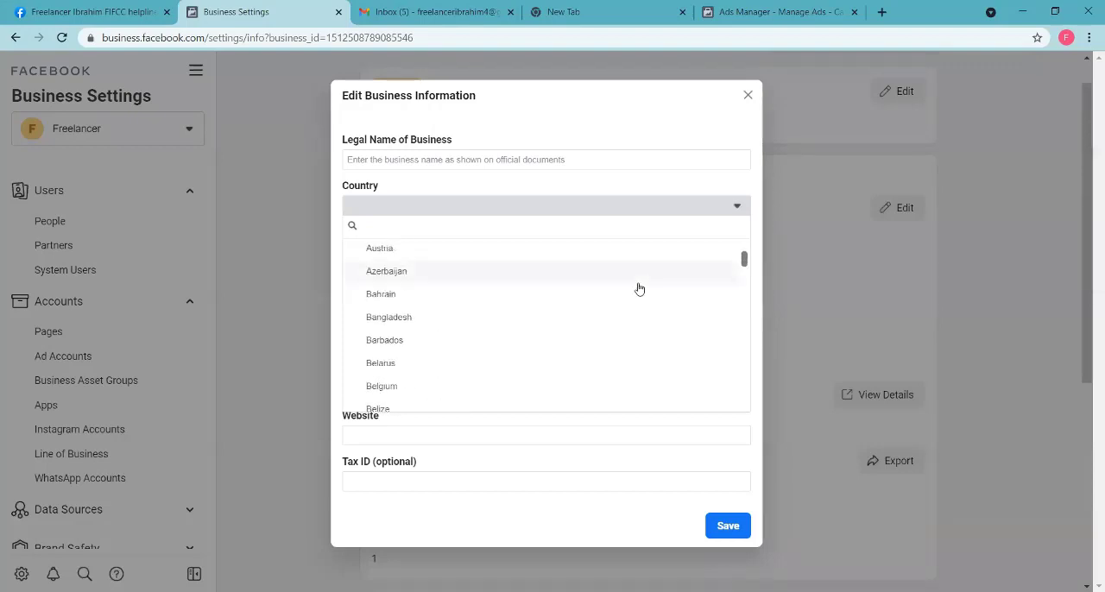
{"action": "left_click", "coordinate": [409, 319]}
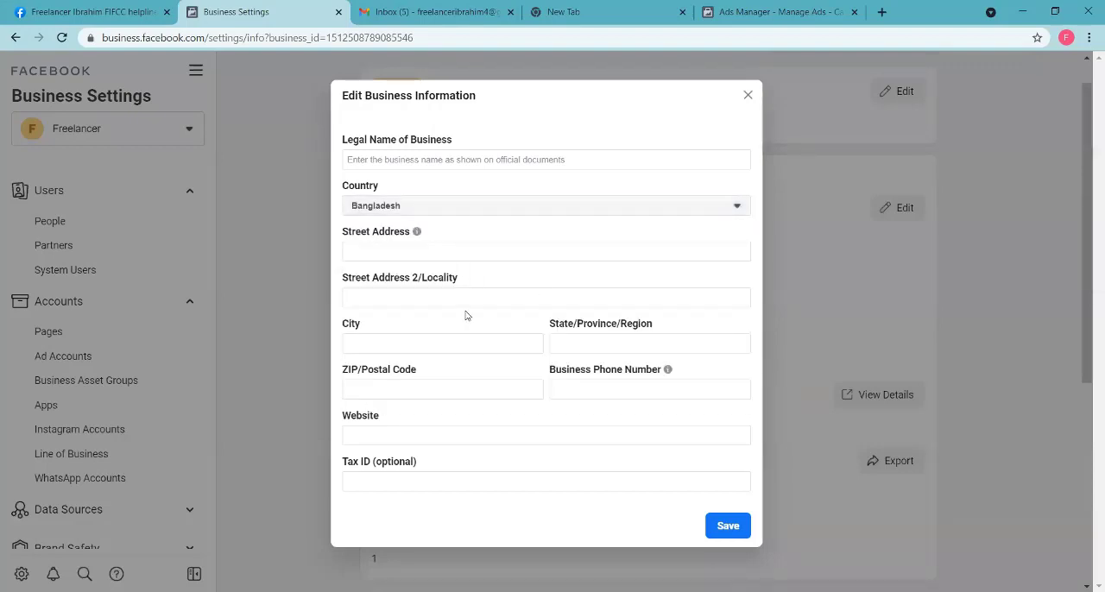
Step: Enter FIFCC as the legal name of the business
{"action": "left_click", "coordinate": [412, 158]}
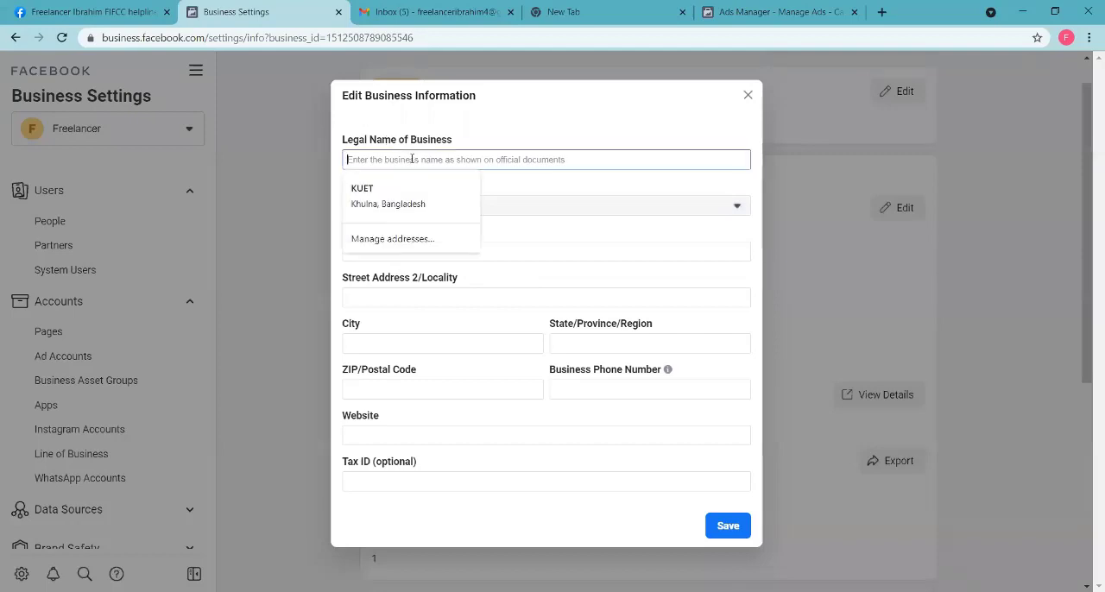
{"action": "type", "text": "FIF"}
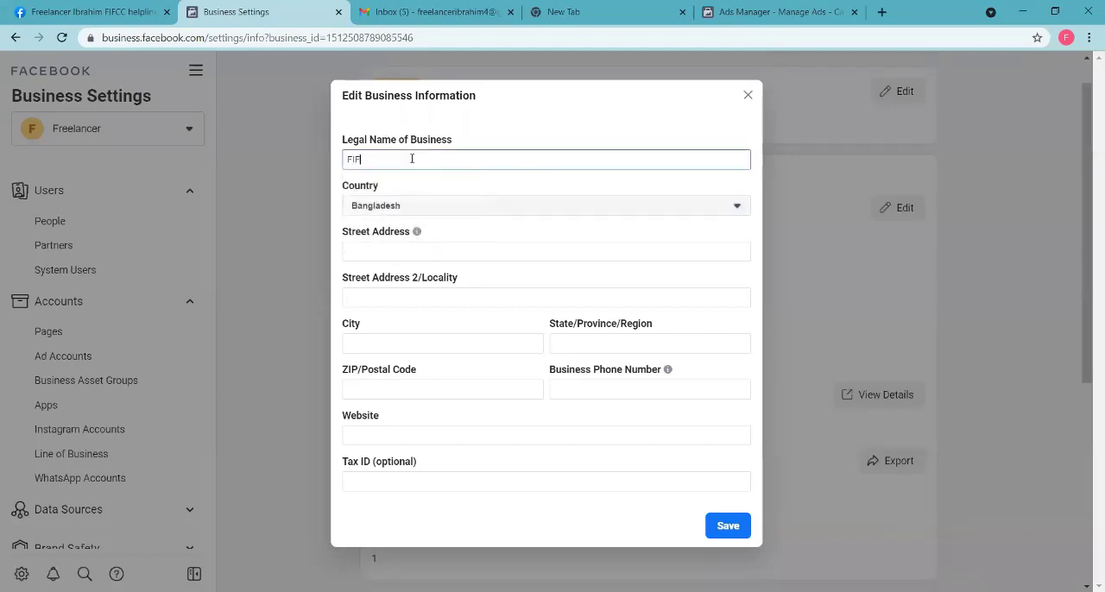
{"action": "type", "text": "CC"}
Step: Fill in the business's street address with its city and country
{"action": "left_click", "coordinate": [368, 252]}
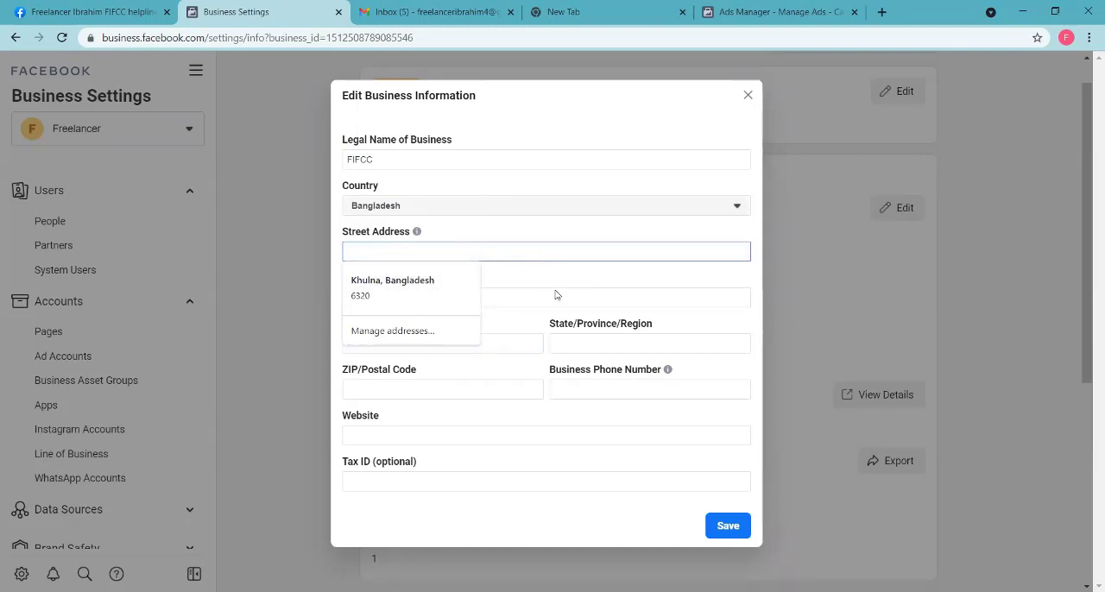
{"action": "left_click", "coordinate": [514, 266]}
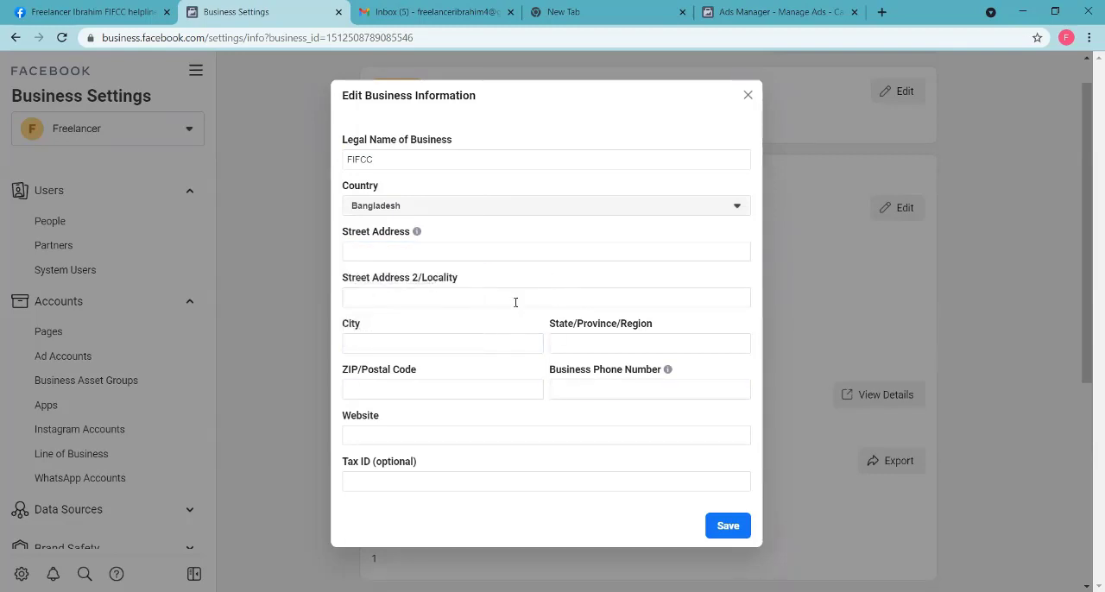
{"action": "left_click", "coordinate": [399, 248]}
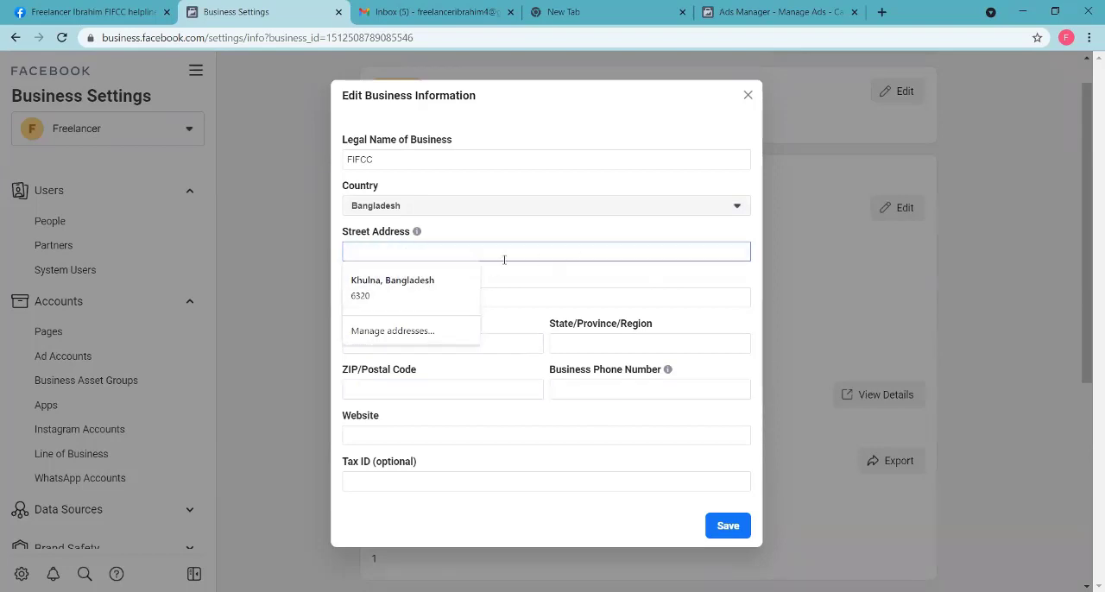
{"action": "type", "text": "Khulna, "}
{"action": "type", "text": "B"}
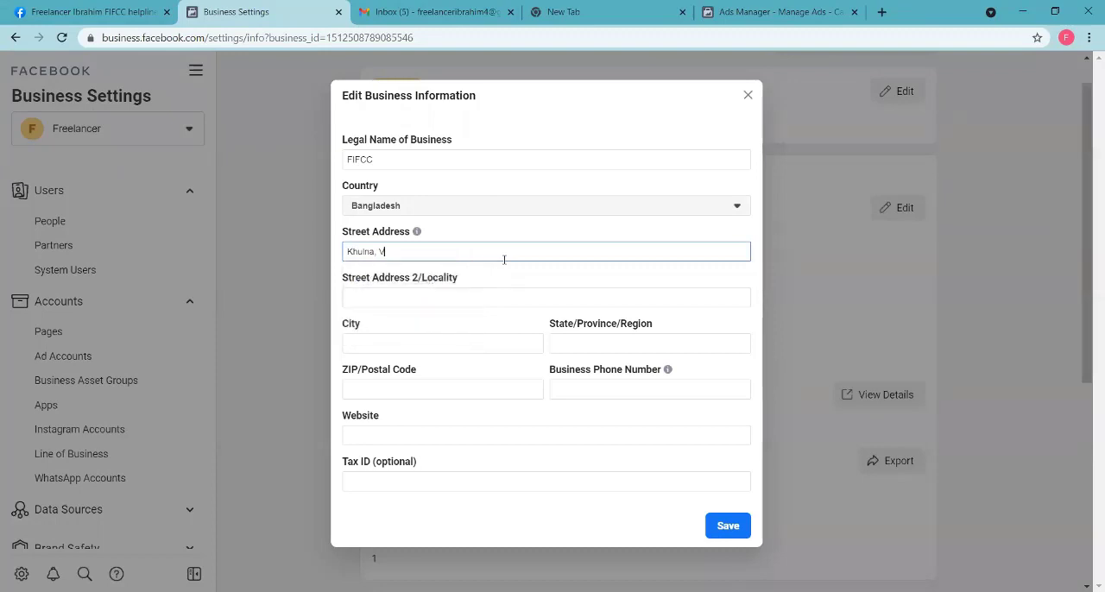
{"action": "type", "text": "an"}
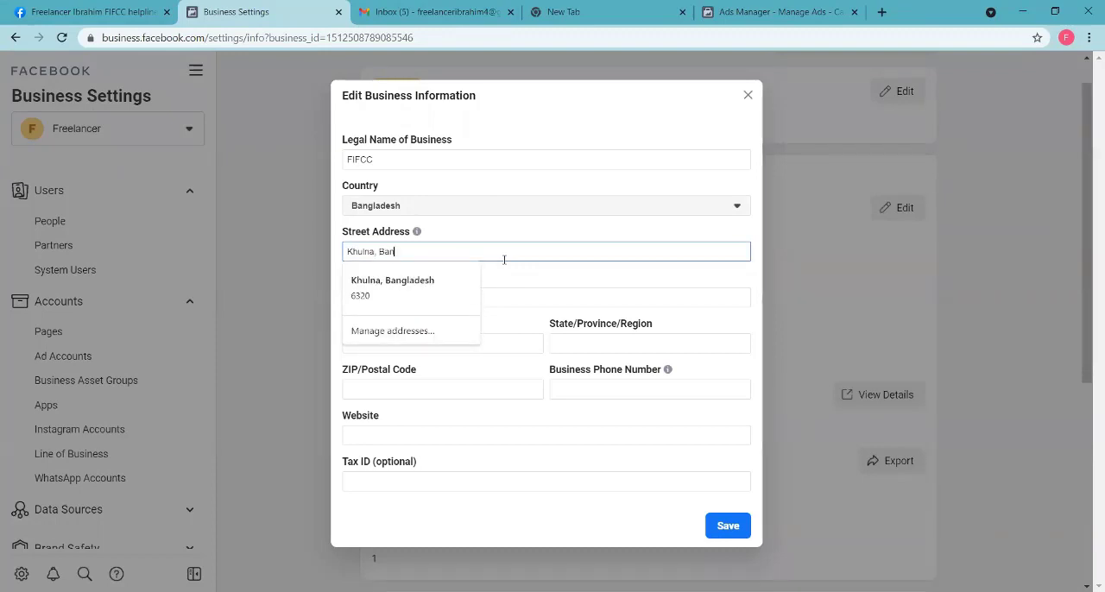
{"action": "type", "text": "gladesh"}
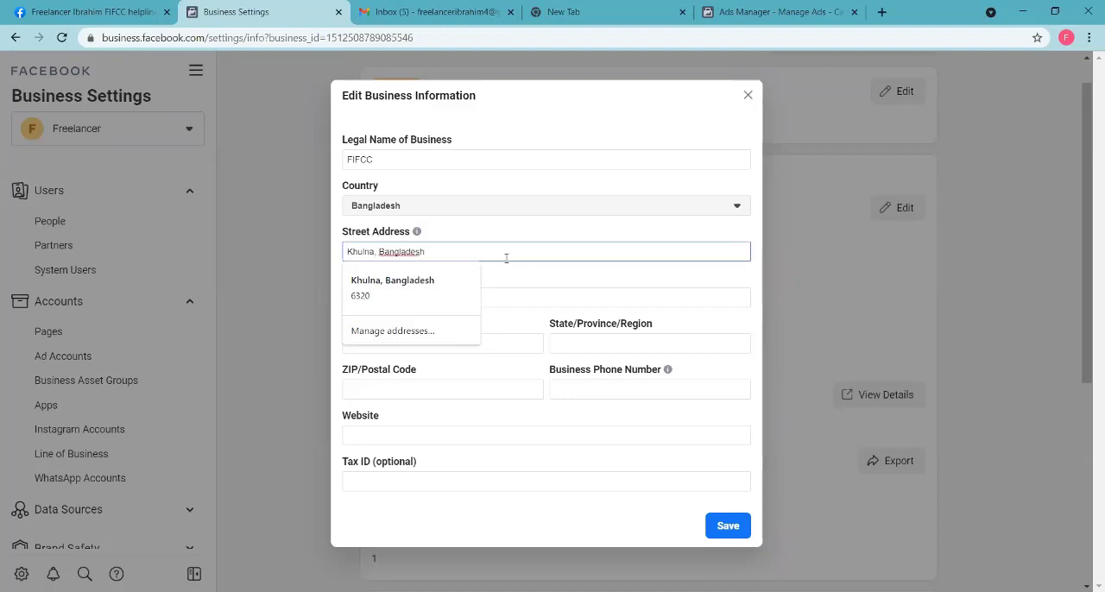
{"action": "left_click", "coordinate": [555, 239]}
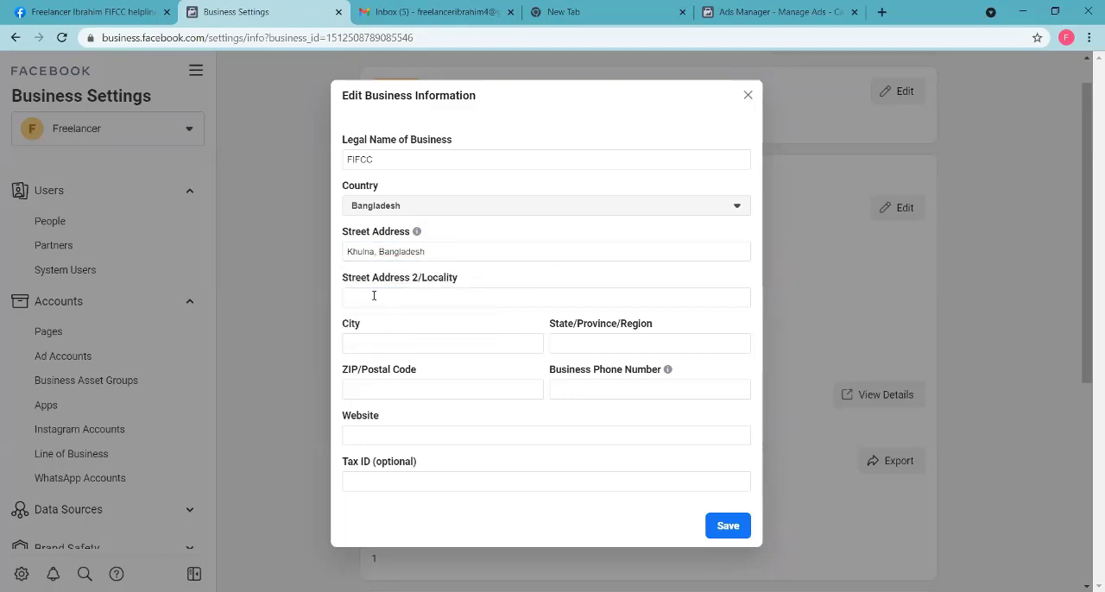
Step: Replace the city in the business's street address with a different one, leaving the second address line empty
{"action": "left_click", "coordinate": [374, 295]}
{"action": "left_click", "coordinate": [516, 268]}
{"action": "left_click", "coordinate": [357, 344]}
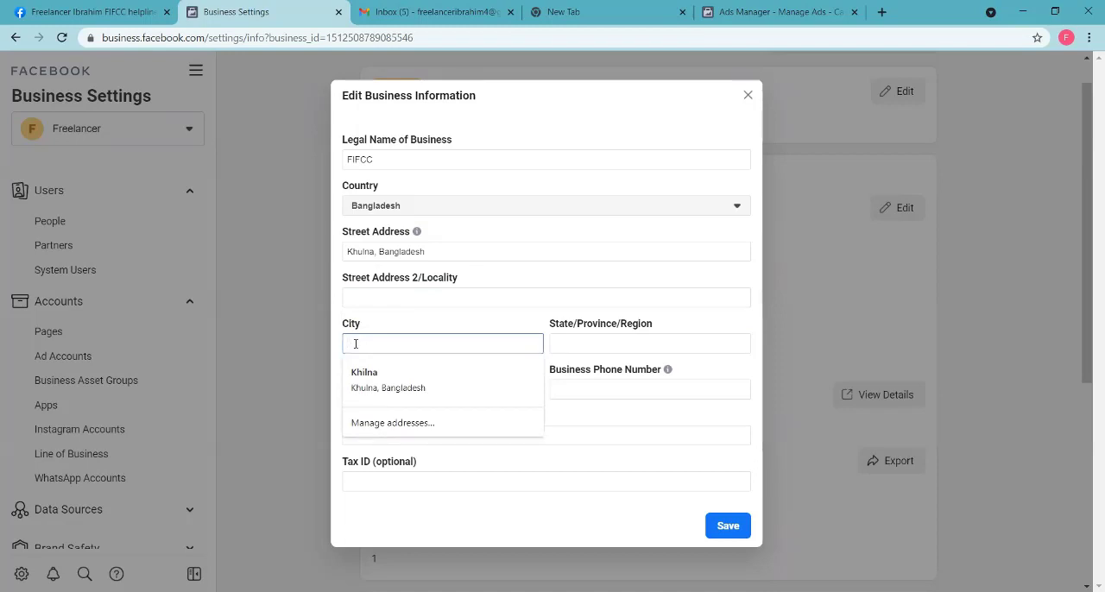
{"action": "left_click", "coordinate": [376, 251]}
{"action": "key", "text": "BackSpace"}
{"action": "key", "text": "BackSpace"}
{"action": "key", "text": "BackSpace"}
{"action": "key", "text": "BackSpace"}
{"action": "key", "text": "BackSpace"}
{"action": "key", "text": "BackSpace"}
{"action": "key", "text": "BackSpace"}
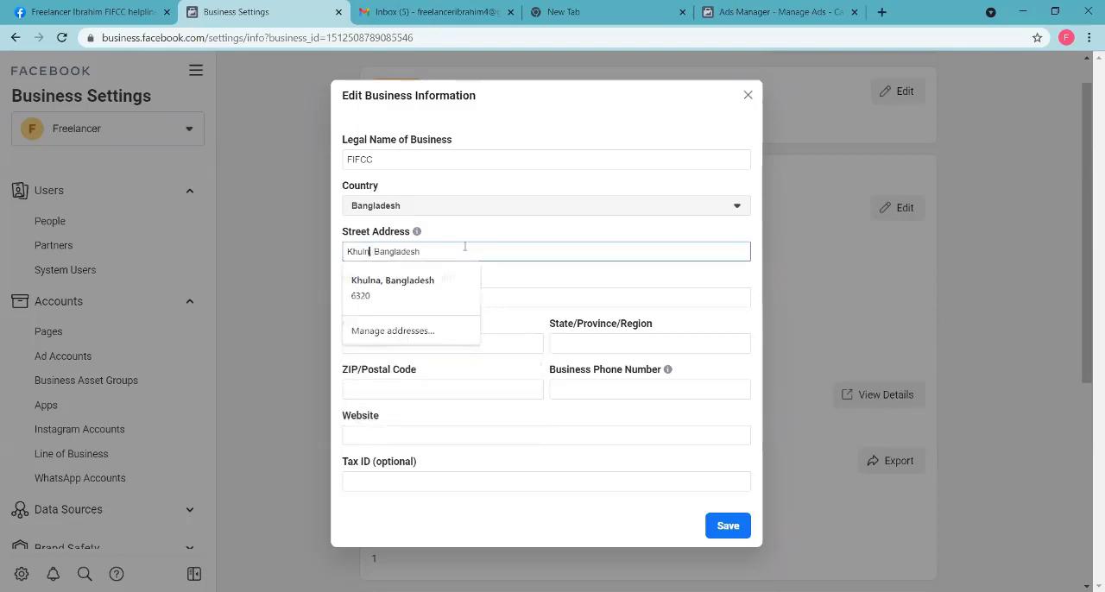
{"action": "type", "text": "Rajsh"}
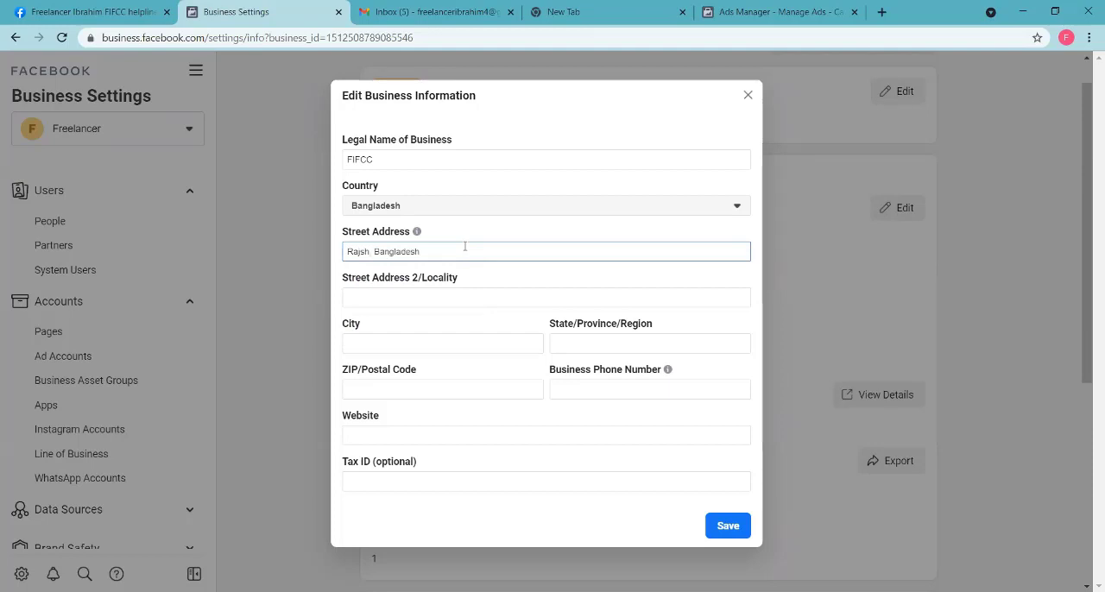
{"action": "type", "text": "ahi"}
Step: Fill in the business's city, state or region, and postal code
{"action": "left_click", "coordinate": [395, 341]}
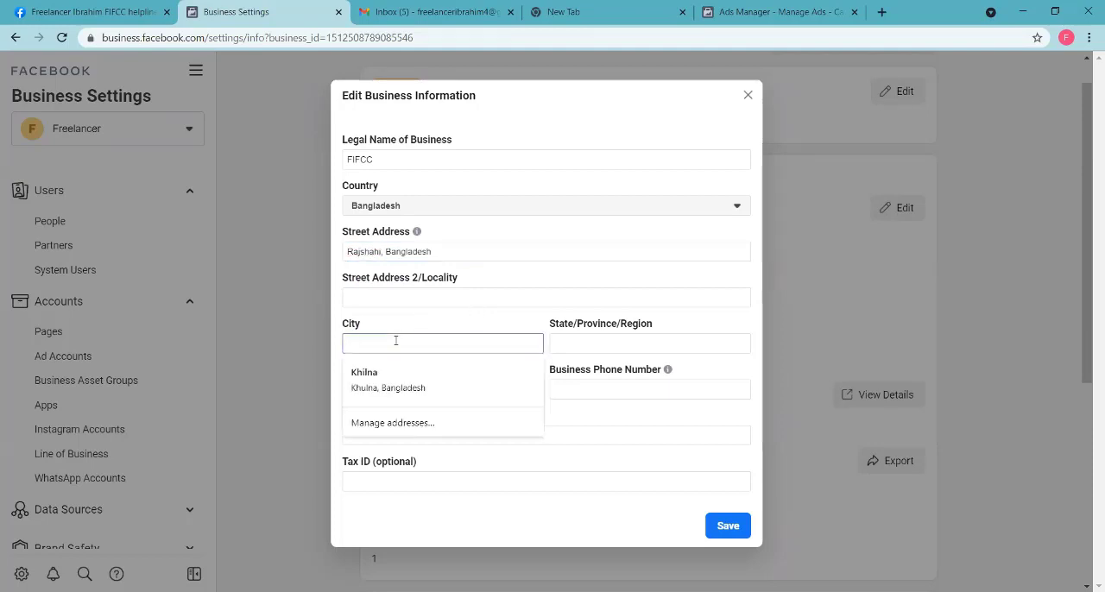
{"action": "type", "text": "Rajsha"}
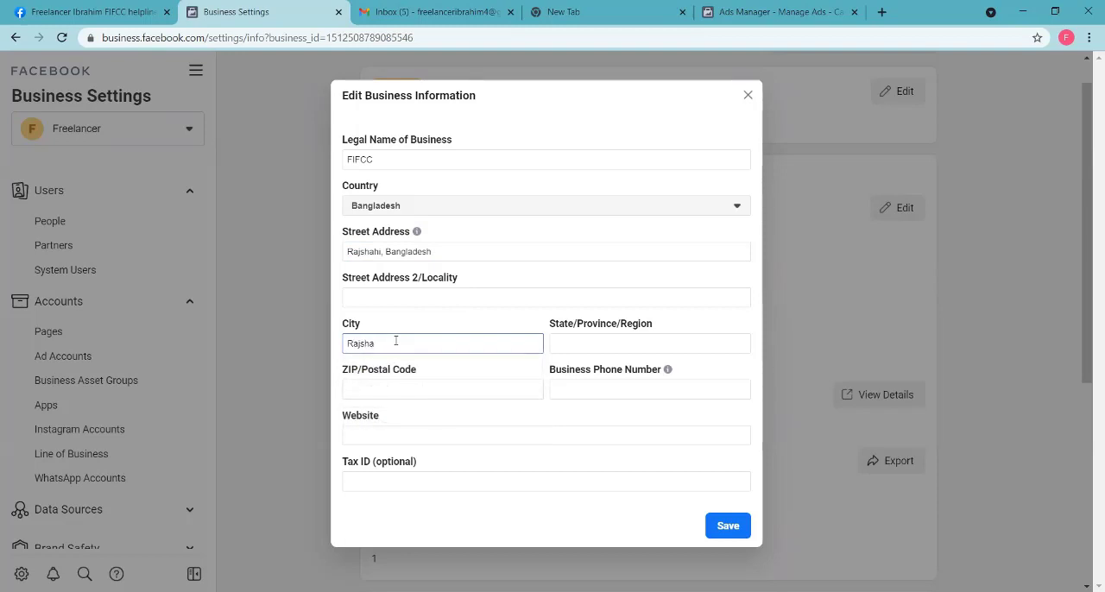
{"action": "type", "text": "hi"}
{"action": "left_click", "coordinate": [599, 340]}
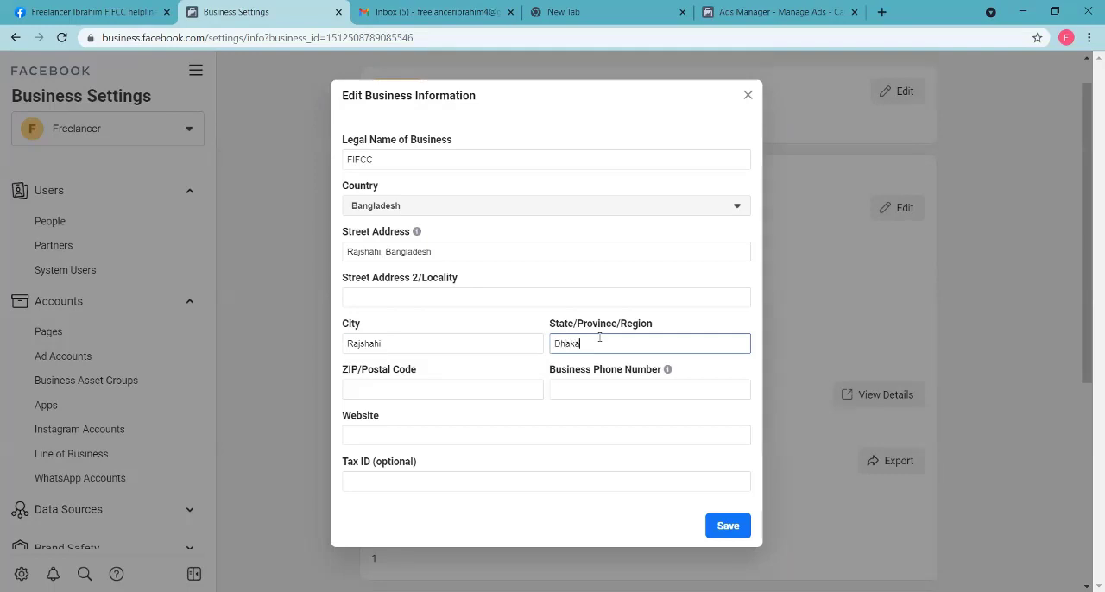
{"action": "left_click", "coordinate": [376, 386]}
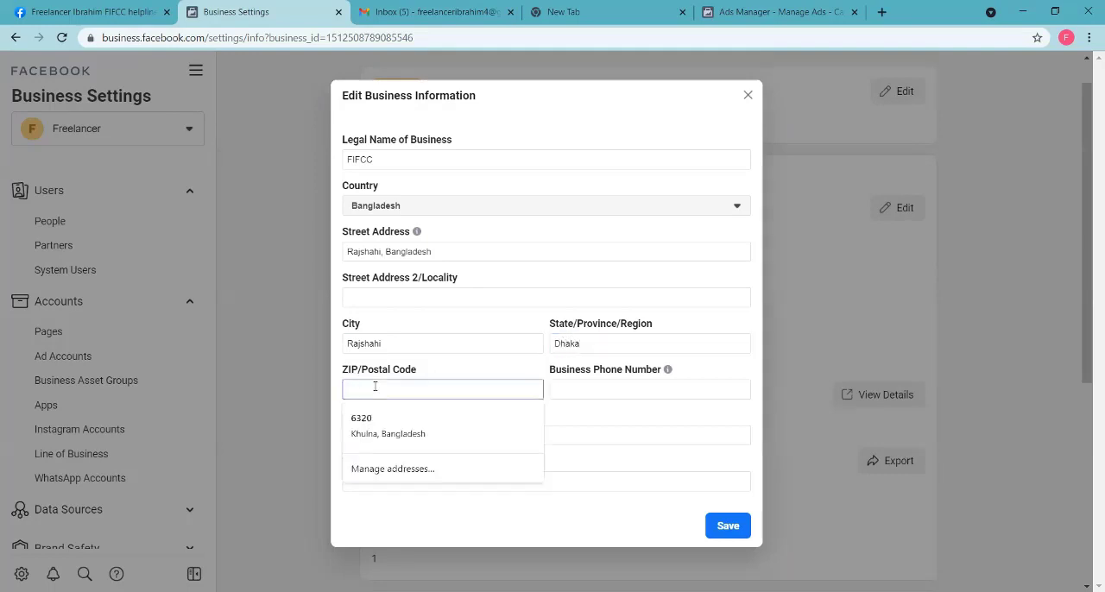
{"action": "type", "text": "6000"}
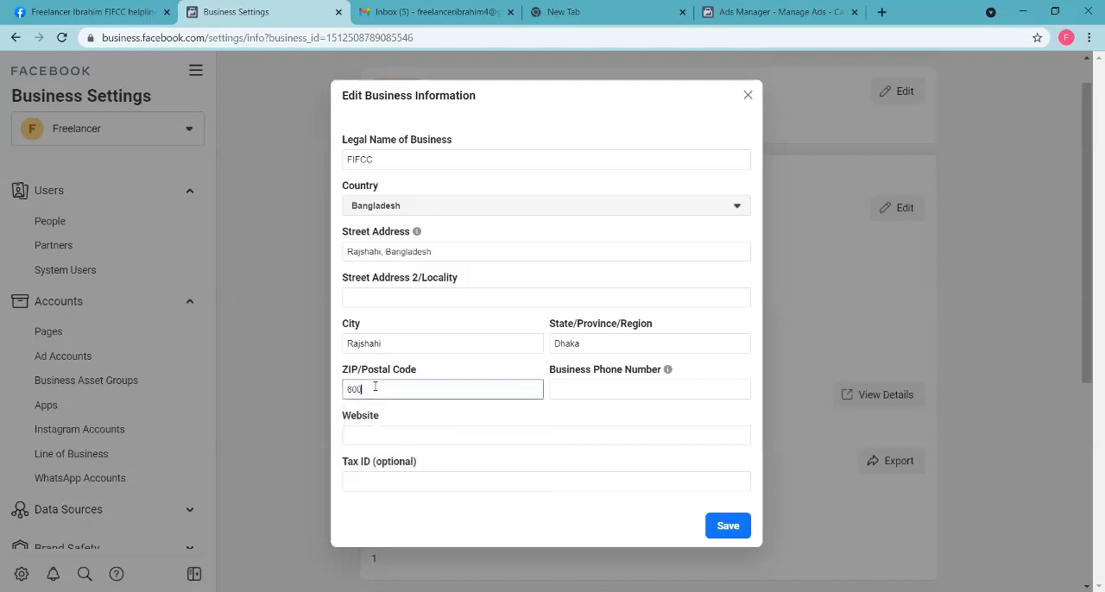
Step: Check the business phone number and website fields without filling them in, and close the business information form without saving
{"action": "left_click", "coordinate": [577, 378]}
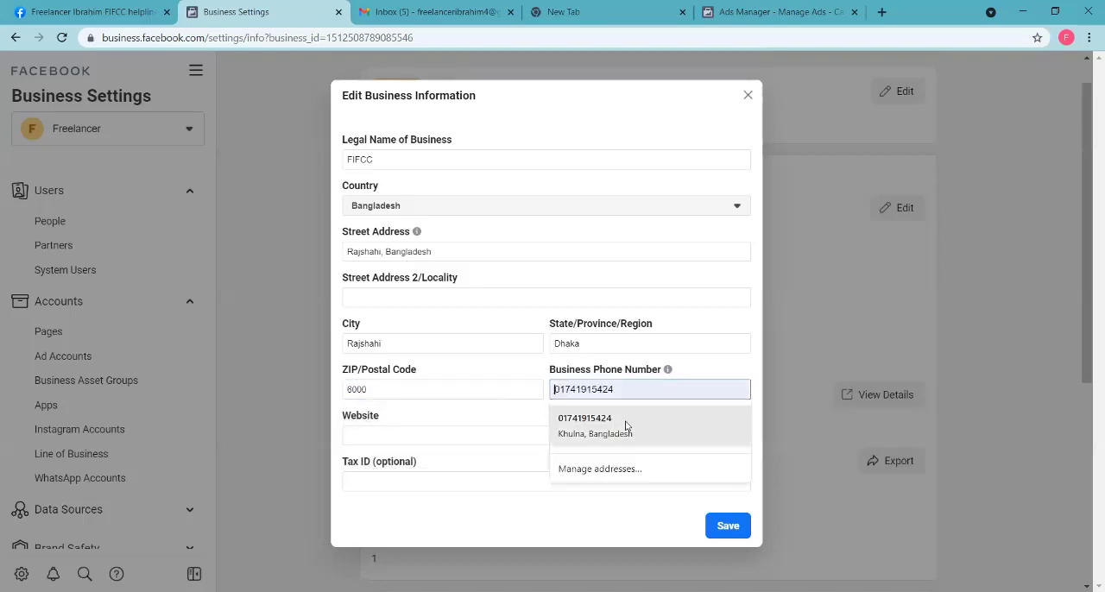
{"action": "left_click", "coordinate": [370, 438]}
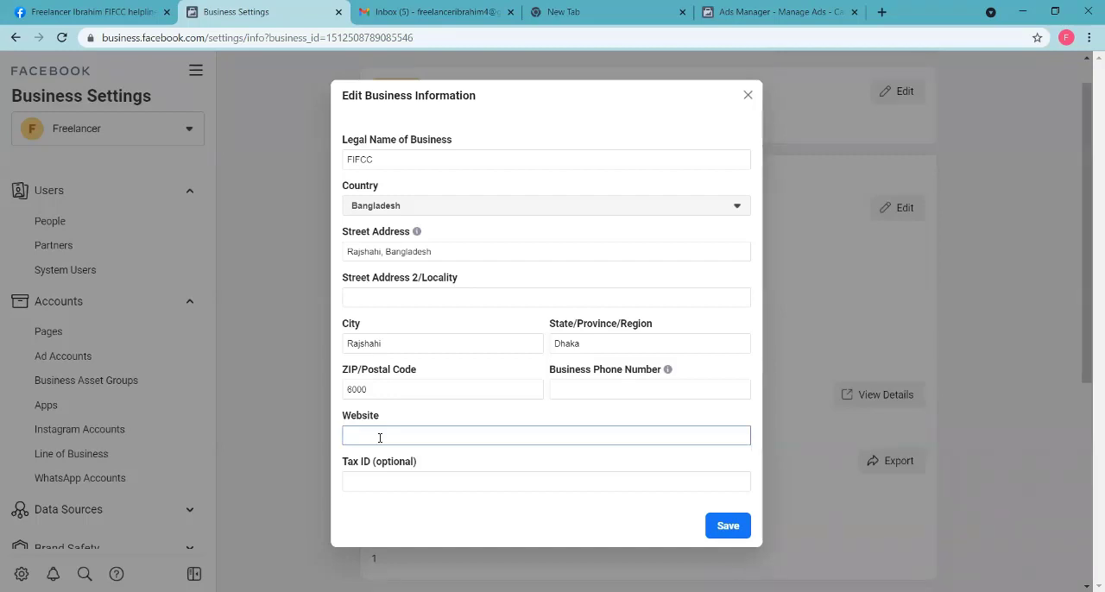
{"action": "left_click", "coordinate": [400, 156]}
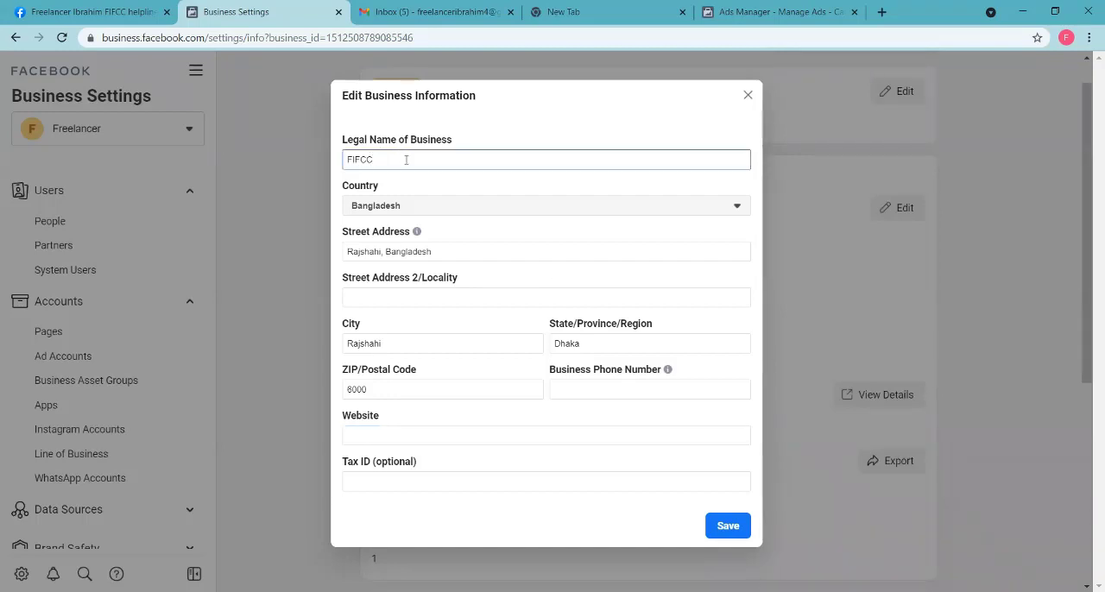
{"action": "left_click", "coordinate": [397, 435]}
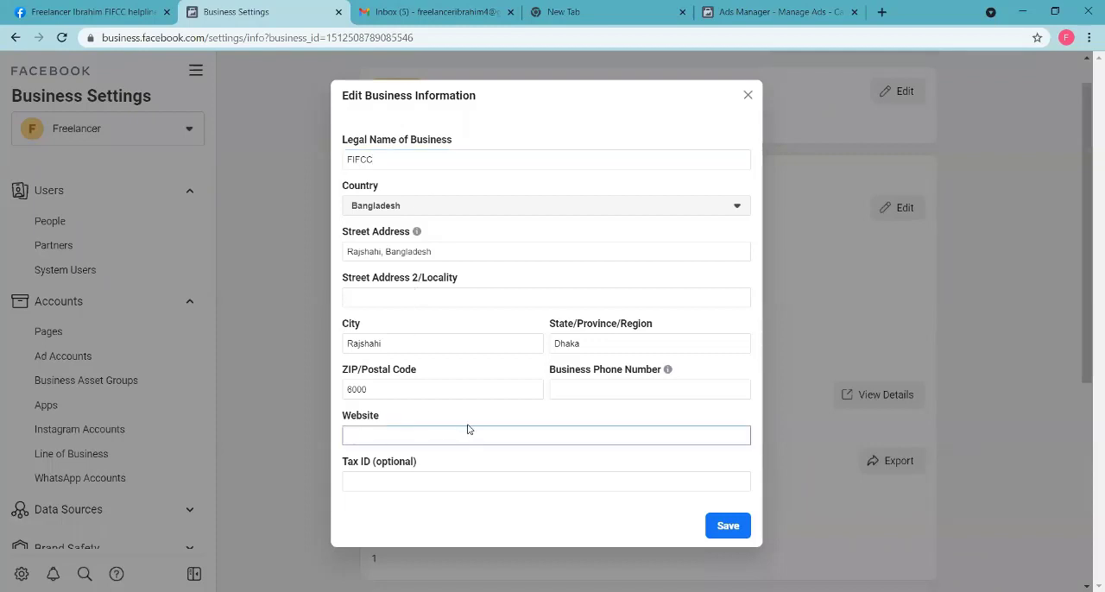
{"action": "left_click", "coordinate": [747, 96]}
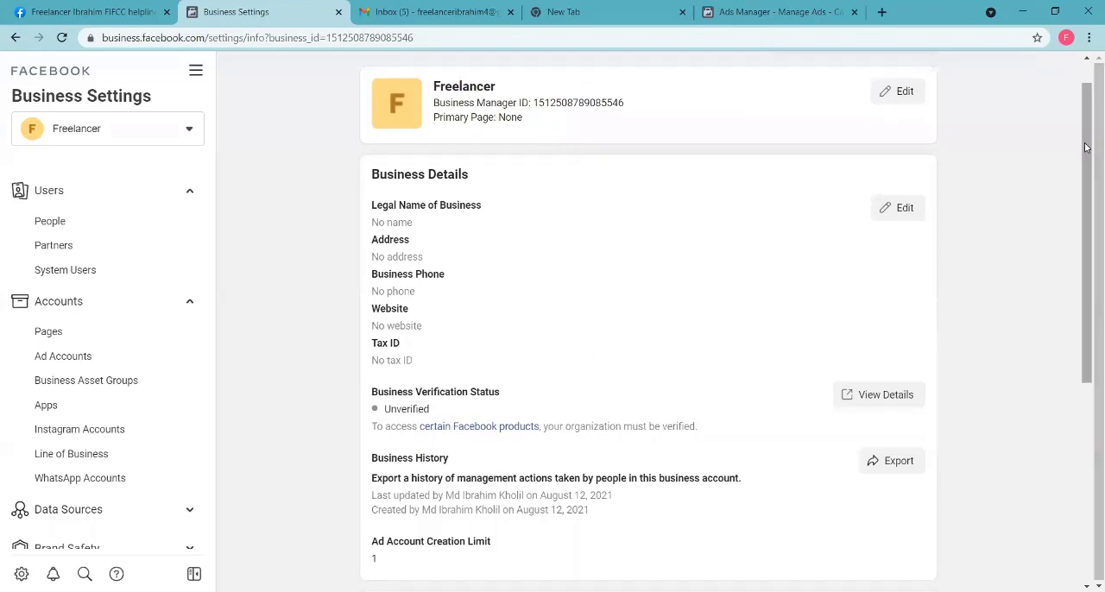
Step: Review the Business Options and the name and email under My Info on the Business Information page
{"action": "left_click_drag", "start_coordinate": [1088, 165], "coordinate": [1088, 416]}
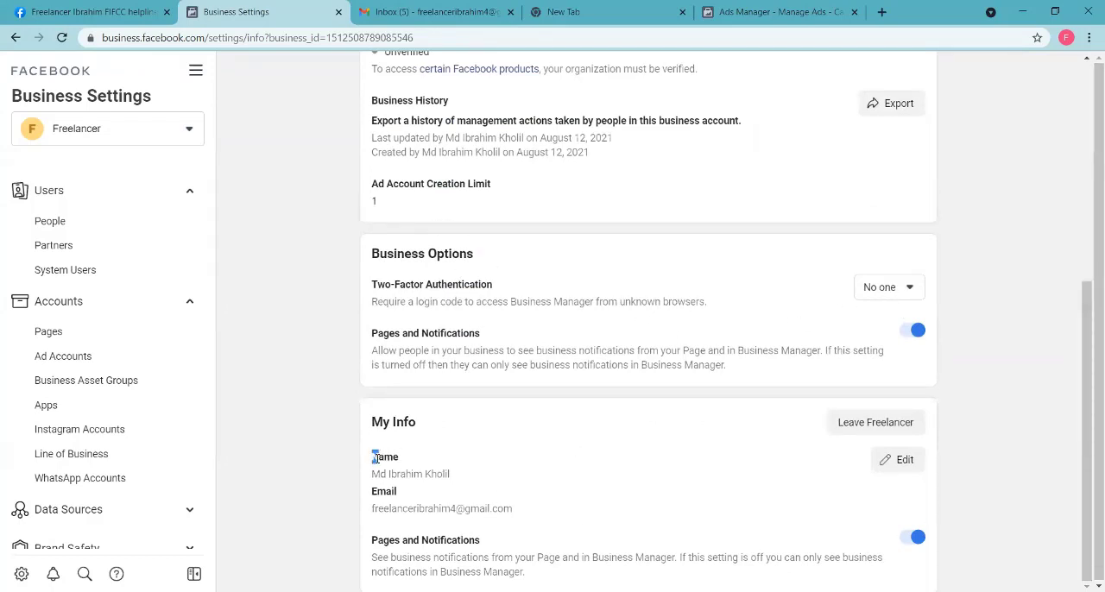
{"action": "left_click_drag", "start_coordinate": [369, 458], "coordinate": [436, 473]}
{"action": "left_click", "coordinate": [469, 475]}
{"action": "scroll", "coordinate": [659, 314], "scroll_direction": "up", "scroll_amount": 5}
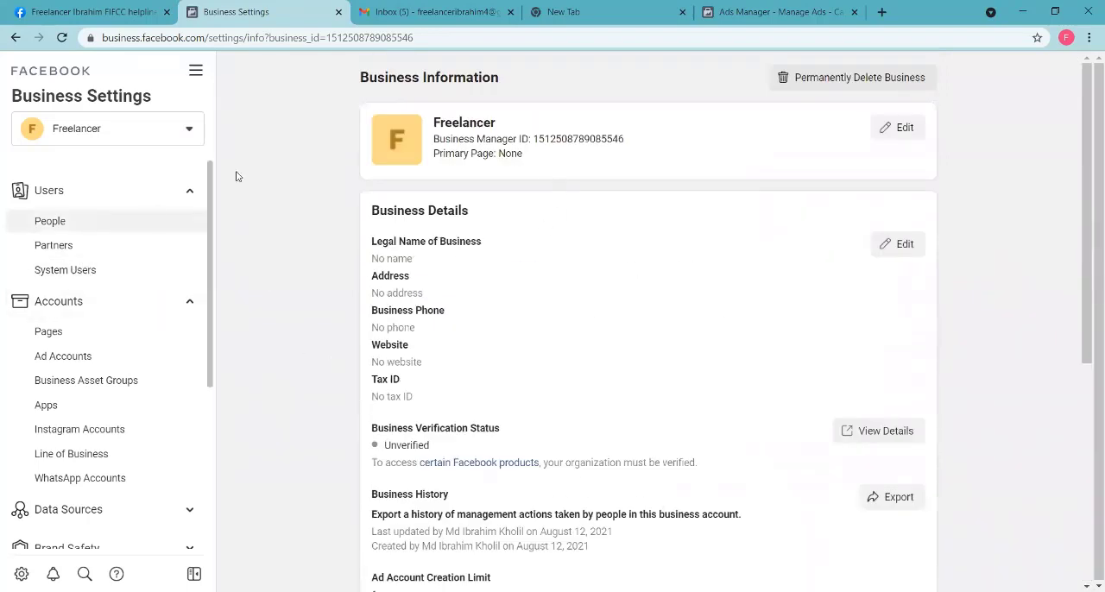
Step: Collapse the Users and Accounts categories to look through the settings list, and expand both again
{"action": "left_click", "coordinate": [189, 195]}
{"action": "left_click", "coordinate": [191, 234]}
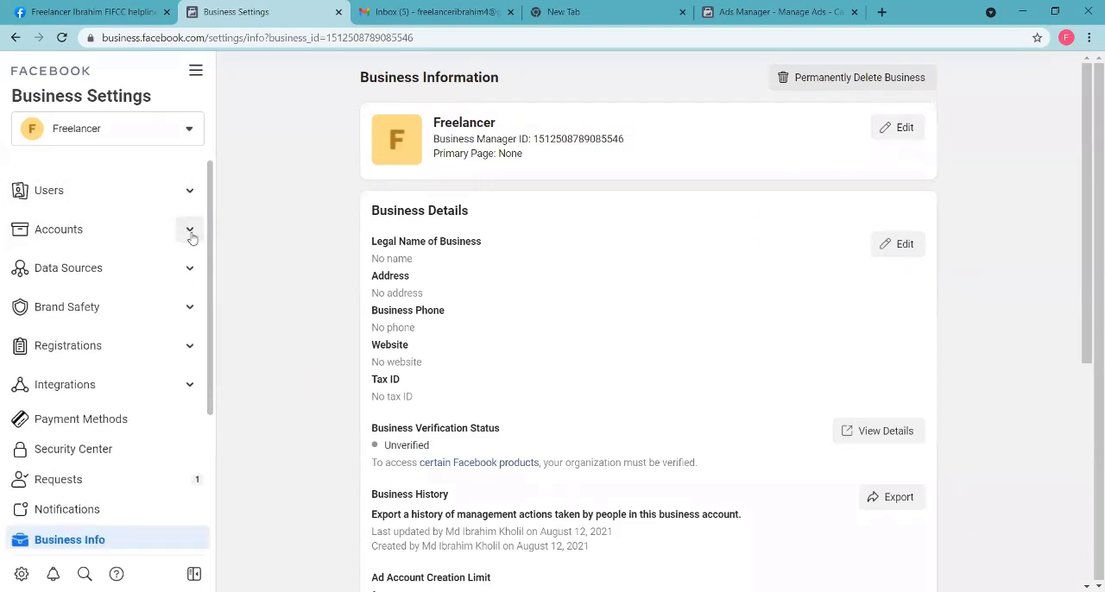
{"action": "scroll", "coordinate": [134, 432], "scroll_direction": "down", "scroll_amount": 1}
{"action": "scroll", "coordinate": [143, 405], "scroll_direction": "up", "scroll_amount": 1}
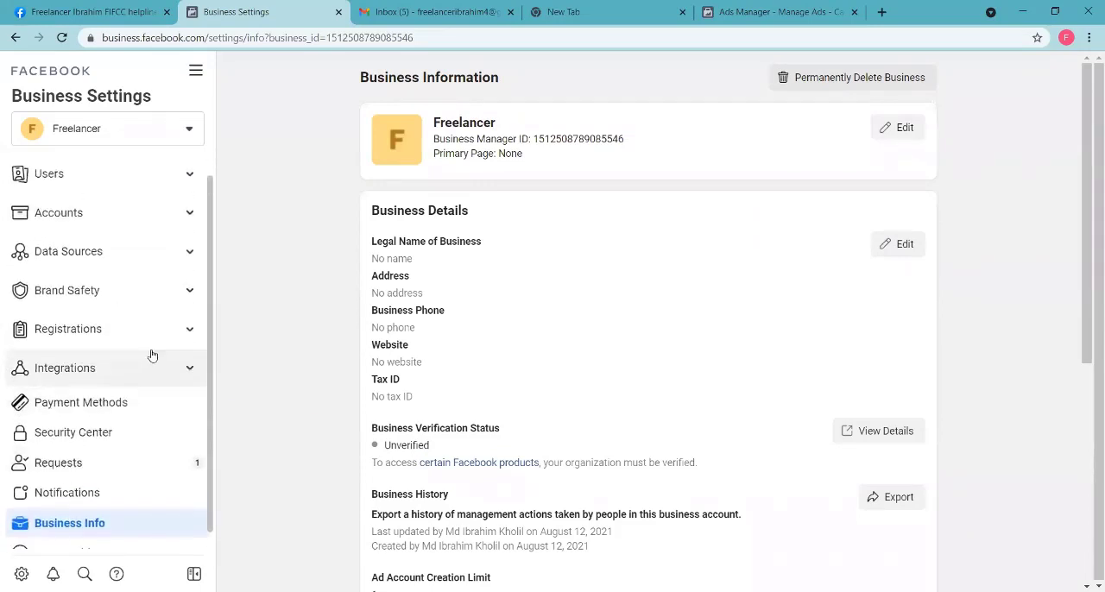
{"action": "scroll", "coordinate": [152, 356], "scroll_direction": "up", "scroll_amount": 1}
{"action": "left_click", "coordinate": [189, 190]}
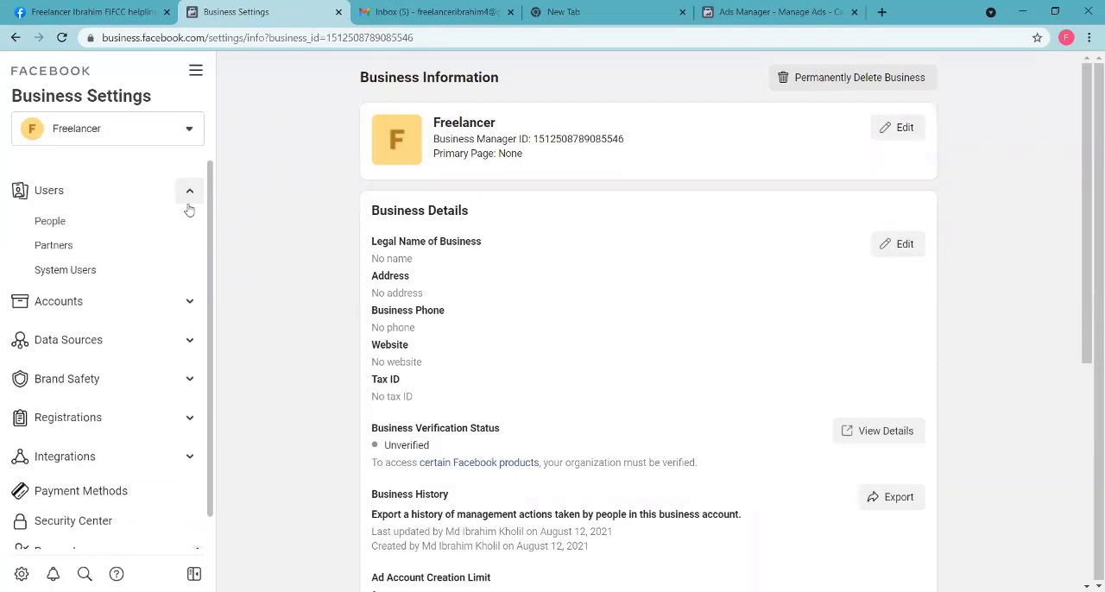
{"action": "left_click", "coordinate": [189, 303]}
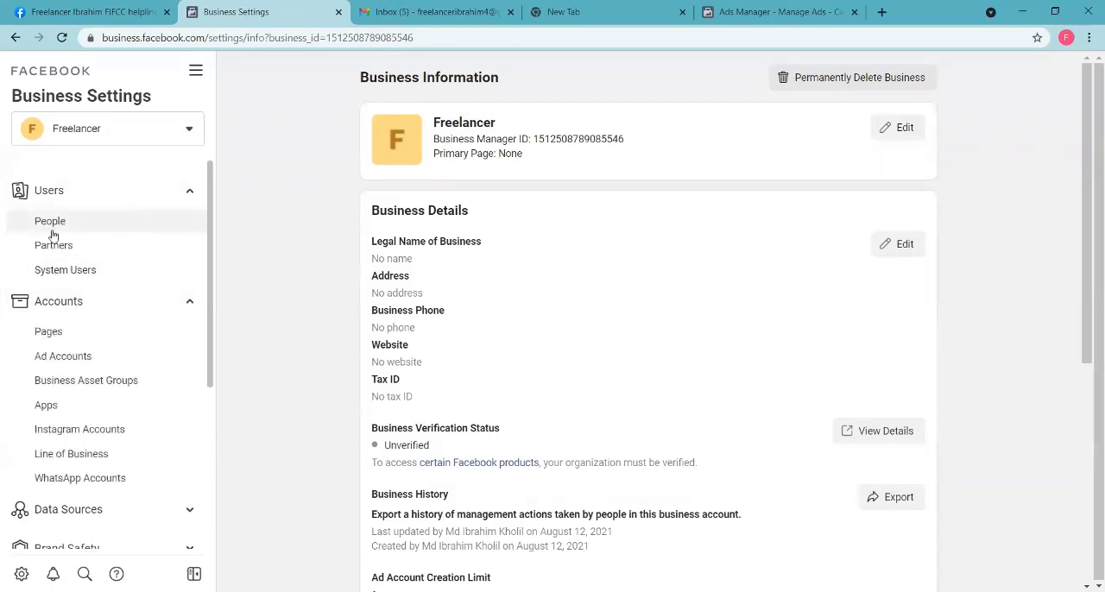
Step: Look through the People, Pages and Ad Accounts settings, including the Add a Page option for the business
{"action": "left_click", "coordinate": [95, 231]}
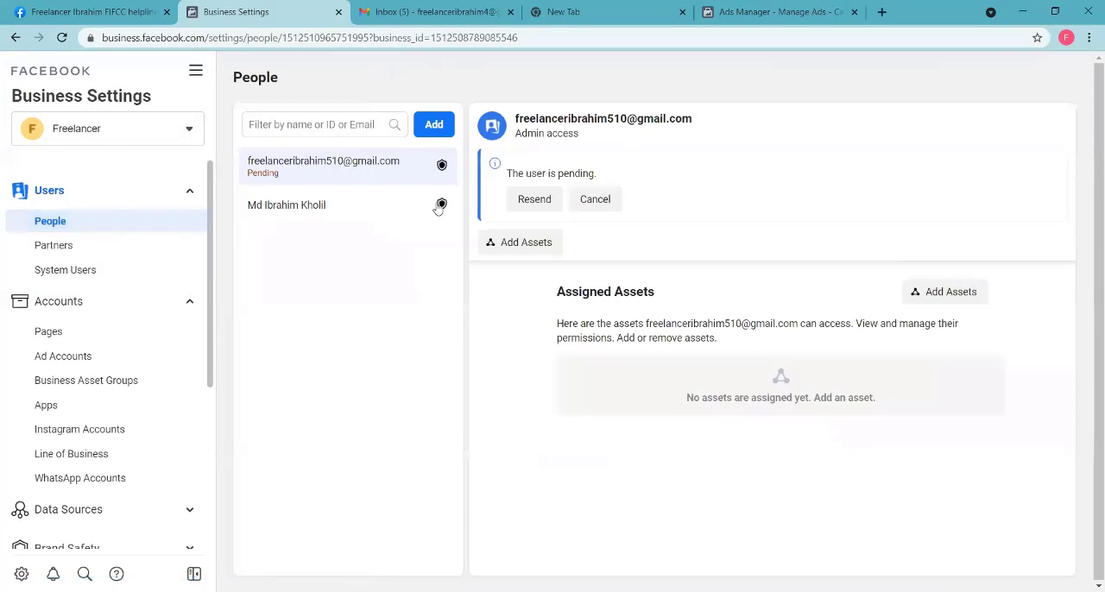
{"action": "left_click", "coordinate": [105, 333]}
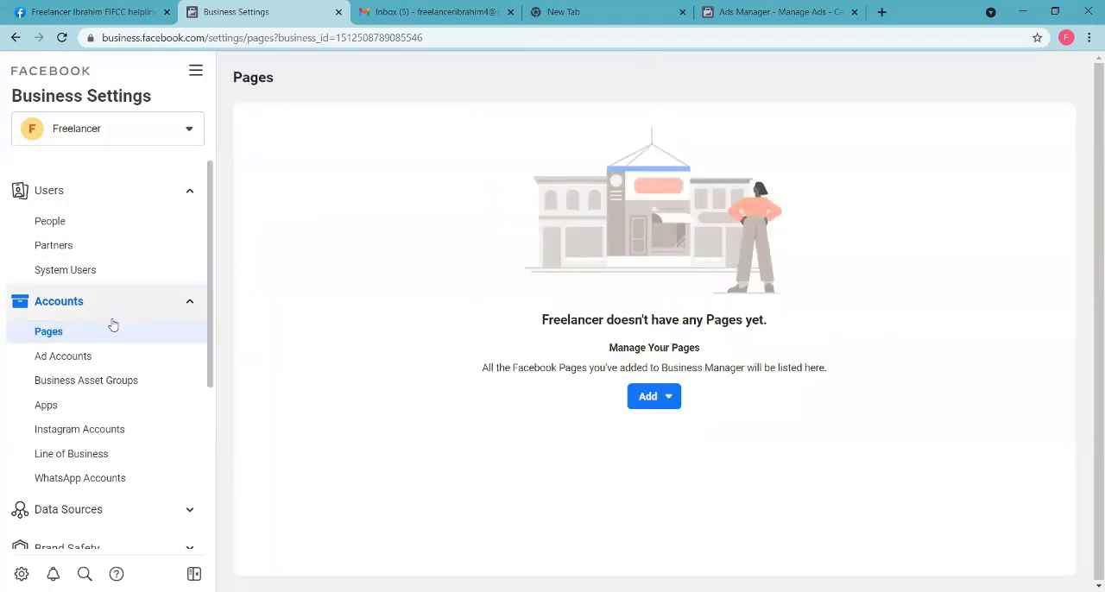
{"action": "left_click", "coordinate": [653, 399]}
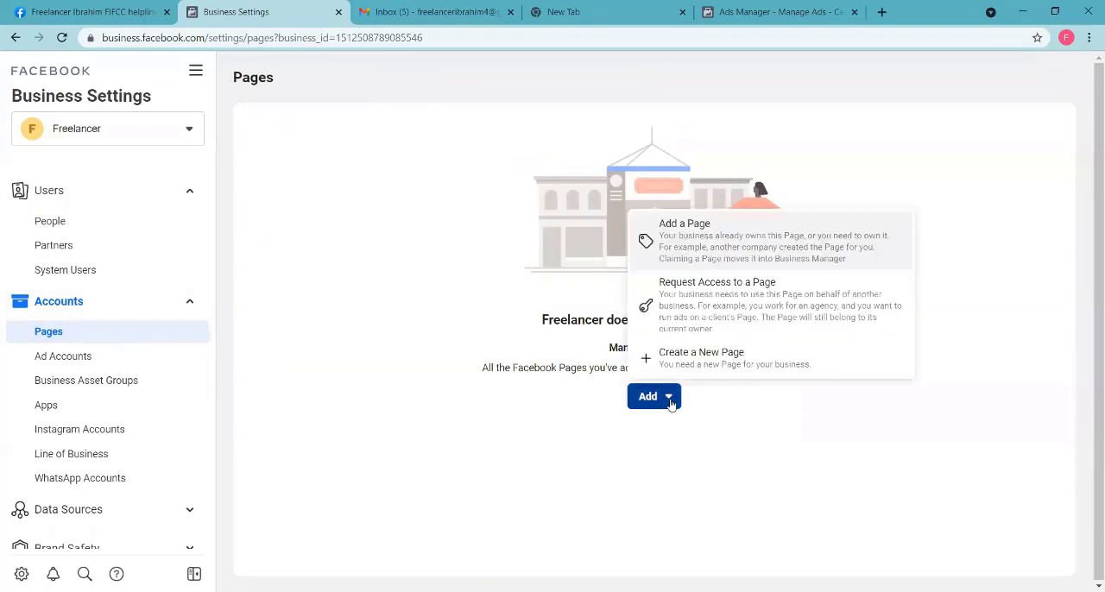
{"action": "left_click", "coordinate": [695, 240]}
{"action": "left_click", "coordinate": [425, 295]}
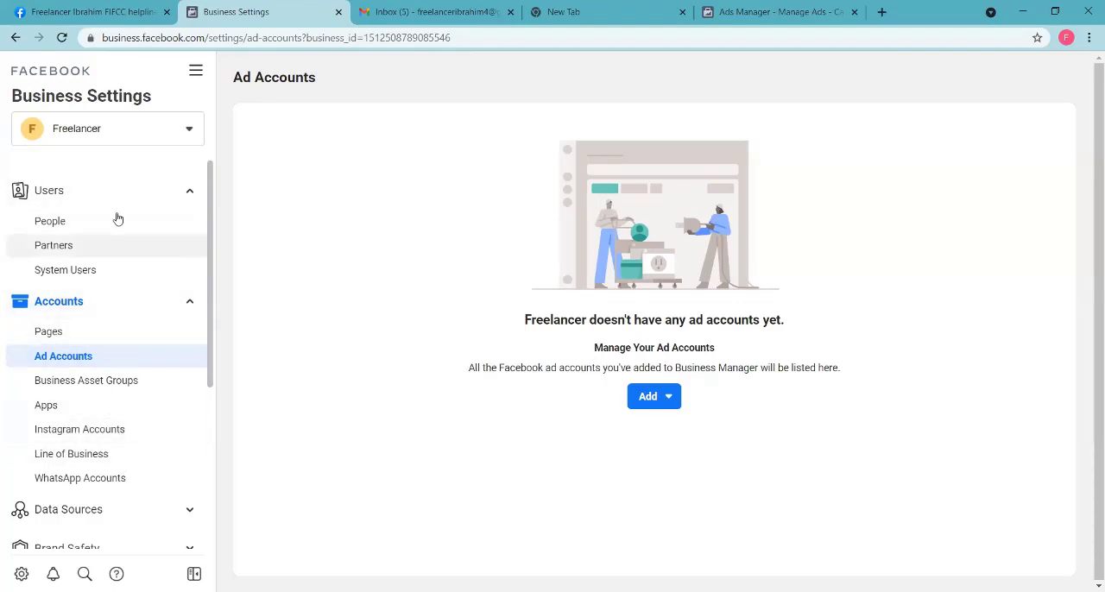
{"action": "scroll", "coordinate": [120, 419], "scroll_direction": "up", "scroll_amount": 3}
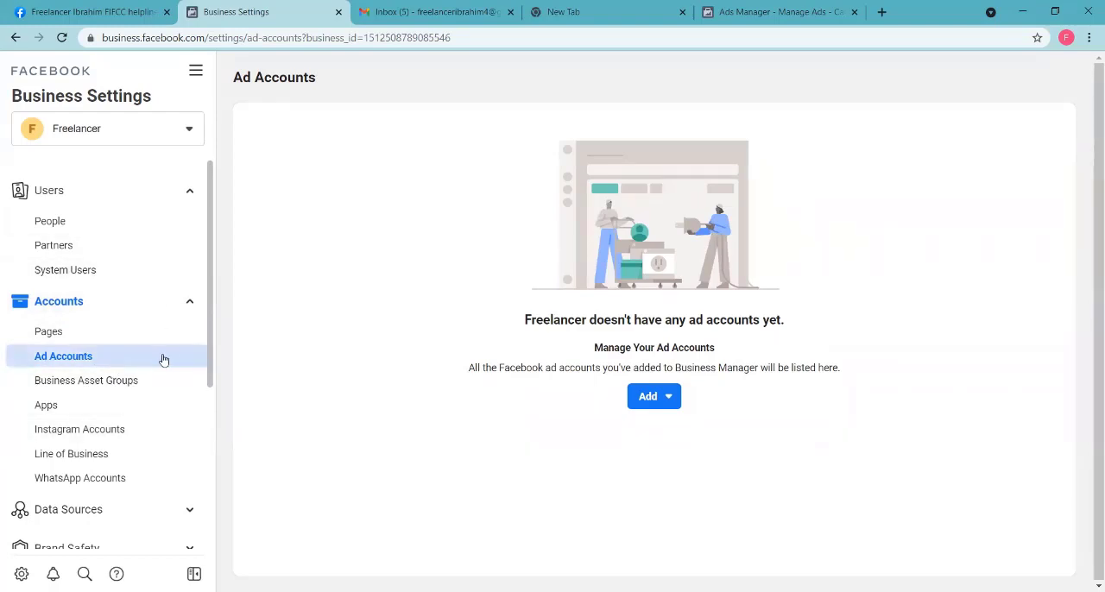
Step: Open Business Info and examine the Ad Account Creation Limit in the Business Details
{"action": "scroll", "coordinate": [151, 371], "scroll_direction": "down", "scroll_amount": 3}
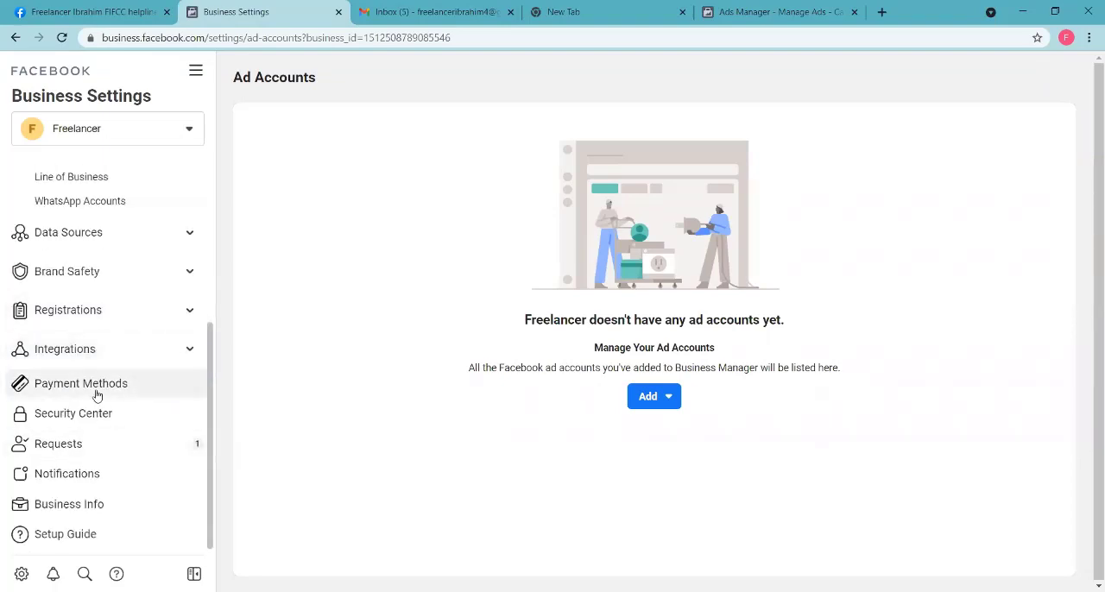
{"action": "left_click", "coordinate": [81, 507]}
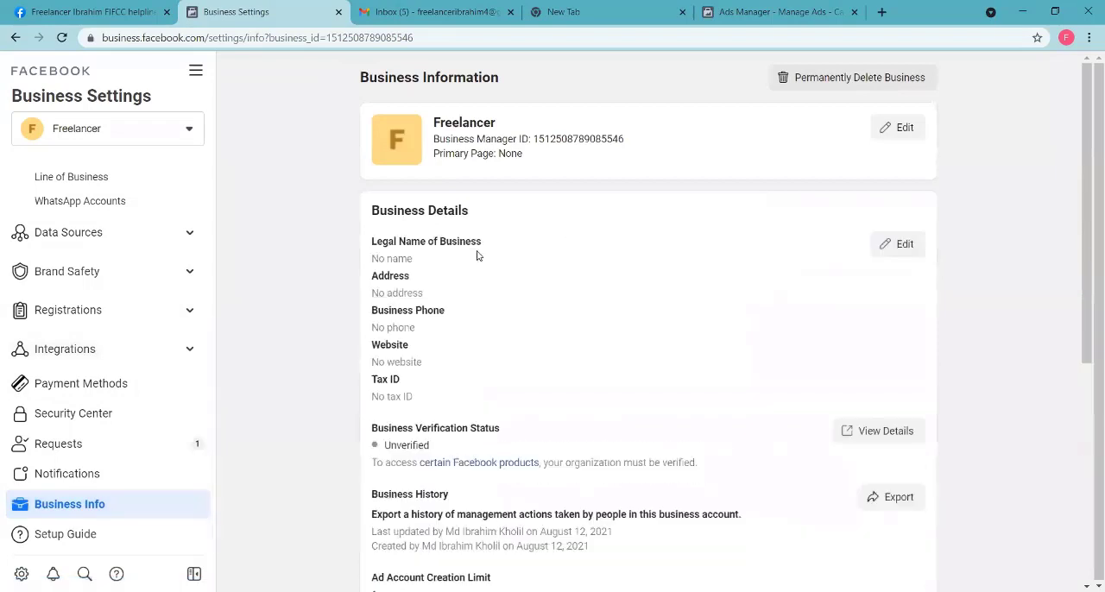
{"action": "scroll", "coordinate": [630, 282], "scroll_direction": "down", "scroll_amount": 5}
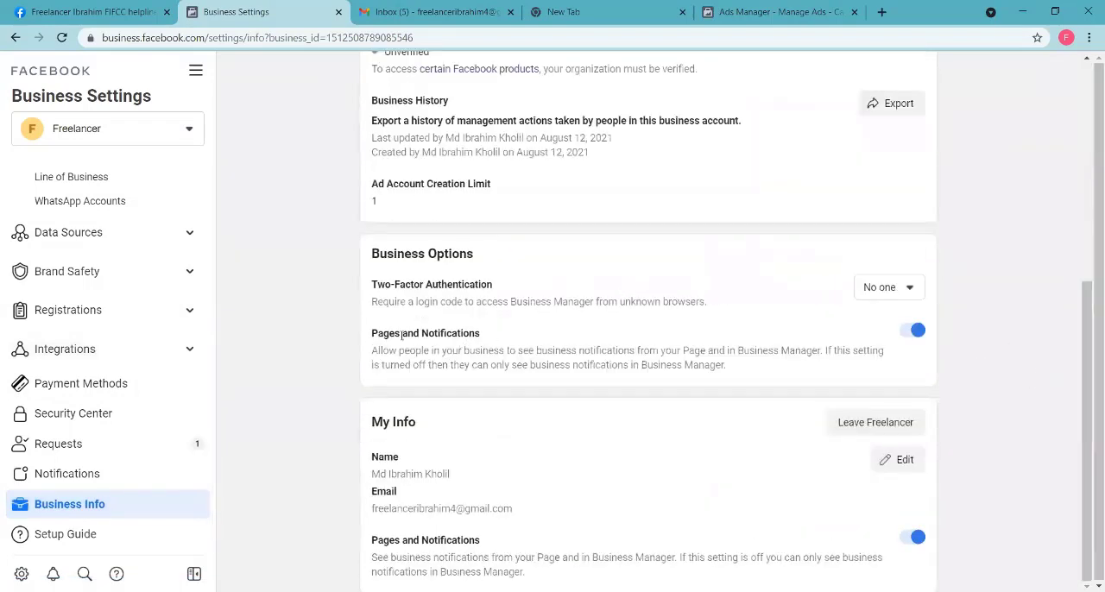
{"action": "left_click_drag", "start_coordinate": [366, 188], "coordinate": [491, 201]}
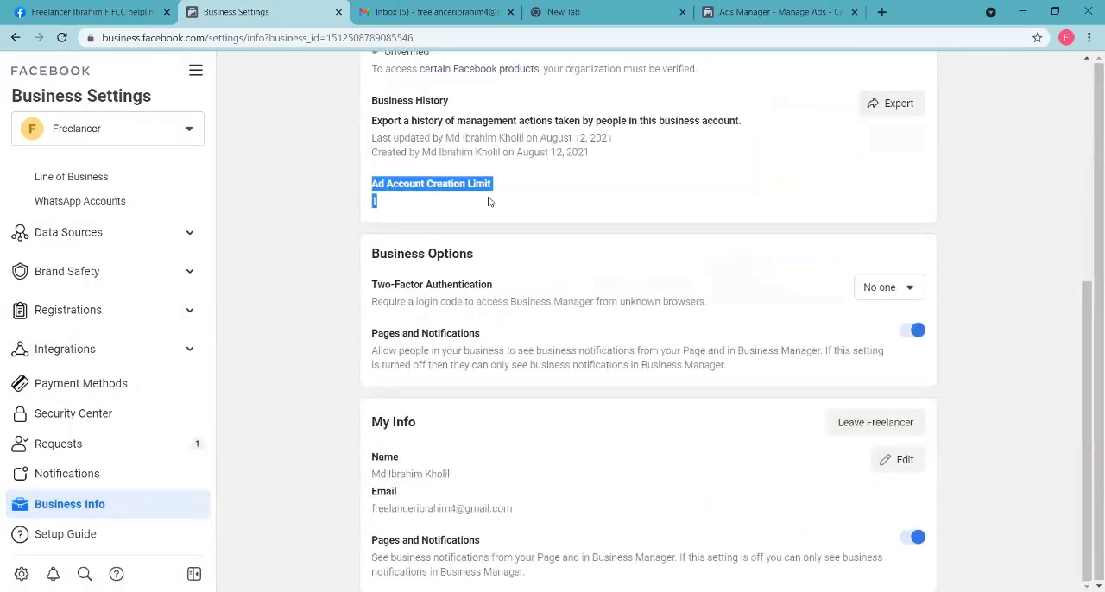
{"action": "left_click", "coordinate": [379, 184]}
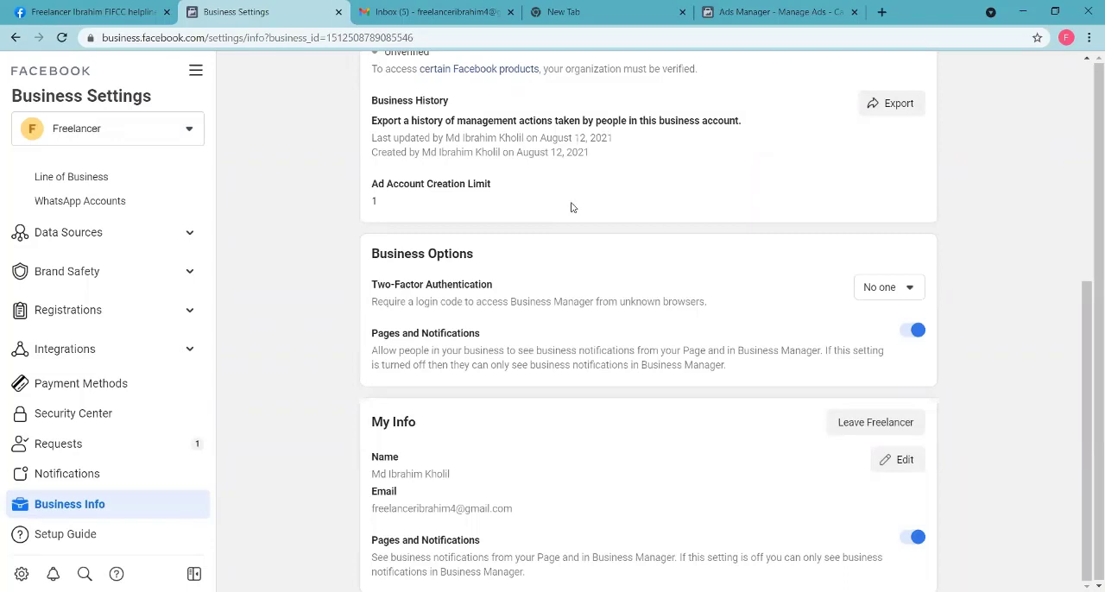
{"action": "scroll", "coordinate": [352, 279], "scroll_direction": "up", "scroll_amount": 5}
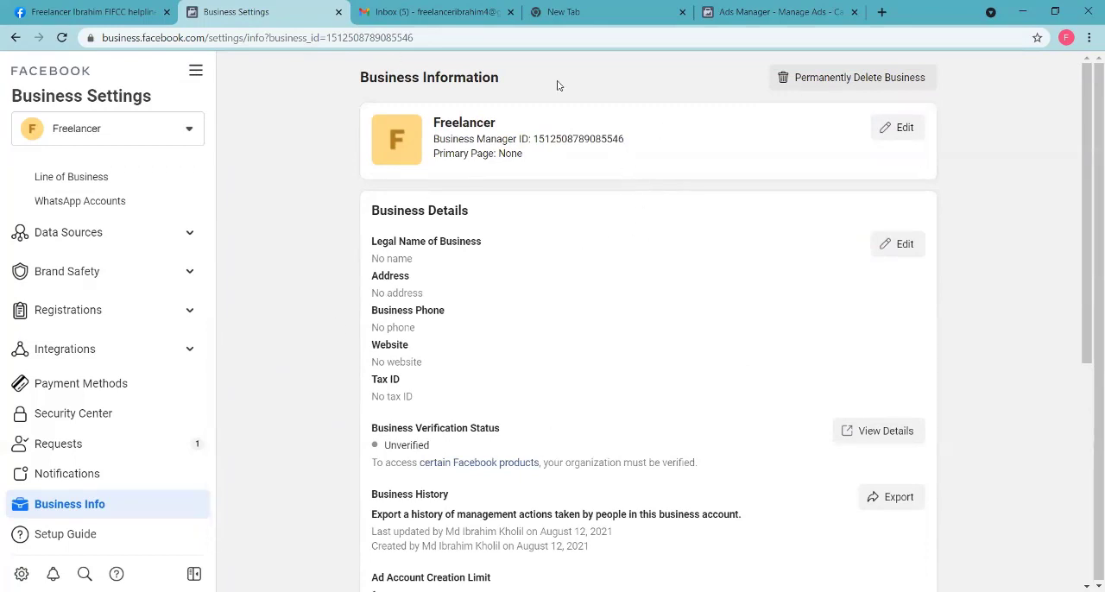
Step: Look at the Ads Manager campaigns and the FIFCC helpline page, and go to the Facebook home feed
{"action": "left_click", "coordinate": [783, 12]}
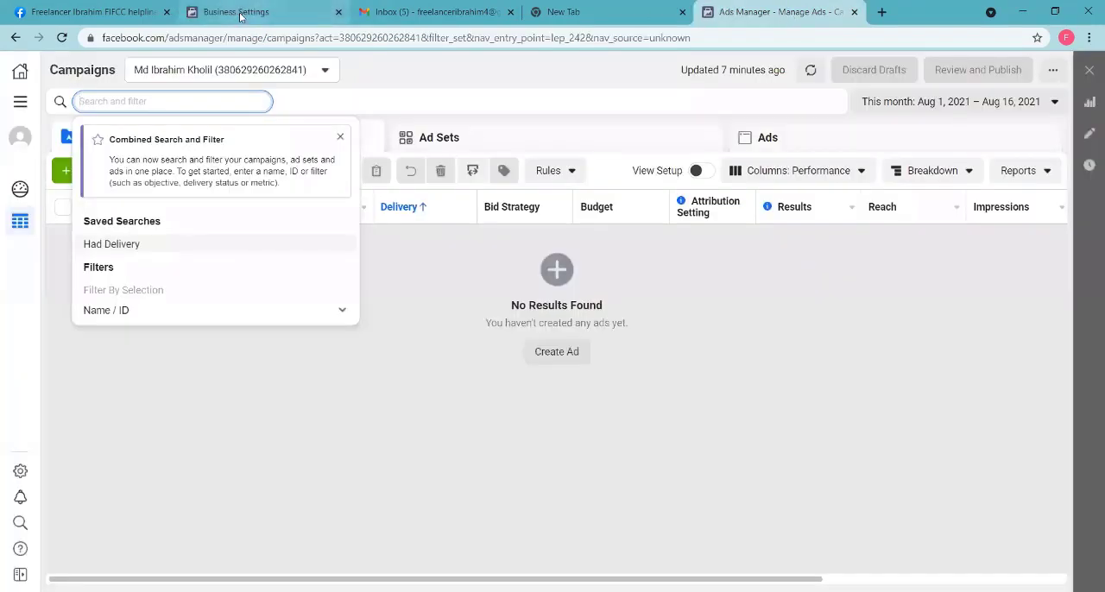
{"action": "left_click", "coordinate": [880, 11]}
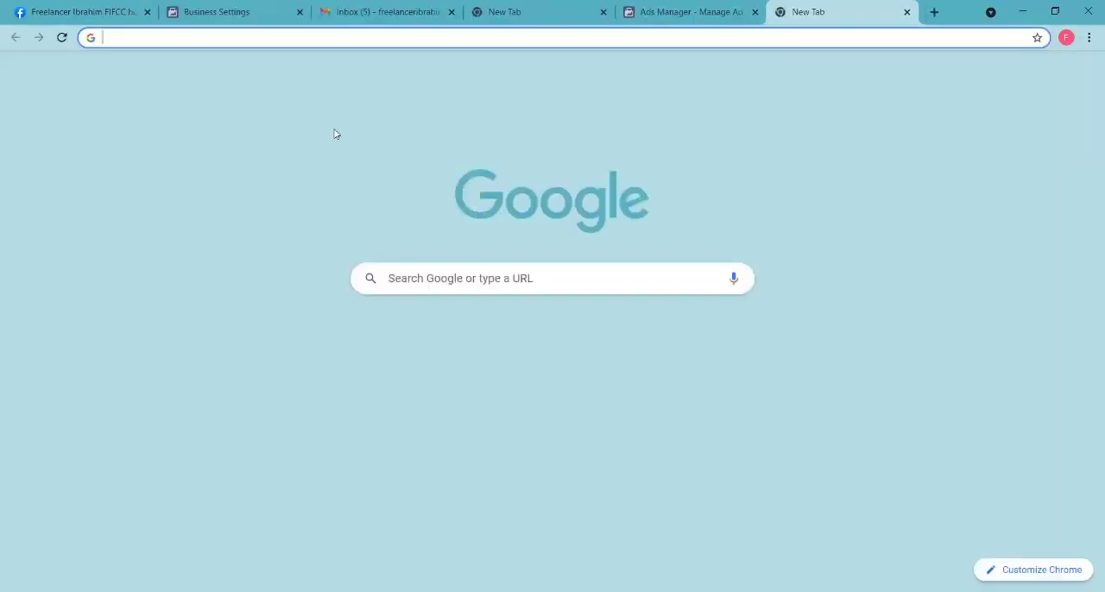
{"action": "left_click", "coordinate": [61, 8]}
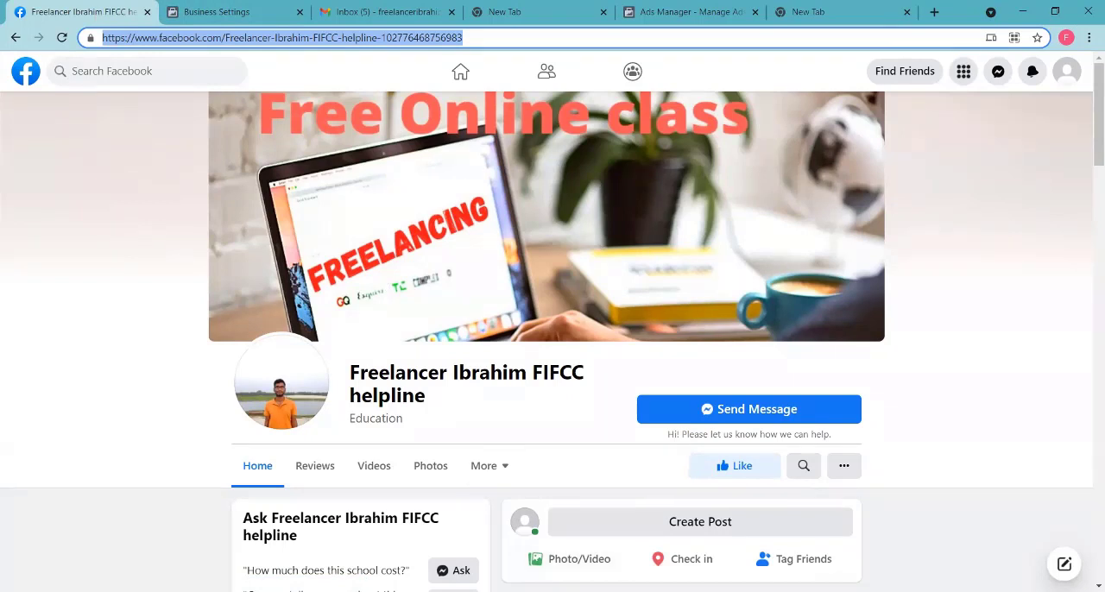
{"action": "left_click", "coordinate": [98, 7]}
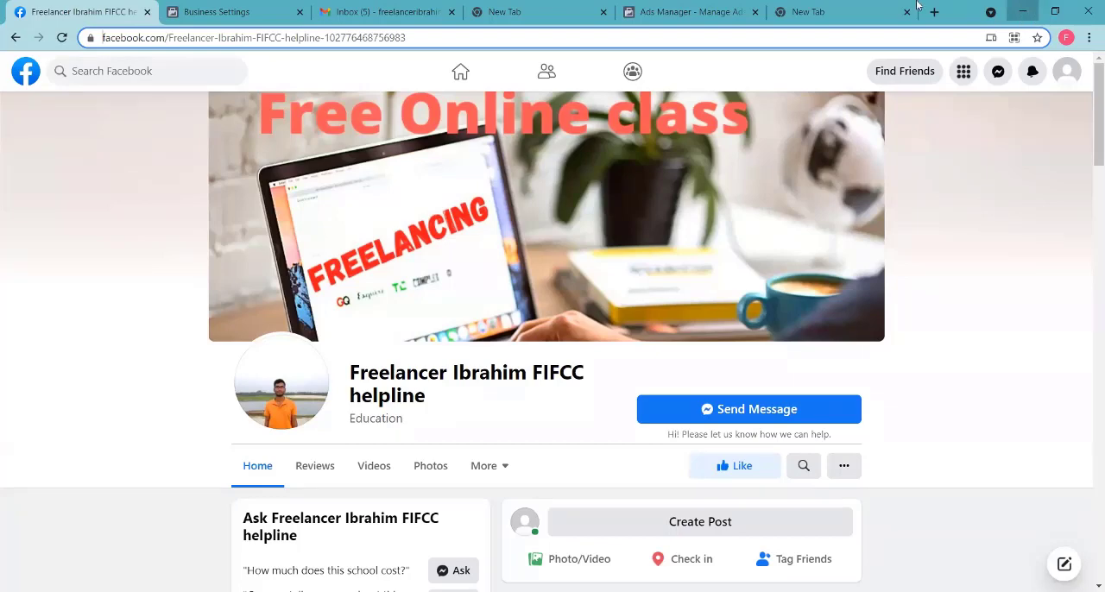
{"action": "left_click", "coordinate": [535, 11]}
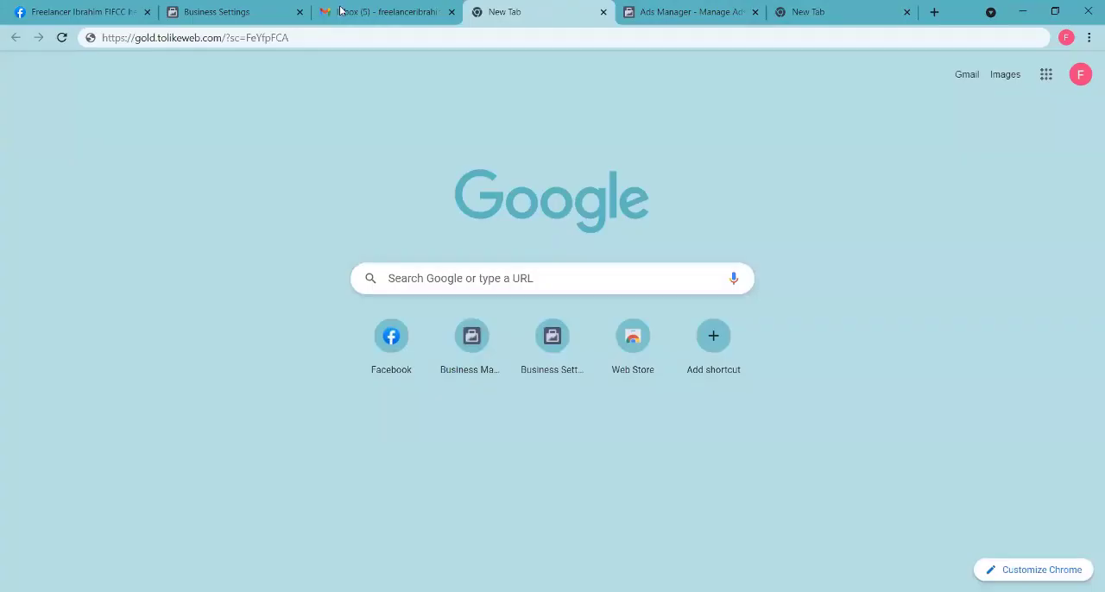
{"action": "left_click", "coordinate": [128, 12]}
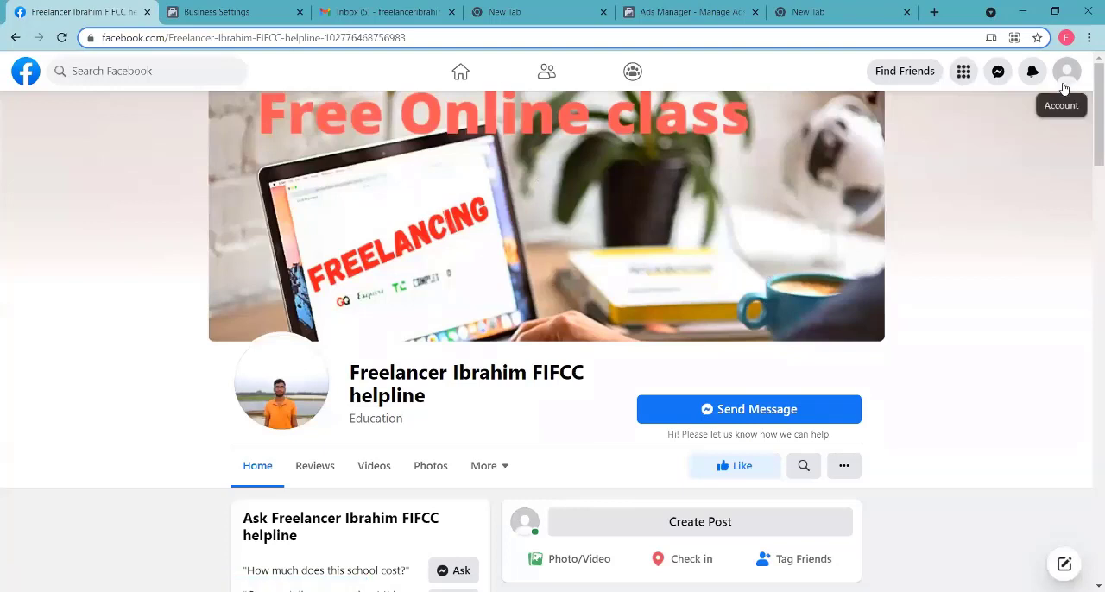
{"action": "left_click", "coordinate": [26, 72]}
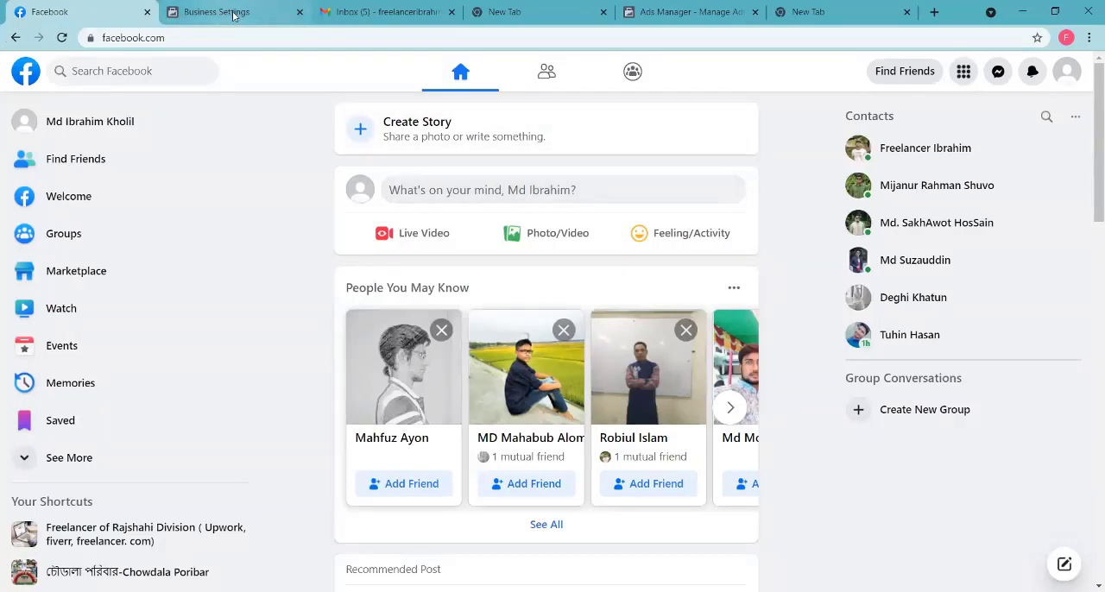
Step: Search Google for fb business manager in a tab beside the Facebook one, and open the Business Manager overview page
{"action": "left_click", "coordinate": [934, 12]}
{"action": "left_click_drag", "start_coordinate": [828, 12], "coordinate": [250, 20]}
{"action": "left_click", "coordinate": [246, 37]}
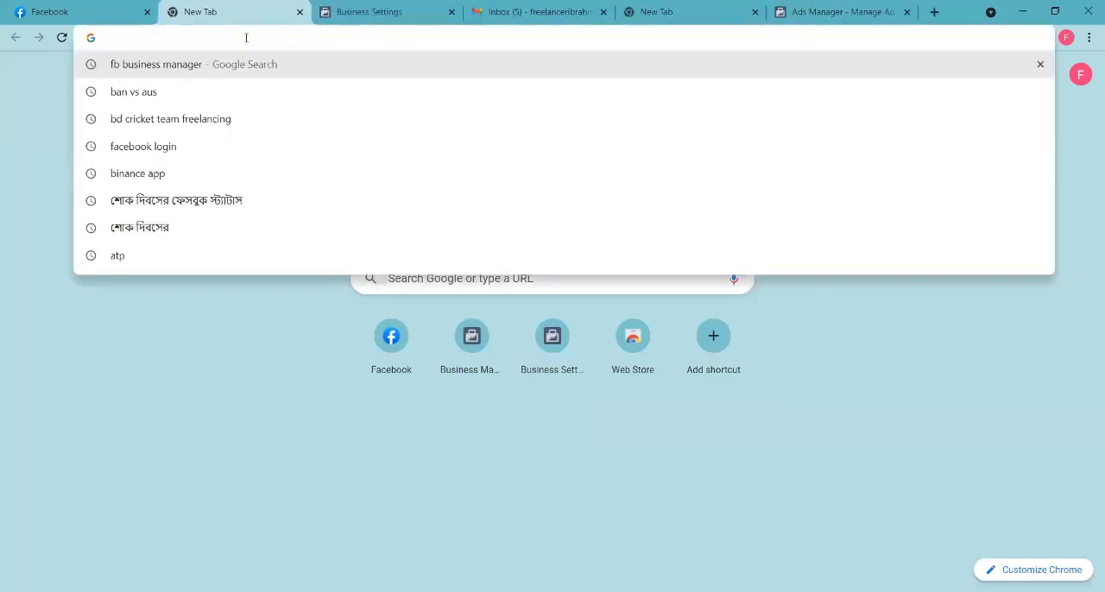
{"action": "type", "text": "https://business.facebook.com/overview"}
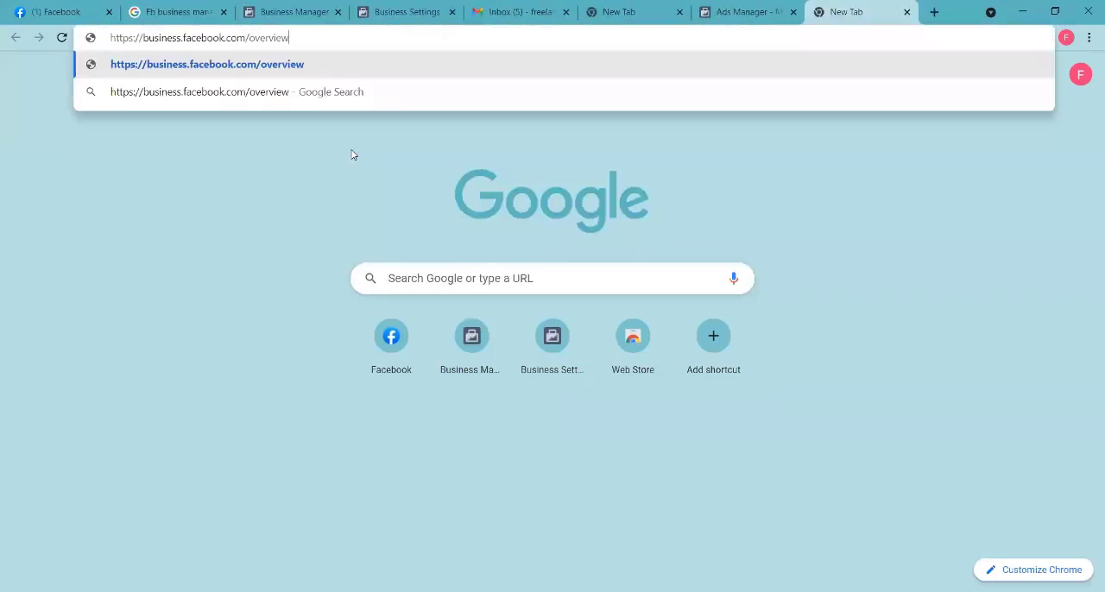
{"action": "key", "text": "Return"}
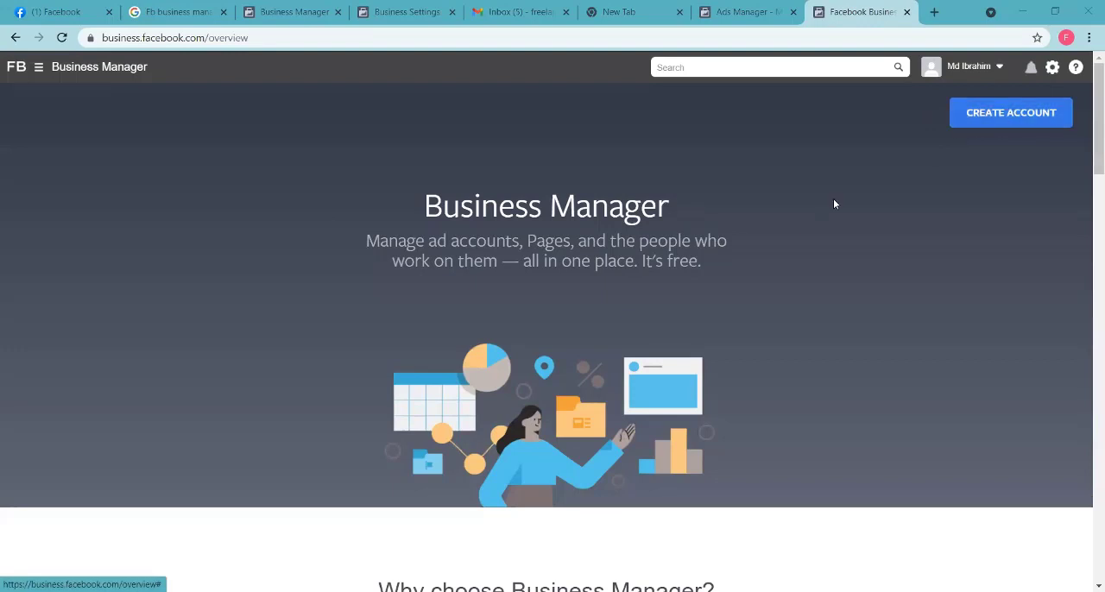
Step: Start creating a Business Manager account and enter FIFCC as the business and account name
{"action": "left_click", "coordinate": [994, 124]}
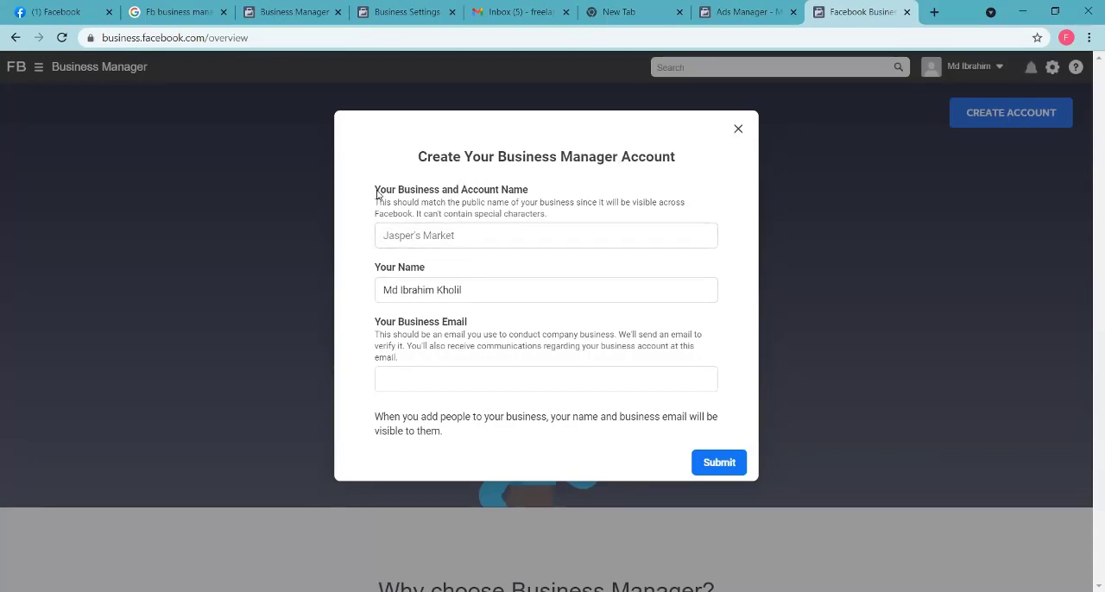
{"action": "left_click_drag", "start_coordinate": [376, 191], "coordinate": [447, 197]}
{"action": "left_click", "coordinate": [442, 235]}
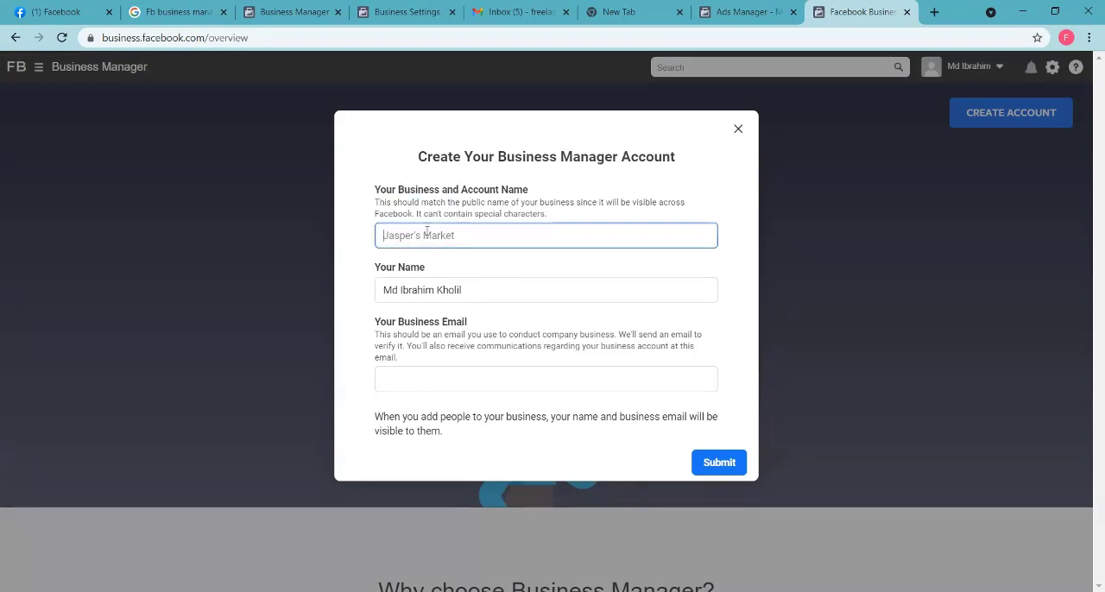
{"action": "type", "text": "FIFCO"}
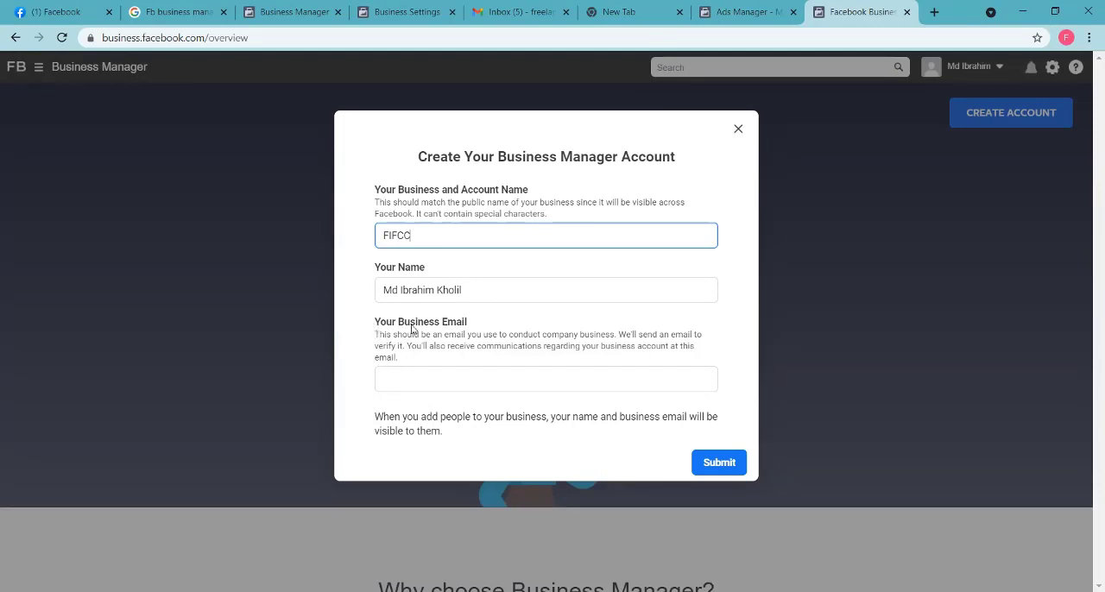
Step: Enter the business email address in the Business Manager account form
{"action": "left_click", "coordinate": [415, 379]}
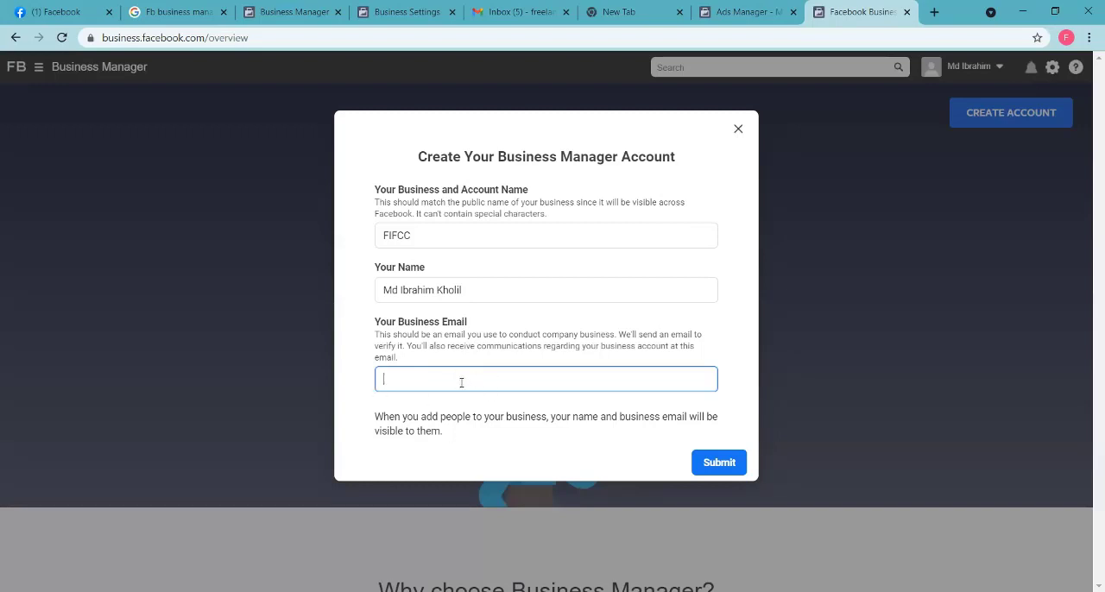
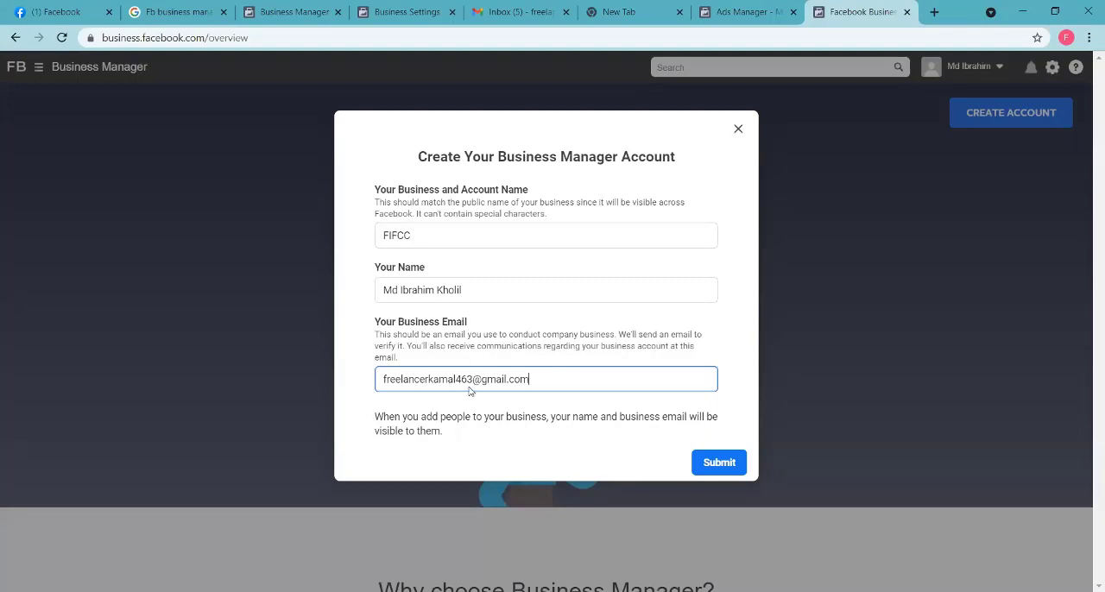
Step: Try to create the FIFCC Business Manager account by submitting the completed form
{"action": "left_click", "coordinate": [438, 239]}
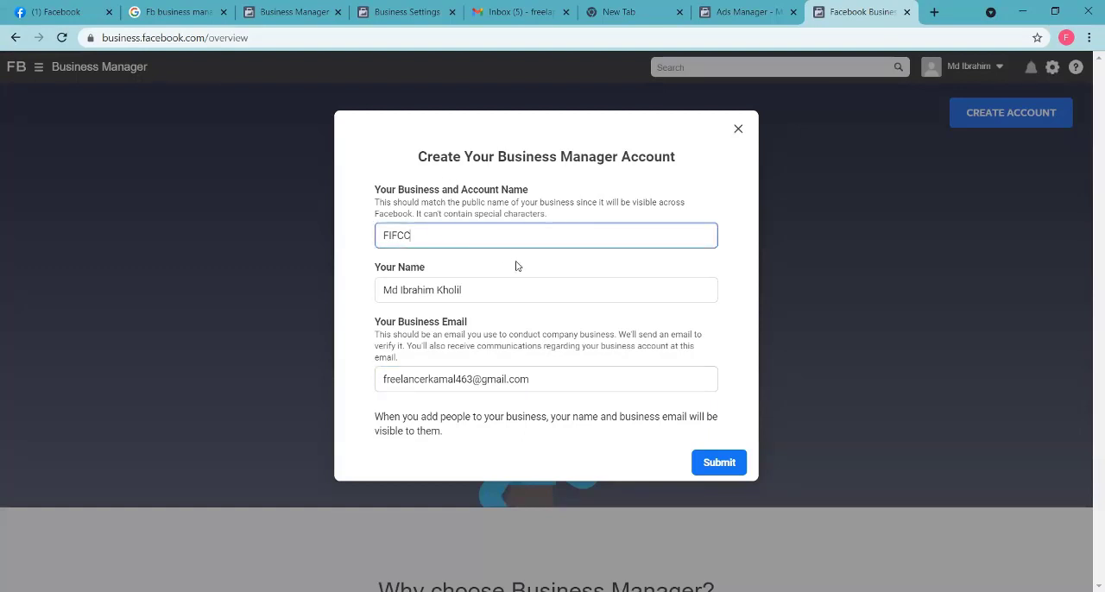
{"action": "left_click", "coordinate": [555, 289]}
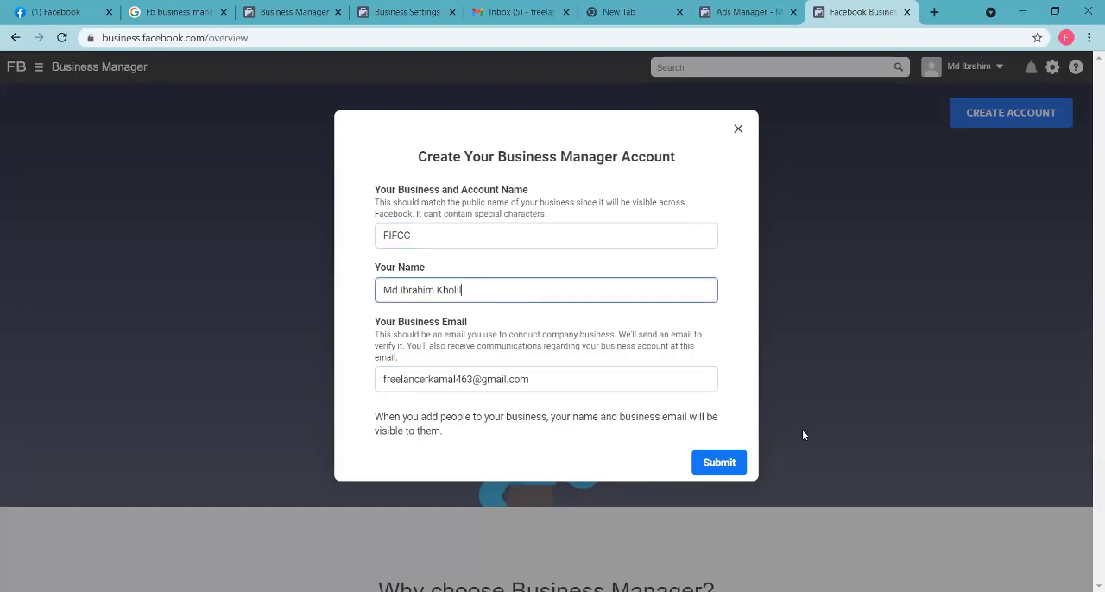
{"action": "left_click", "coordinate": [731, 467]}
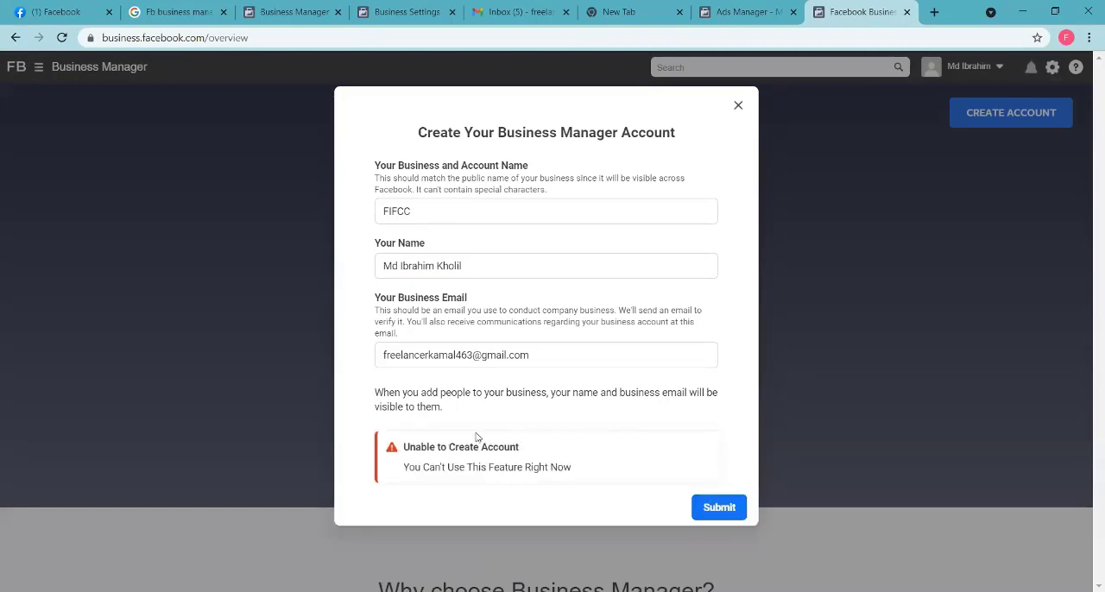
{"action": "left_click_drag", "start_coordinate": [412, 467], "coordinate": [545, 470]}
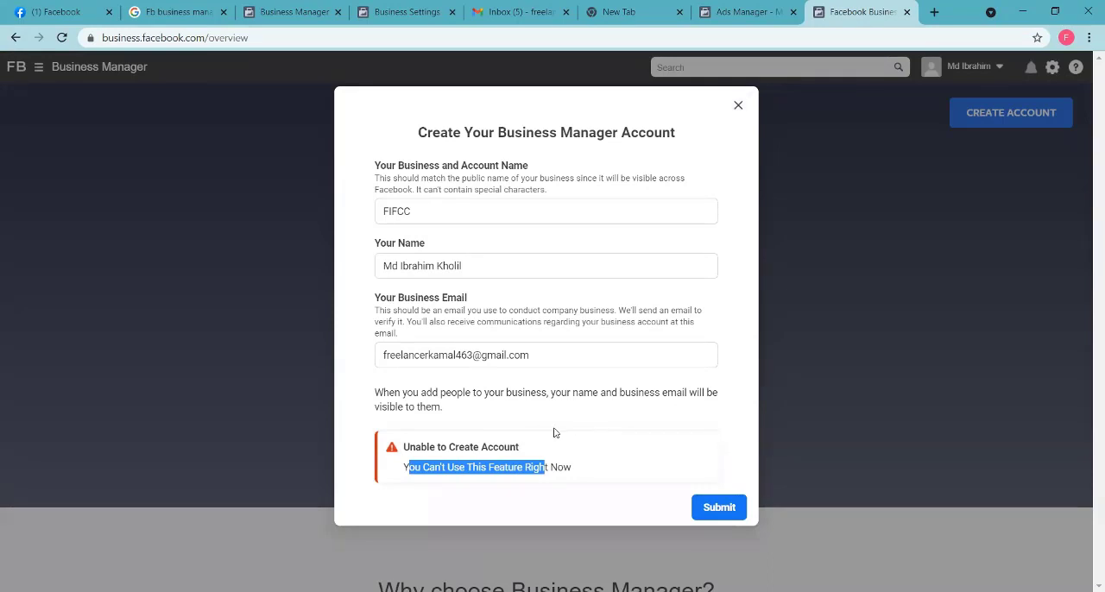
Step: Recheck the business name and email, and close the account form to return to the Freelancer Business Settings
{"action": "left_click", "coordinate": [557, 354]}
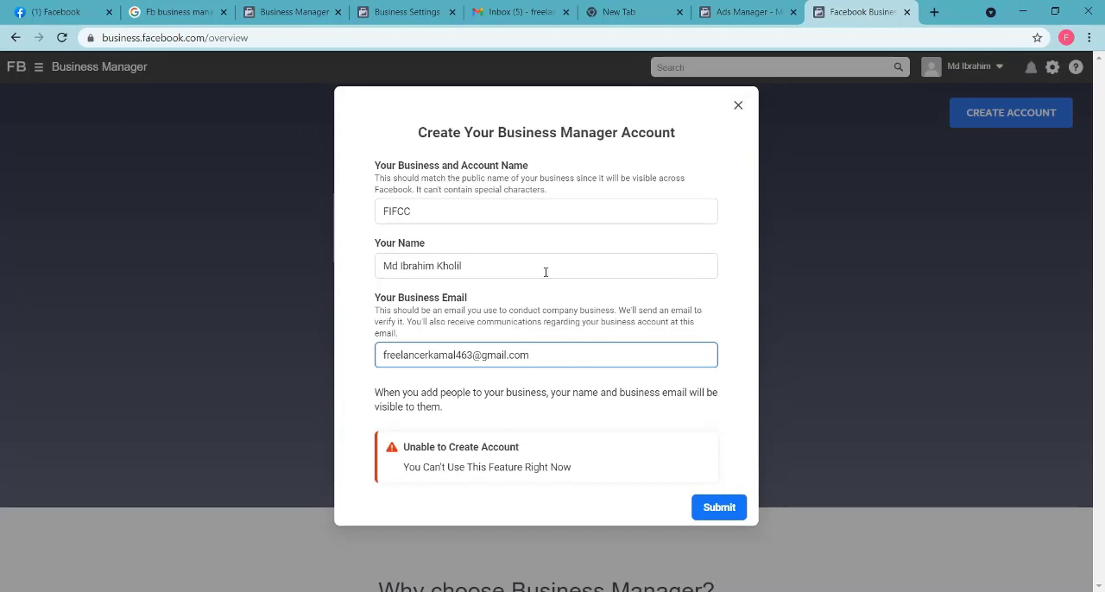
{"action": "left_click", "coordinate": [378, 214]}
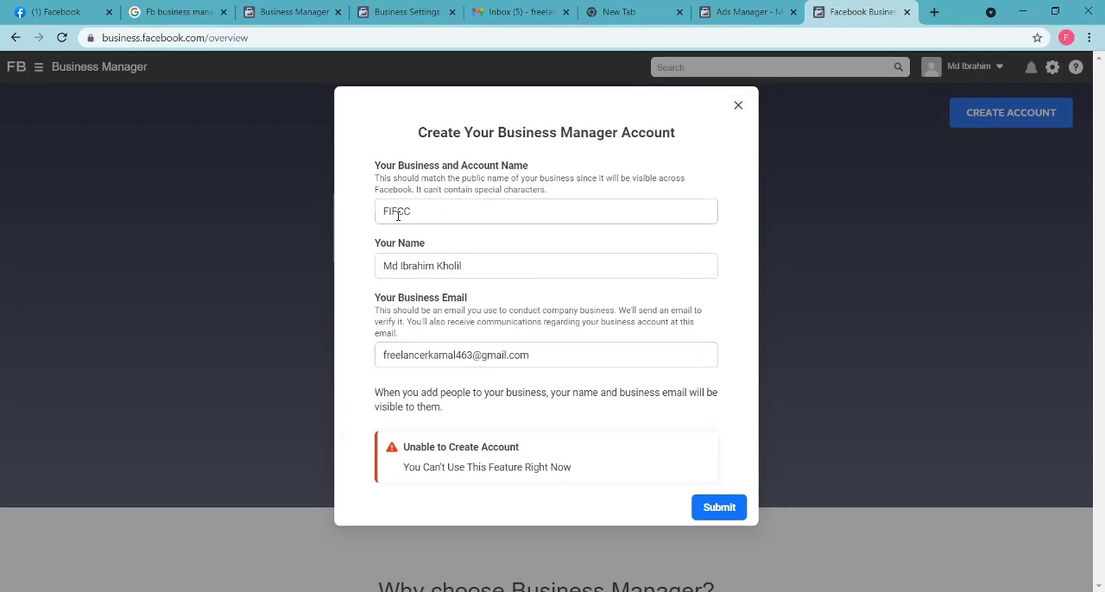
{"action": "left_click_drag", "start_coordinate": [376, 300], "coordinate": [378, 371]}
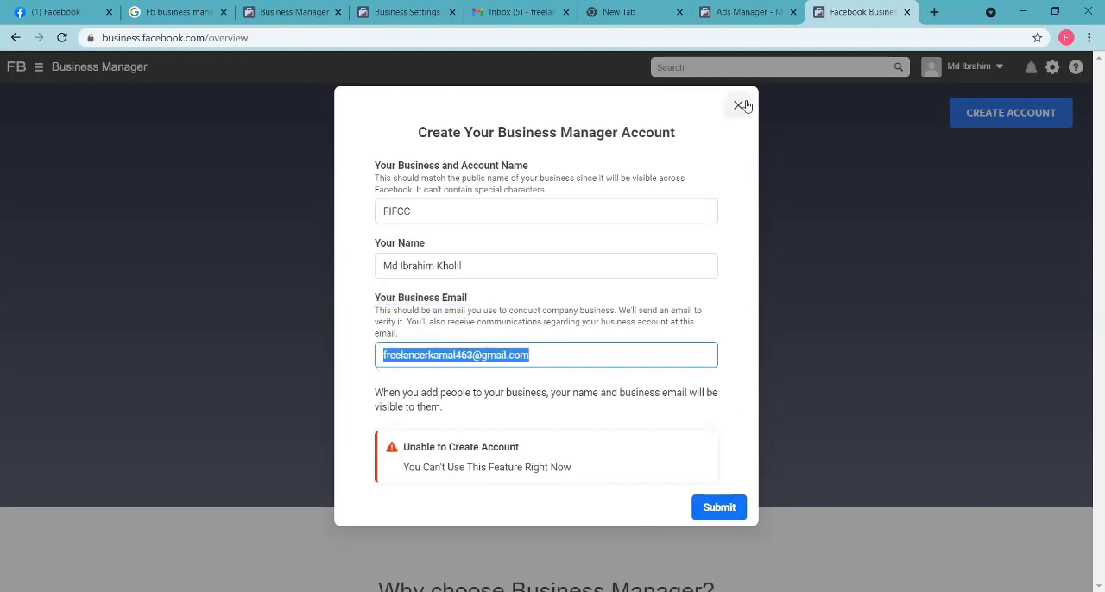
{"action": "left_click", "coordinate": [738, 106]}
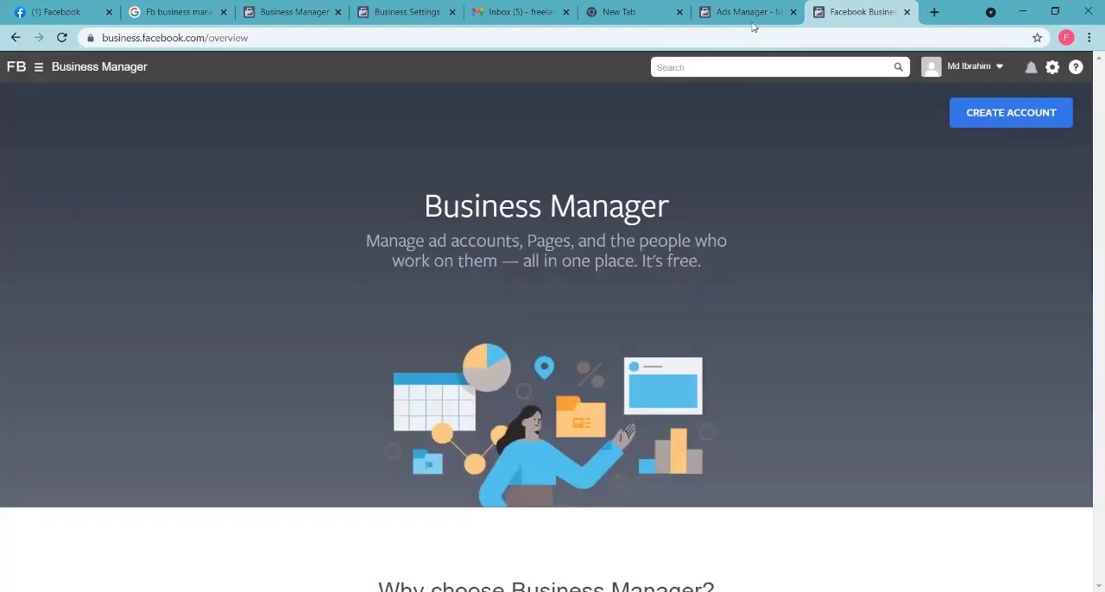
{"action": "left_click", "coordinate": [413, 12]}
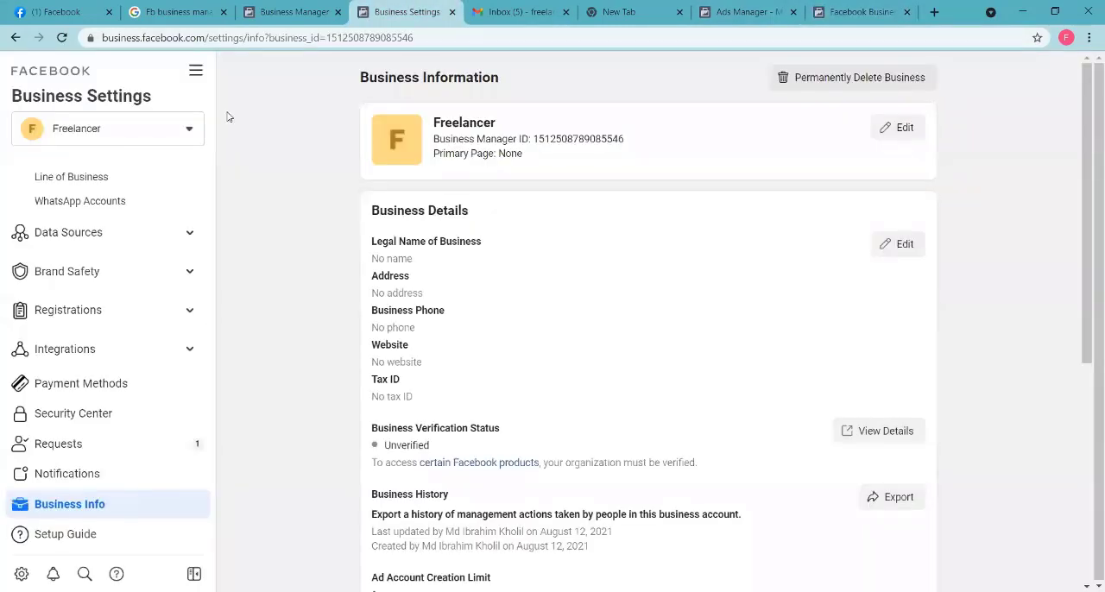
Step: Open Business Info in the Freelancer account's Business Settings from the Business Manager home page, and review the business details and options
{"action": "key", "text": "ctrl+shift+Tab"}
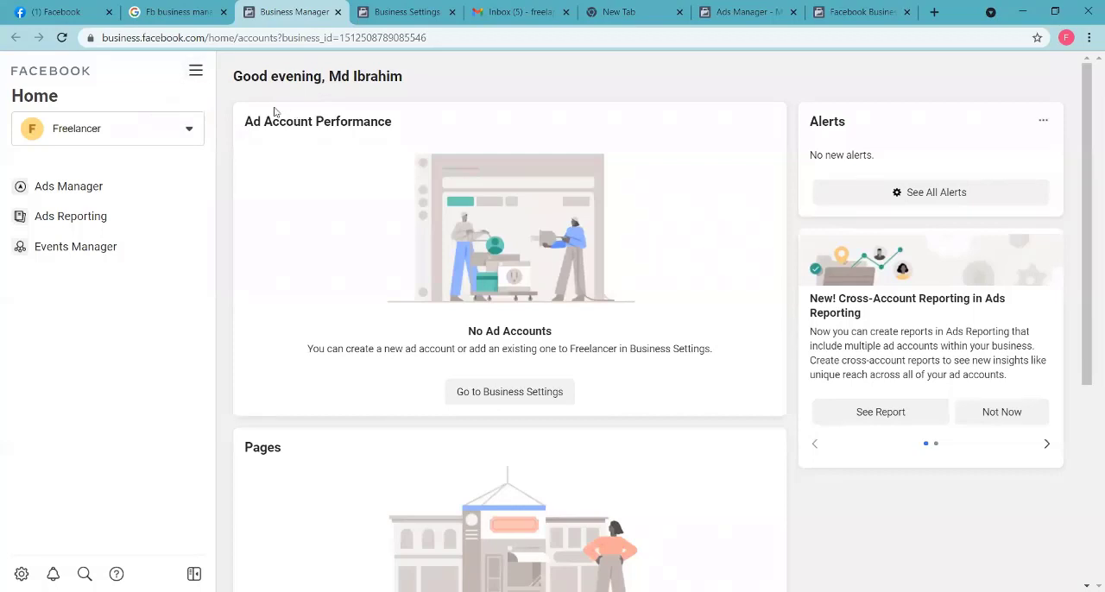
{"action": "left_click", "coordinate": [195, 71]}
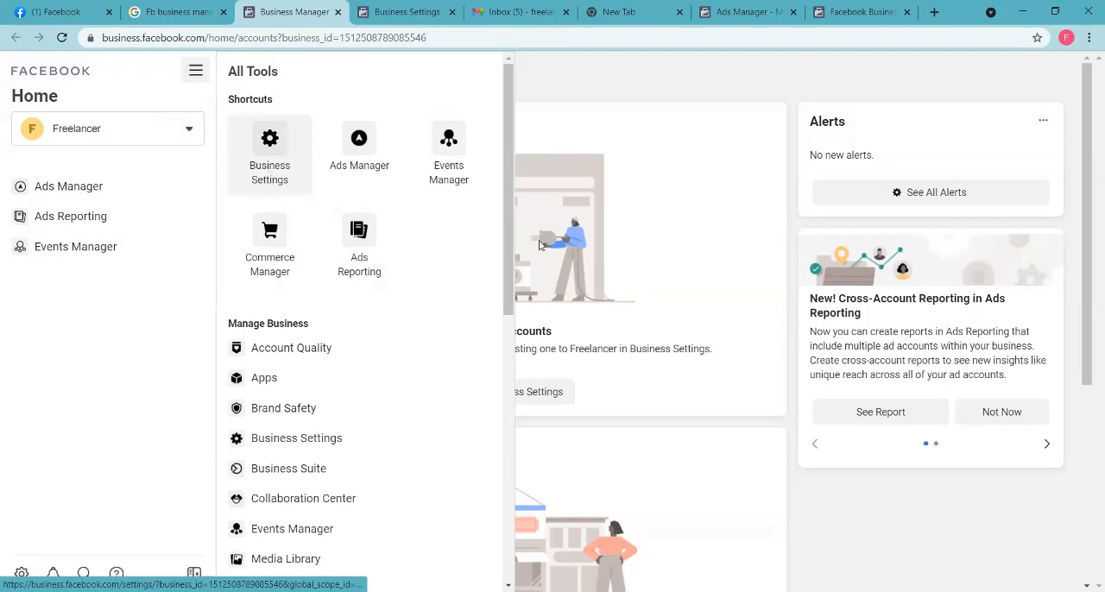
{"action": "left_click", "coordinate": [266, 170]}
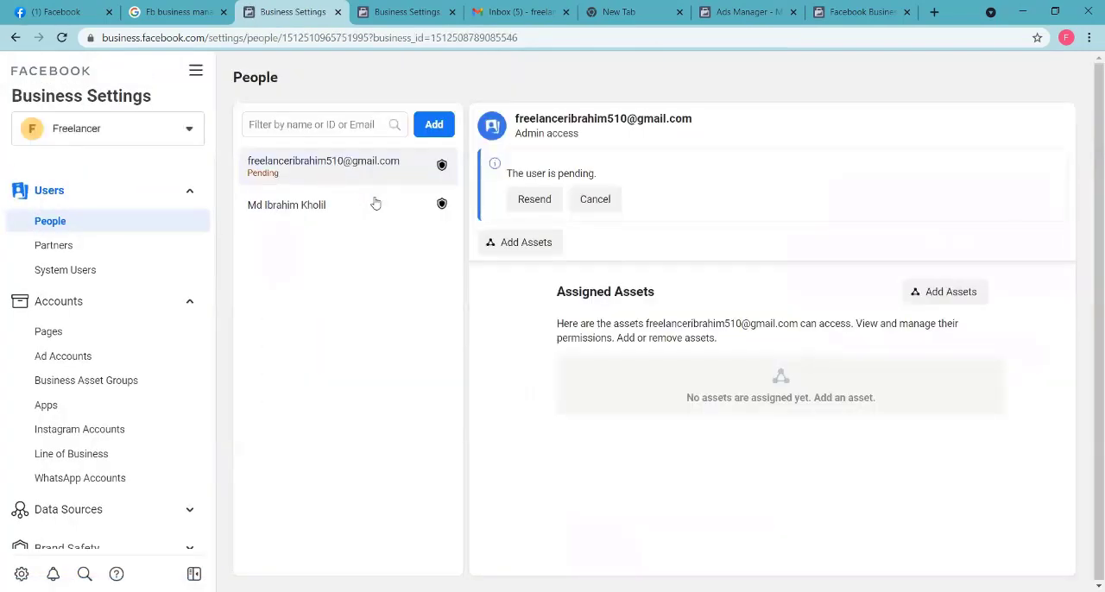
{"action": "scroll", "coordinate": [138, 357], "scroll_direction": "down", "scroll_amount": 3}
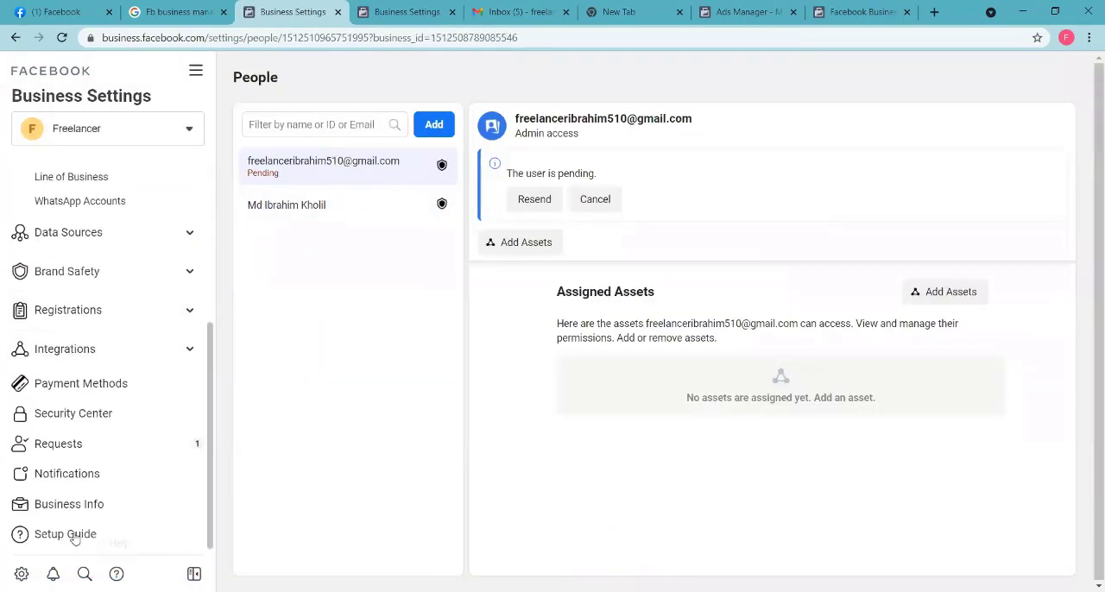
{"action": "left_click", "coordinate": [87, 511]}
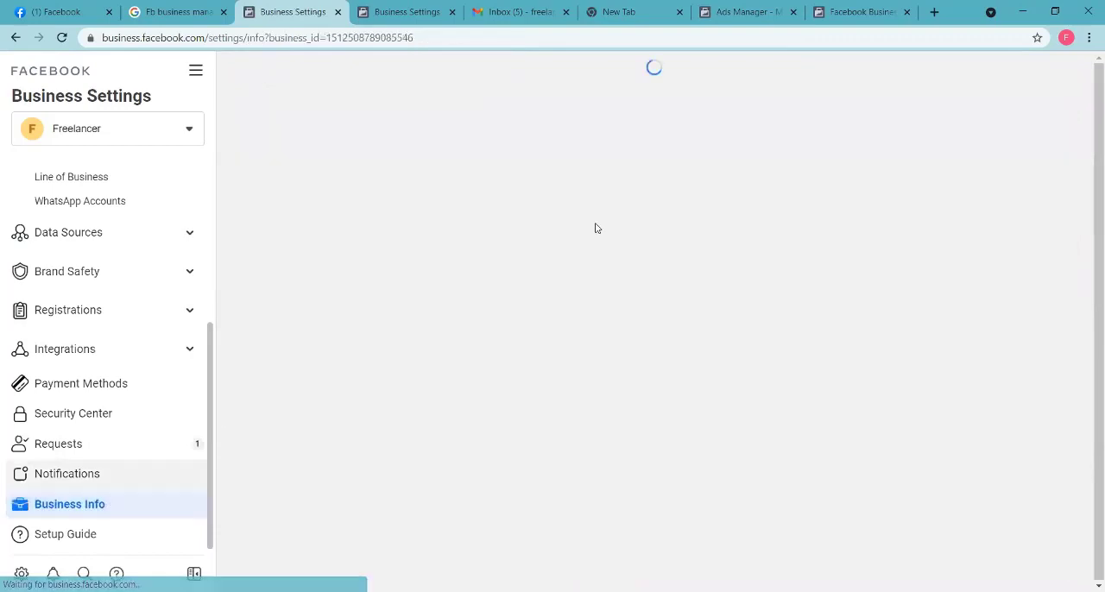
{"action": "scroll", "coordinate": [572, 400], "scroll_direction": "down", "scroll_amount": 5}
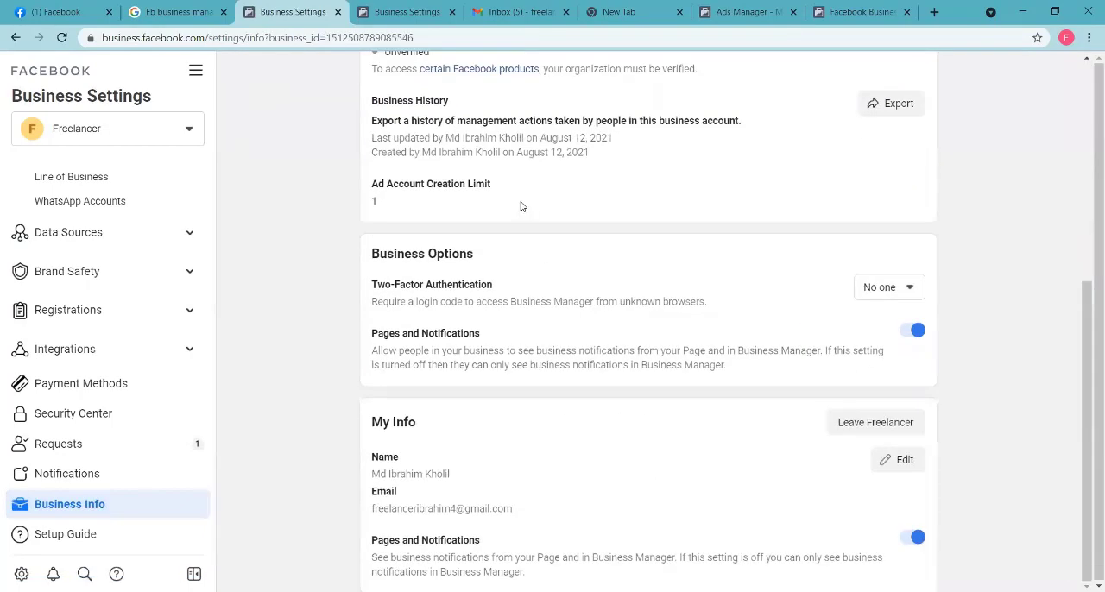
{"action": "scroll", "coordinate": [565, 339], "scroll_direction": "up", "scroll_amount": 5}
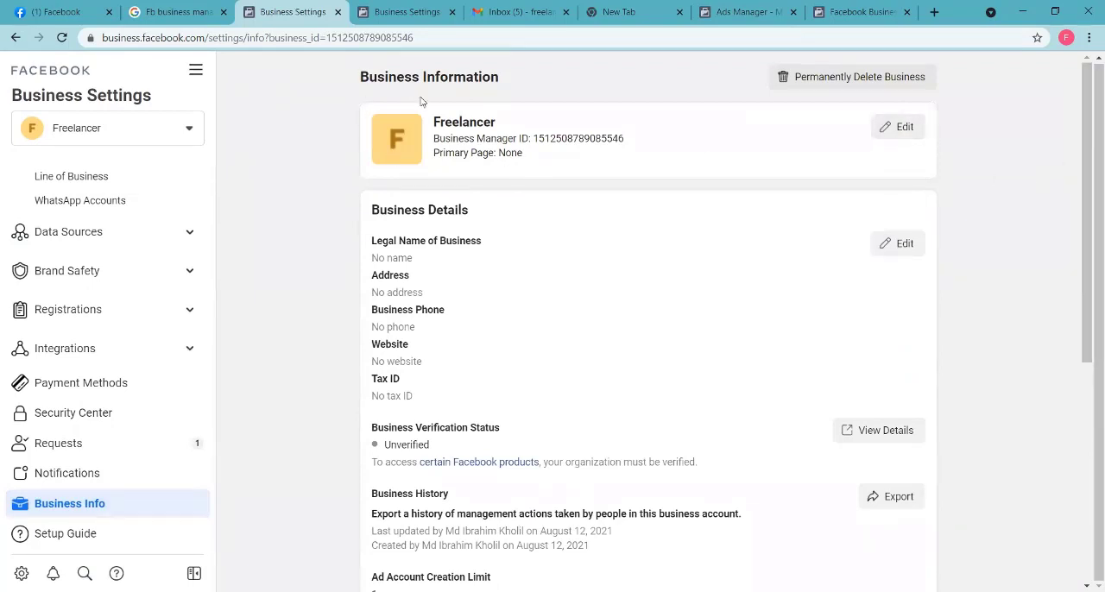
{"action": "scroll", "coordinate": [451, 455], "scroll_direction": "down", "scroll_amount": 5}
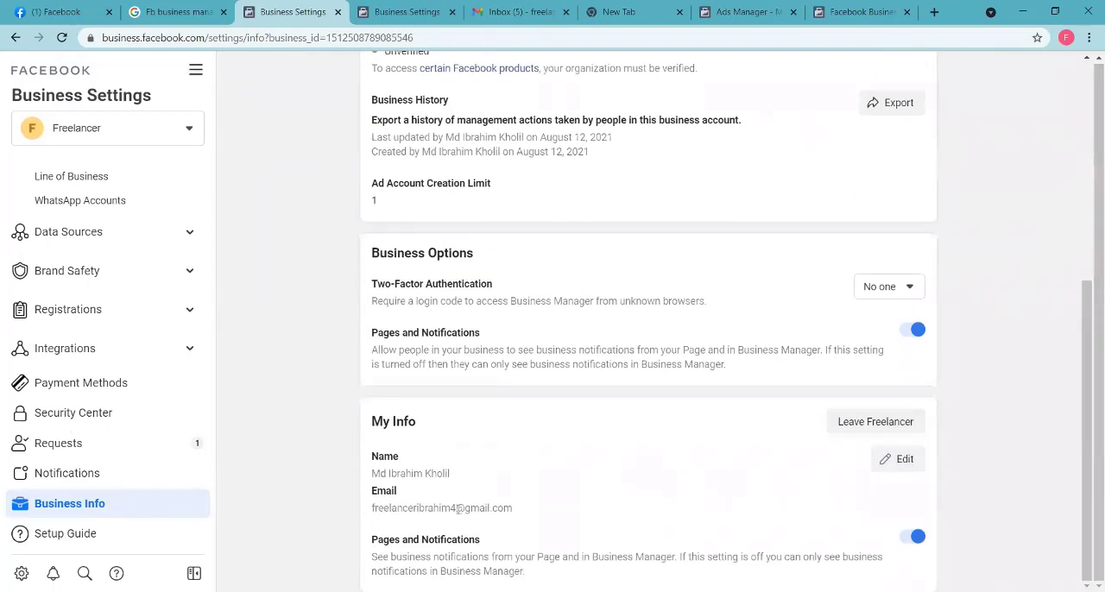
Step: Highlight the email address under My Info, and switch to Gmail to open the unread Facebook message about confirming the business email address
{"action": "triple_click", "coordinate": [458, 509]}
{"action": "left_click", "coordinate": [543, 510]}
{"action": "left_click_drag", "start_coordinate": [372, 508], "coordinate": [531, 511]}
{"action": "left_click", "coordinate": [531, 510]}
{"action": "left_click", "coordinate": [509, 11]}
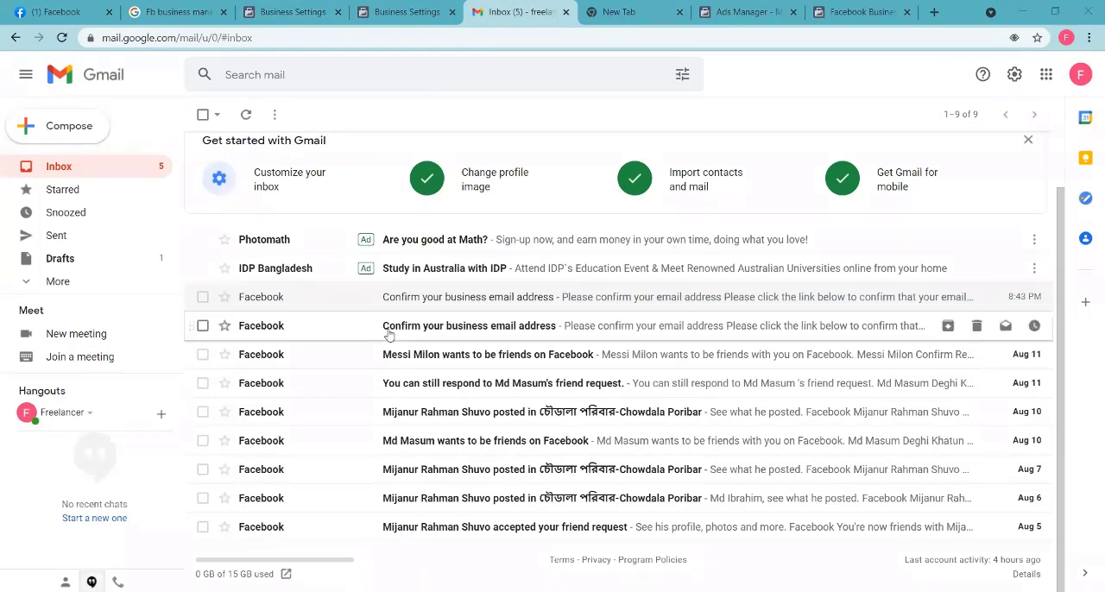
{"action": "left_click", "coordinate": [567, 329]}
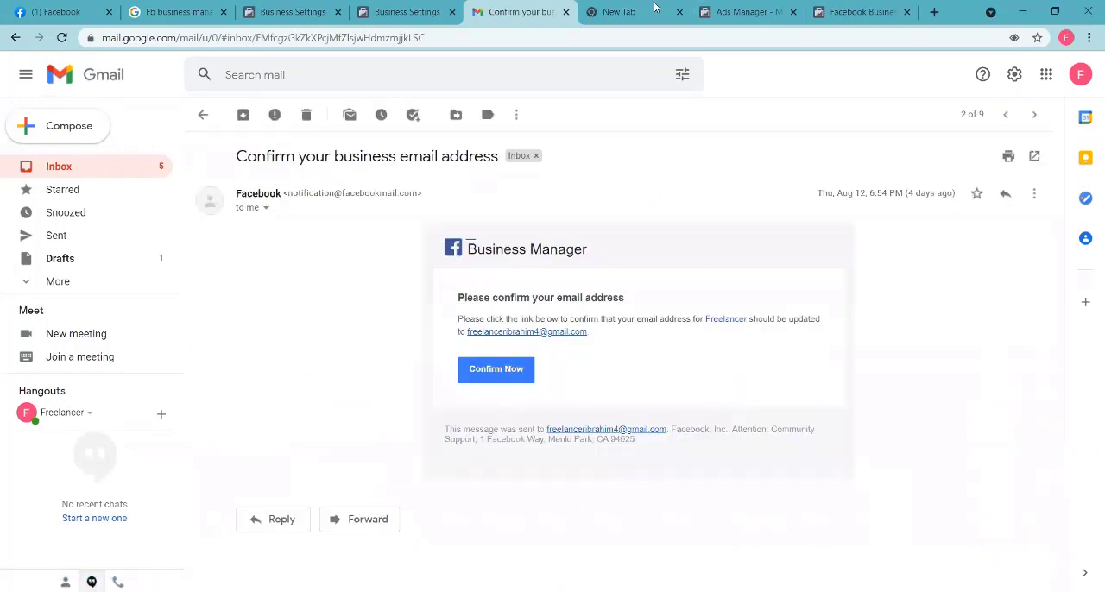
Step: Switch to Ads Manager, check the Campaigns page, and dismiss its search and filter suggestions
{"action": "left_click", "coordinate": [744, 13]}
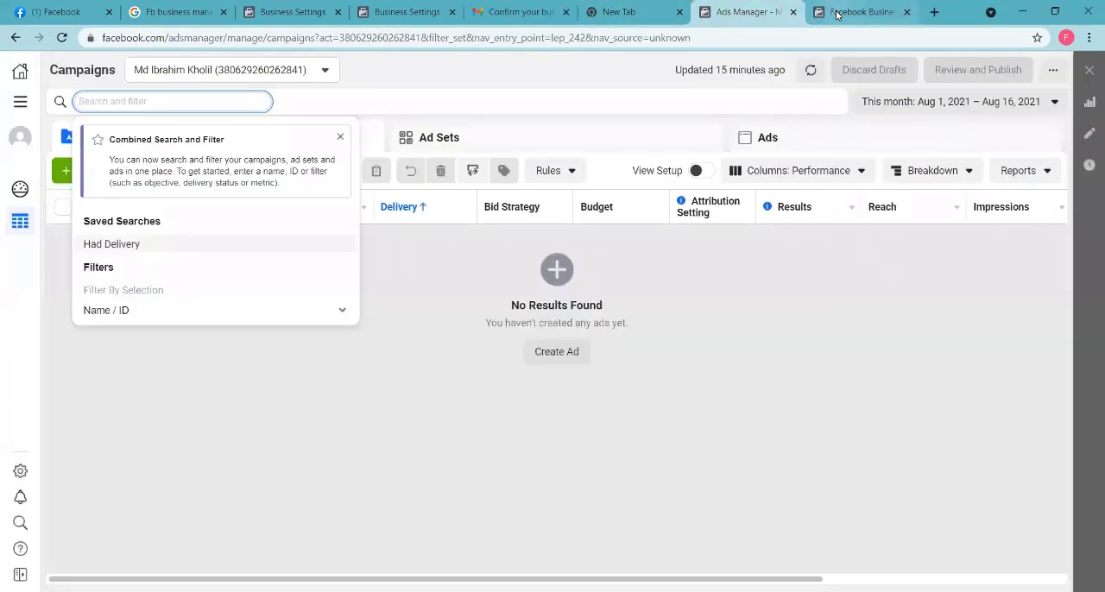
{"action": "left_click", "coordinate": [825, 14]}
{"action": "left_click", "coordinate": [747, 12]}
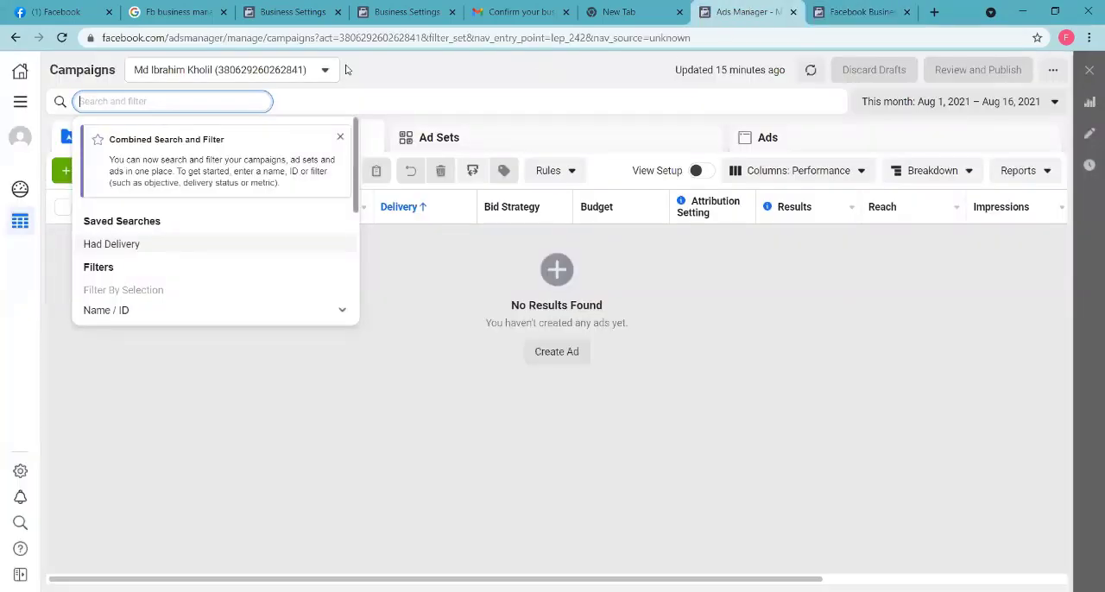
{"action": "left_click", "coordinate": [146, 191]}
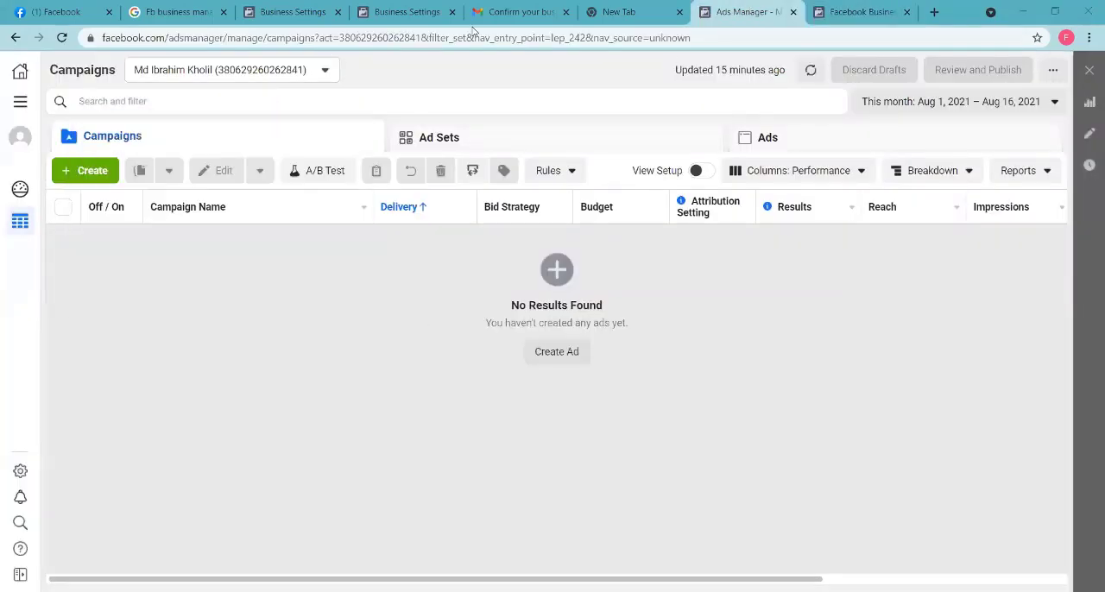
Step: Return to the Freelancer Business Settings and view the Pages and Ad Accounts sections under Accounts
{"action": "left_click", "coordinate": [293, 13]}
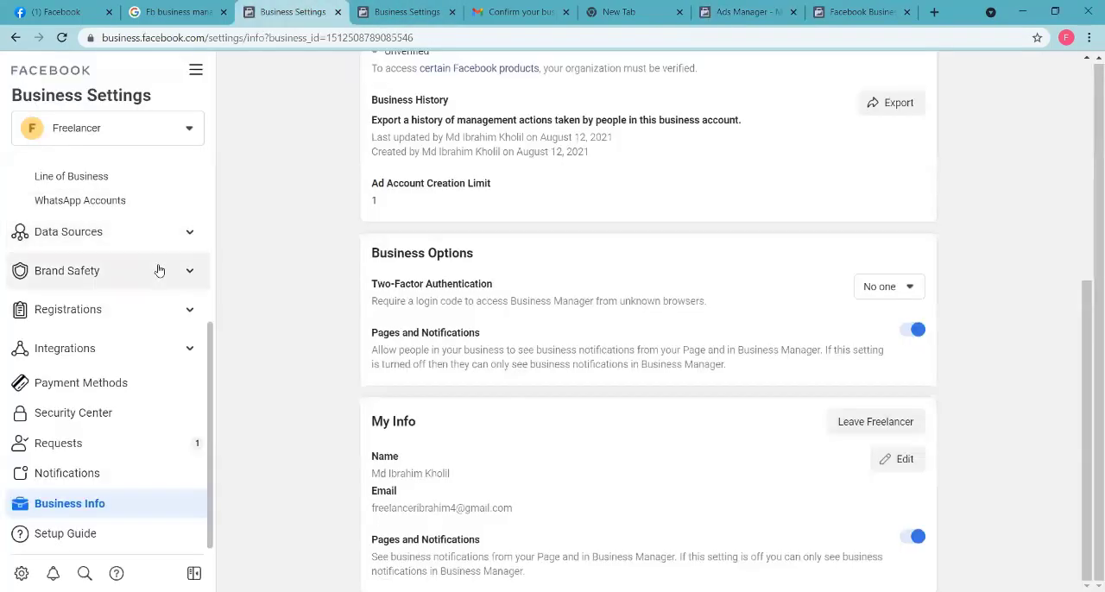
{"action": "scroll", "coordinate": [147, 263], "scroll_direction": "up", "scroll_amount": 3}
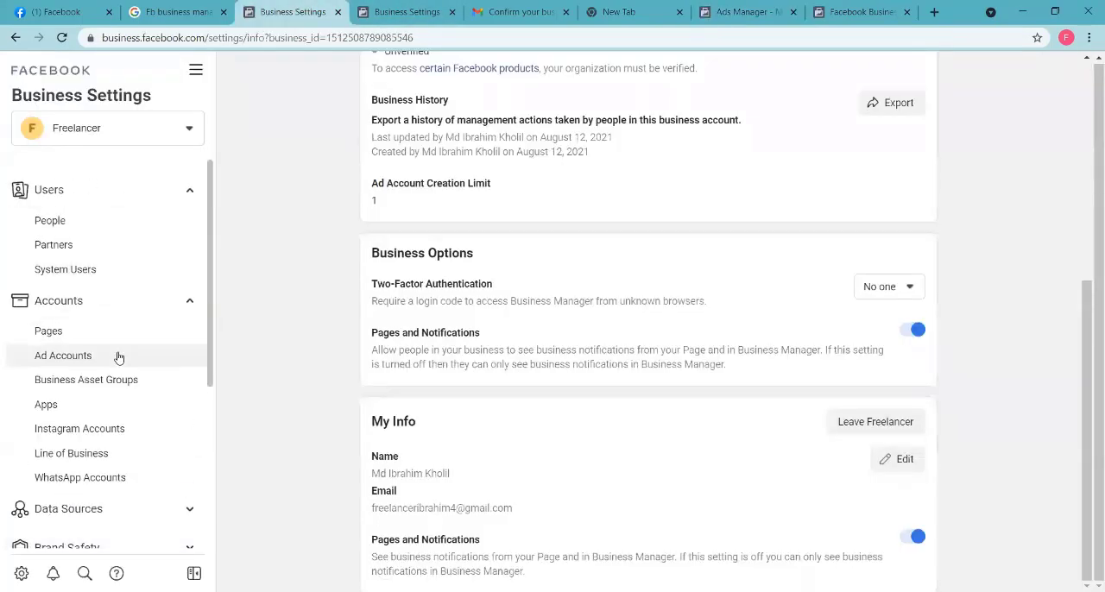
{"action": "left_click", "coordinate": [96, 336]}
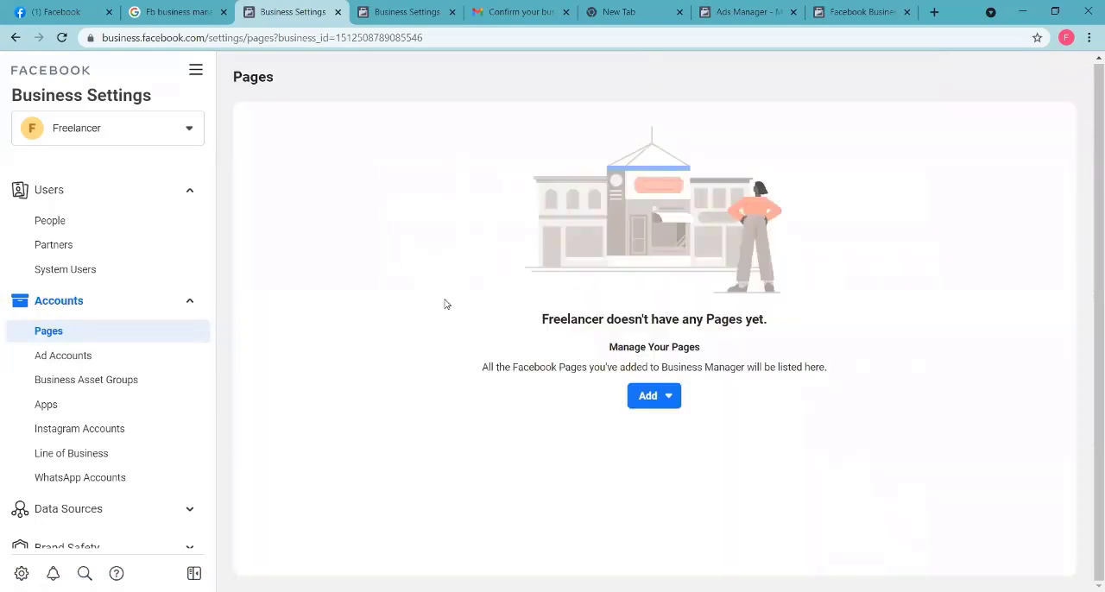
{"action": "left_click", "coordinate": [82, 359]}
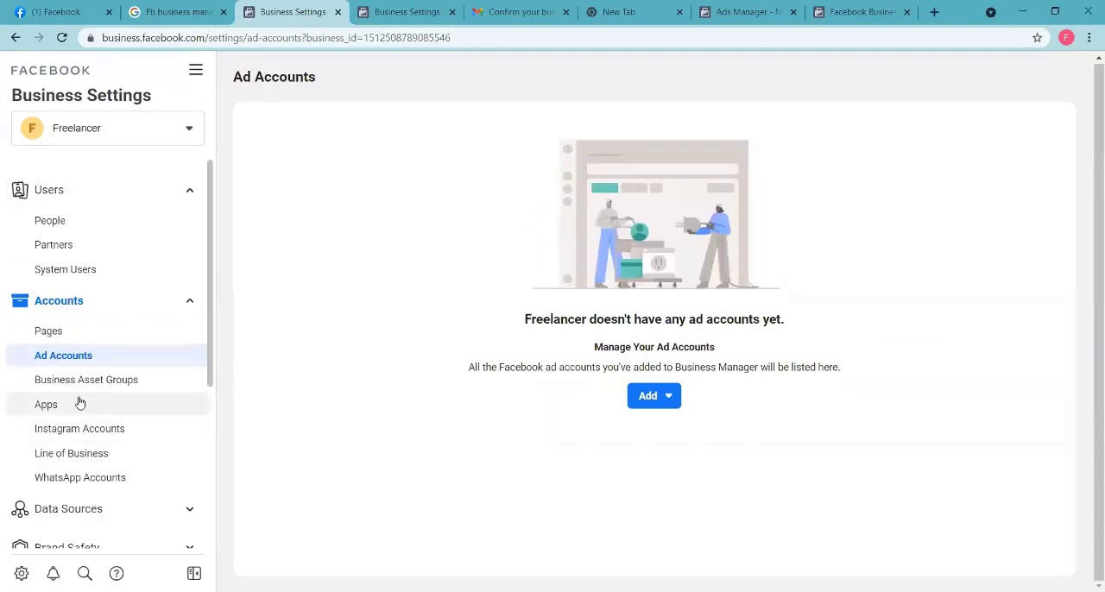
Step: Open the Instagram Accounts settings, review the dialog for adding an Instagram account, and close it without connecting one
{"action": "left_click", "coordinate": [101, 432]}
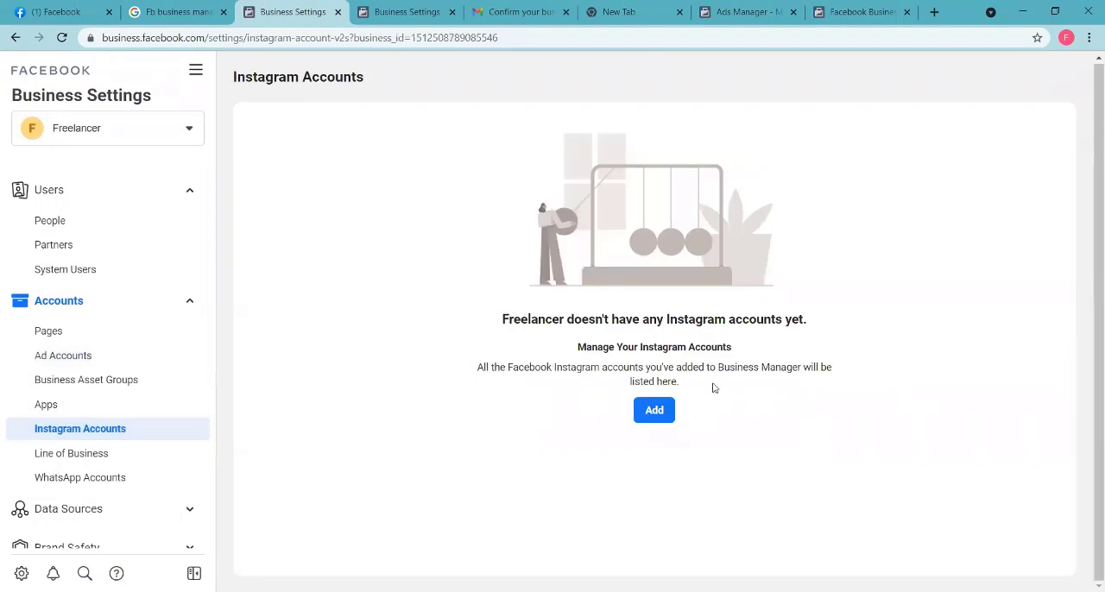
{"action": "left_click", "coordinate": [654, 409]}
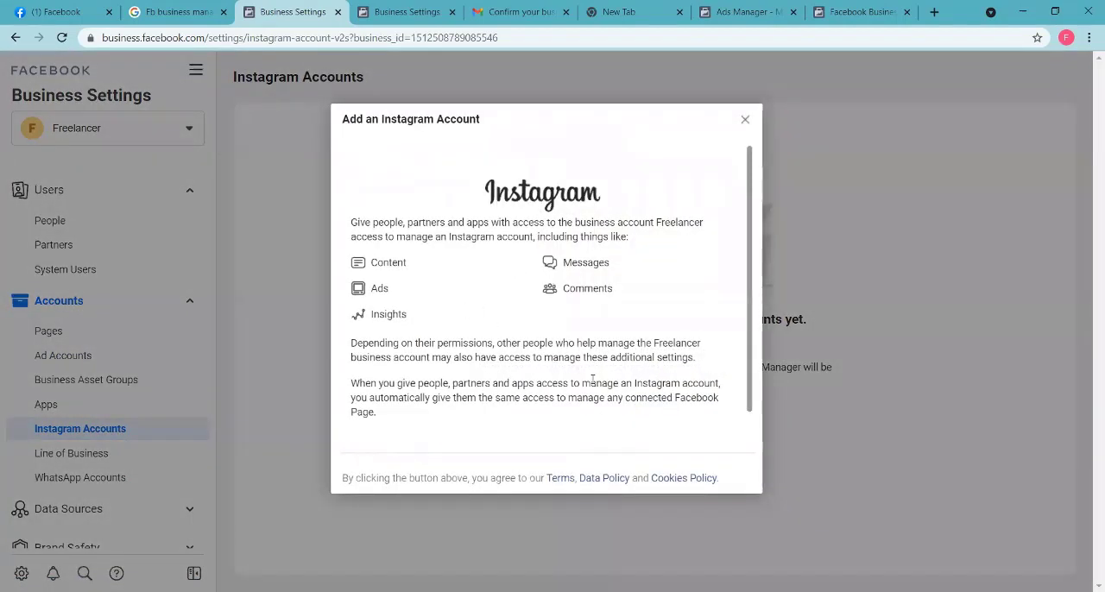
{"action": "scroll", "coordinate": [479, 300], "scroll_direction": "down", "scroll_amount": 1}
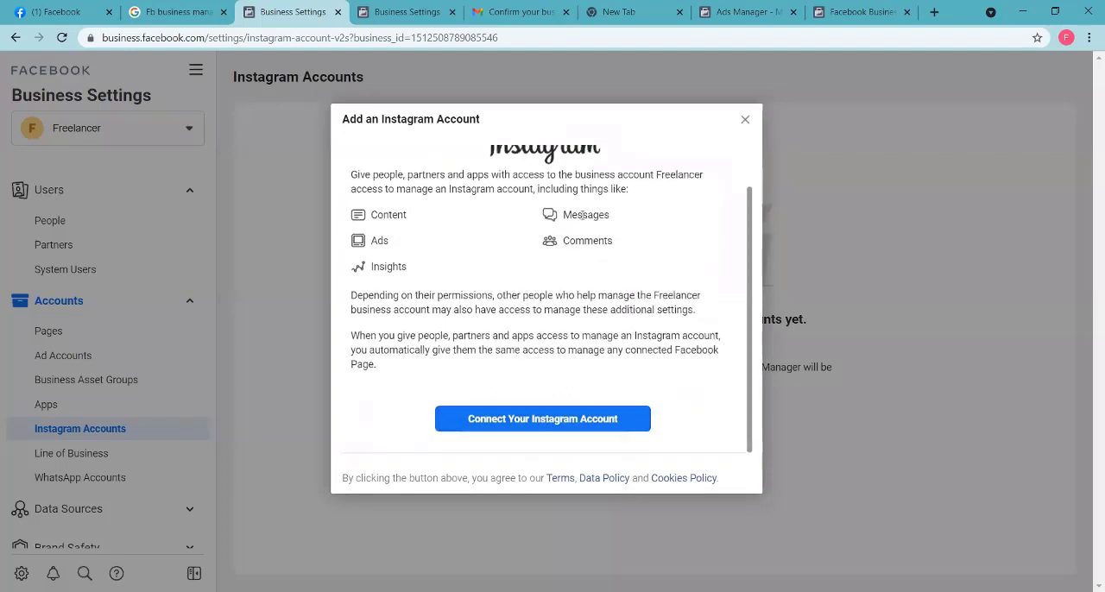
{"action": "scroll", "coordinate": [534, 373], "scroll_direction": "up", "scroll_amount": 1}
{"action": "scroll", "coordinate": [537, 380], "scroll_direction": "down", "scroll_amount": 1}
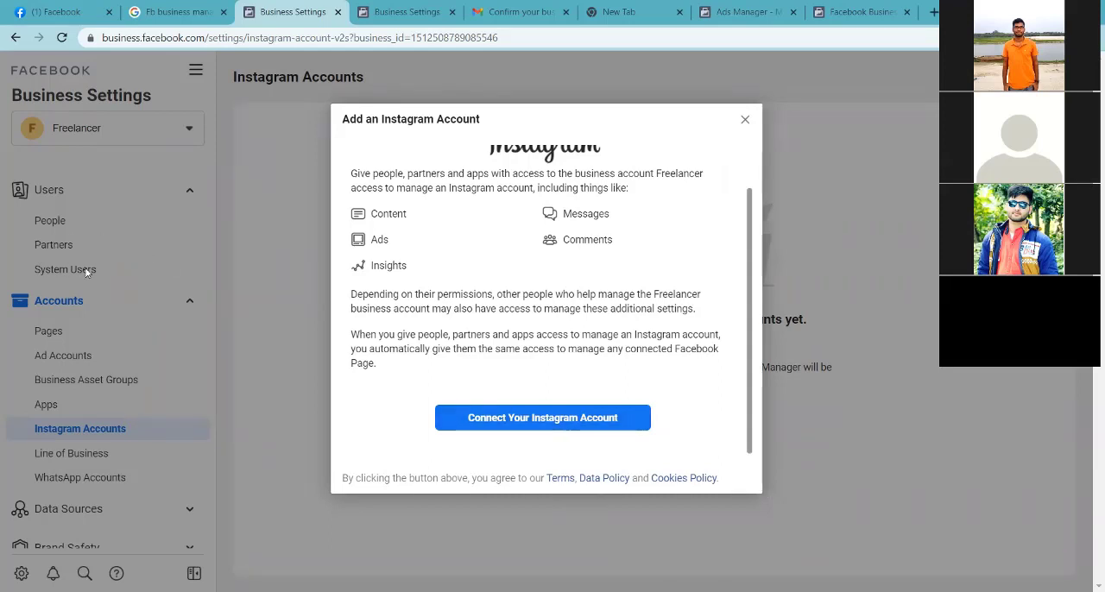
{"action": "scroll", "coordinate": [518, 311], "scroll_direction": "up", "scroll_amount": 1}
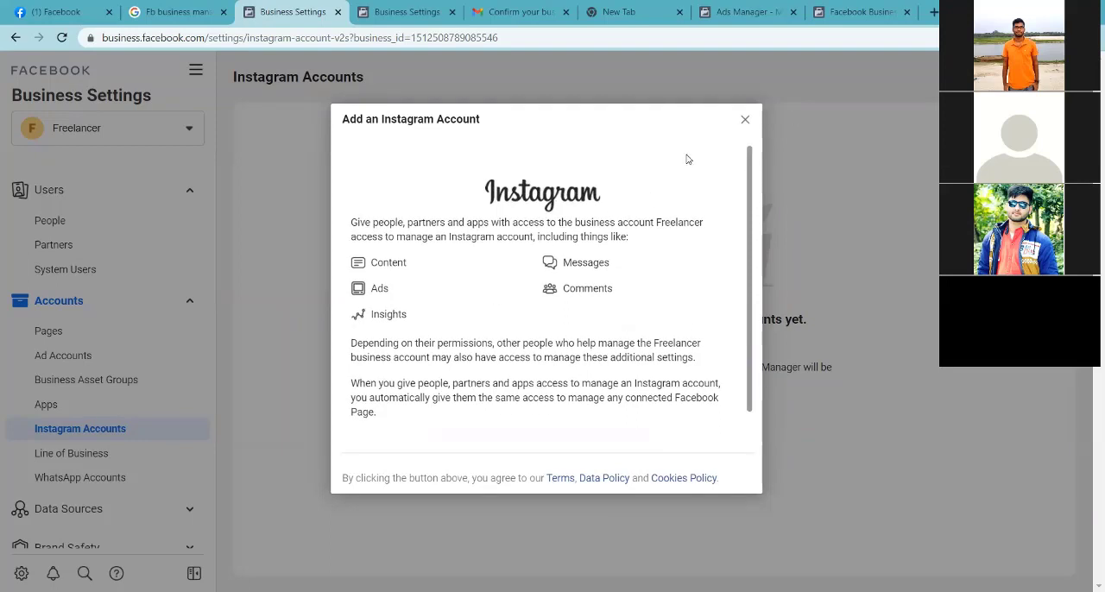
{"action": "left_click", "coordinate": [745, 122]}
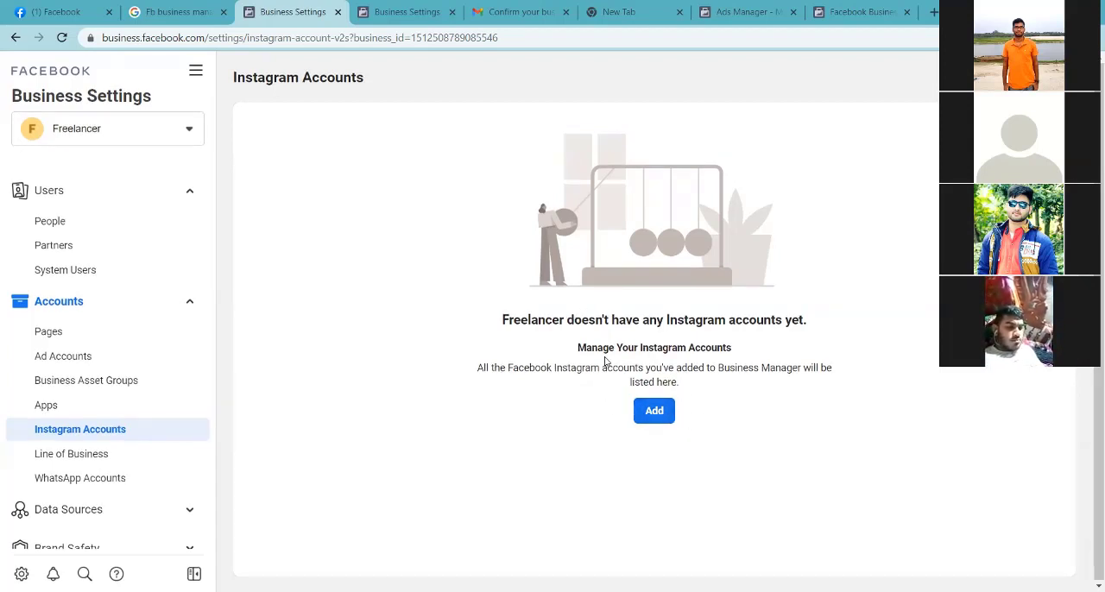
{"action": "scroll", "coordinate": [86, 424], "scroll_direction": "down", "scroll_amount": 3}
{"action": "scroll", "coordinate": [35, 311], "scroll_direction": "up", "scroll_amount": 3}
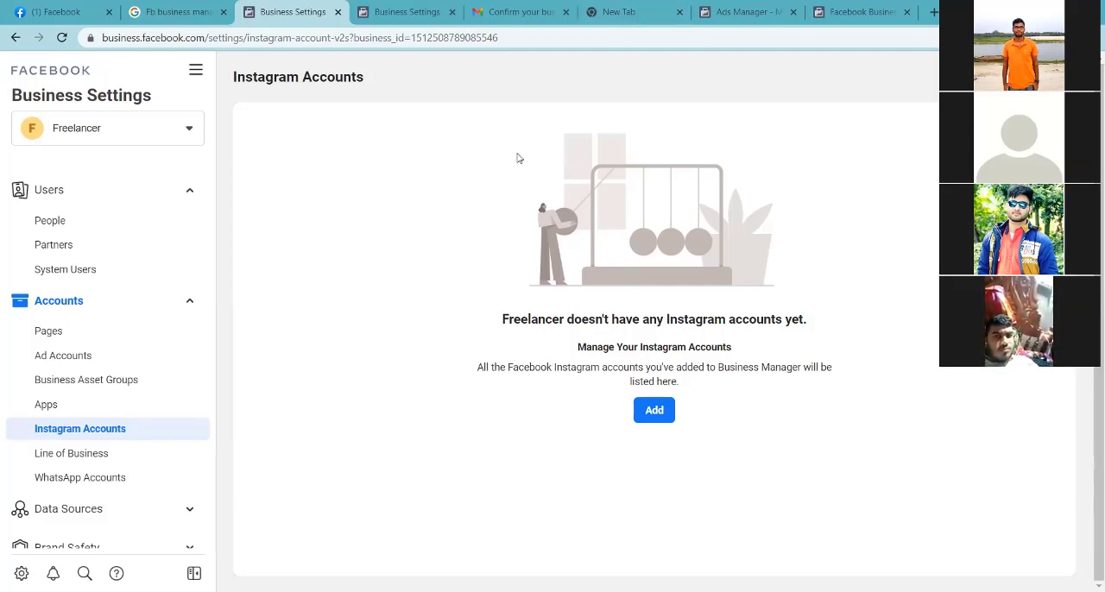
{"action": "scroll", "coordinate": [129, 395], "scroll_direction": "down", "scroll_amount": 3}
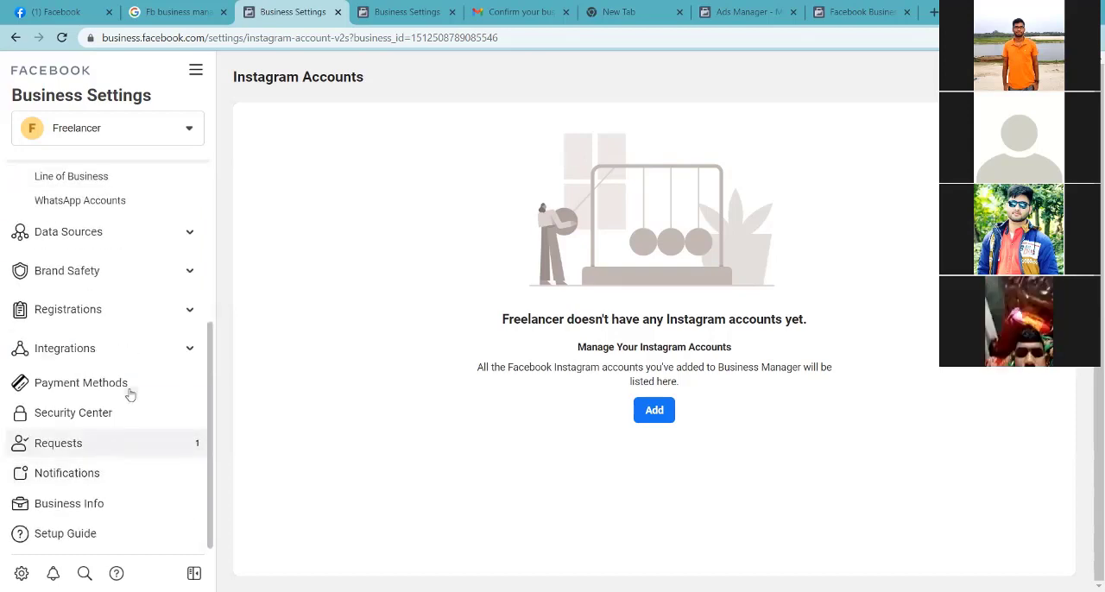
{"action": "scroll", "coordinate": [108, 382], "scroll_direction": "up", "scroll_amount": 3}
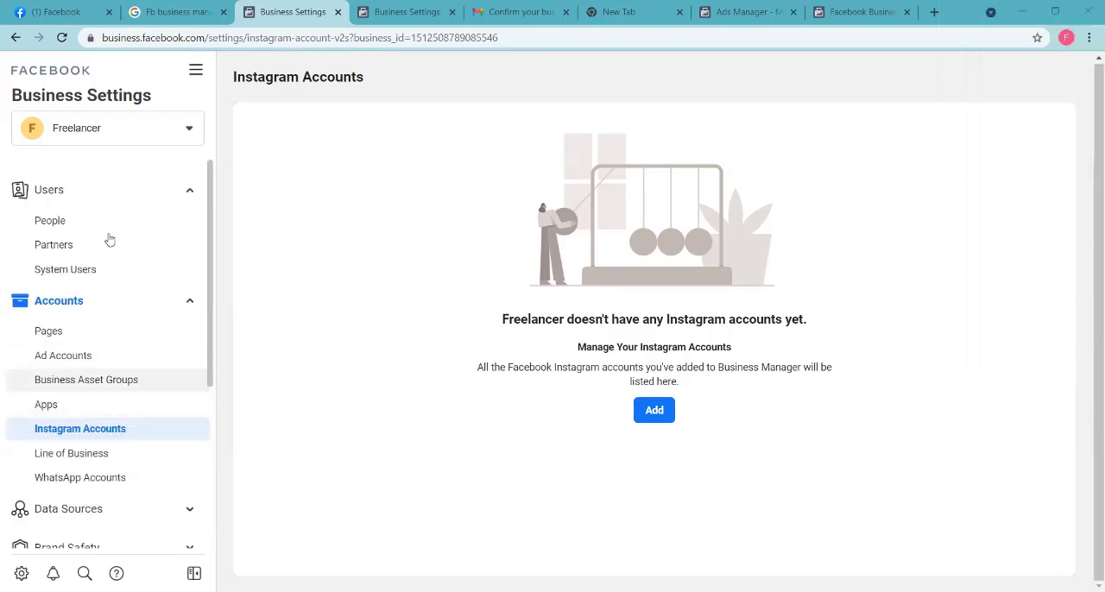
{"action": "scroll", "coordinate": [135, 348], "scroll_direction": "down", "scroll_amount": 3}
{"action": "scroll", "coordinate": [163, 254], "scroll_direction": "up", "scroll_amount": 3}
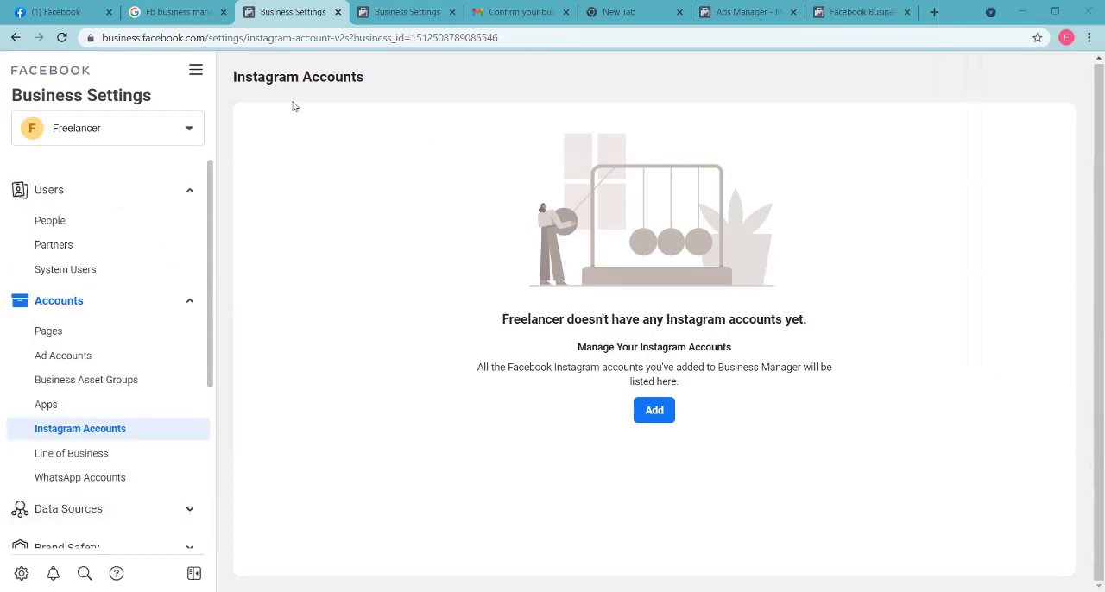
{"action": "left_click", "coordinate": [165, 134]}
{"action": "left_click", "coordinate": [165, 135]}
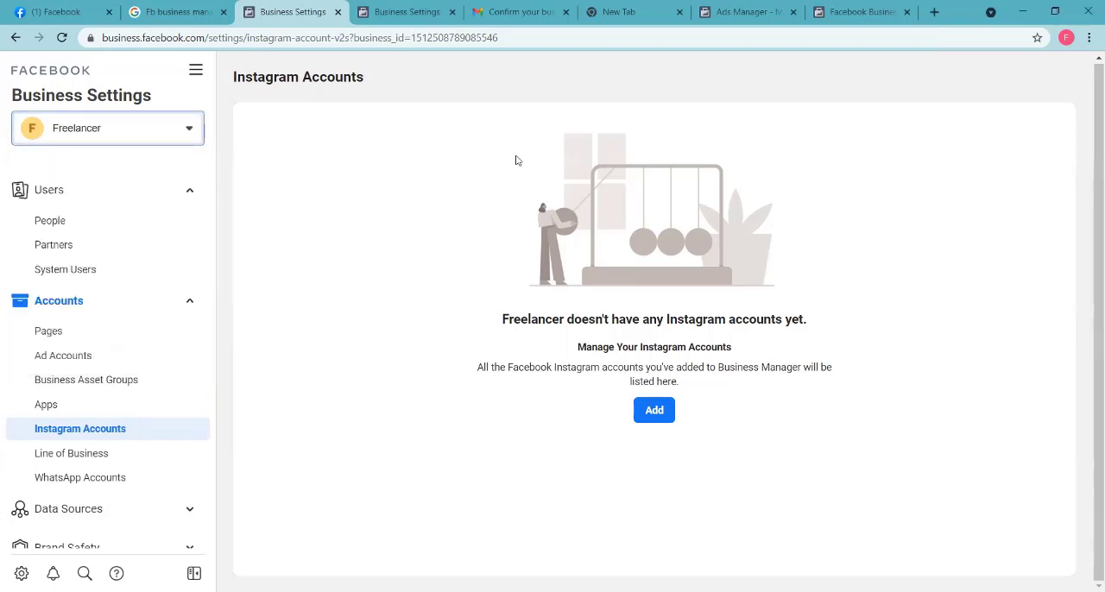
Step: Check the Campaigns page in Ads Manager again, and open the Business Manager overview page
{"action": "left_click", "coordinate": [747, 11]}
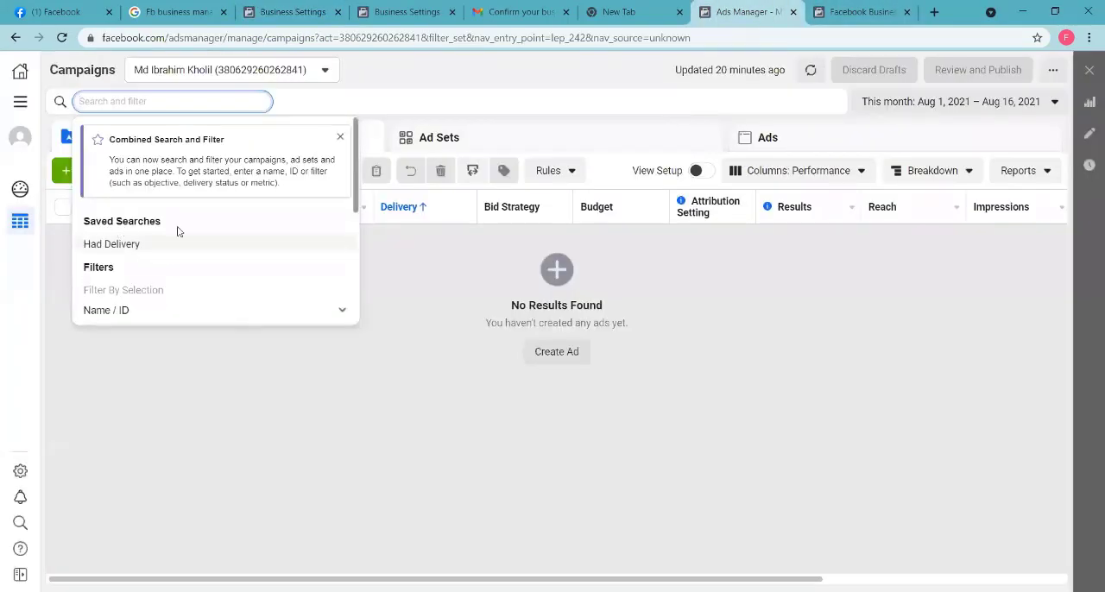
{"action": "left_click", "coordinate": [407, 288]}
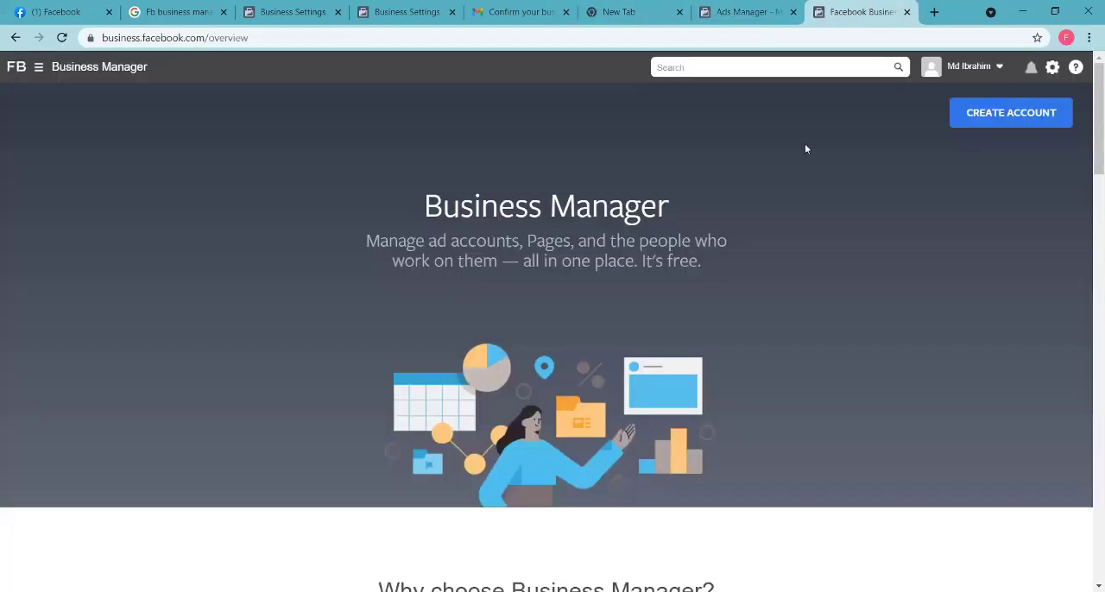
{"action": "left_click", "coordinate": [859, 11]}
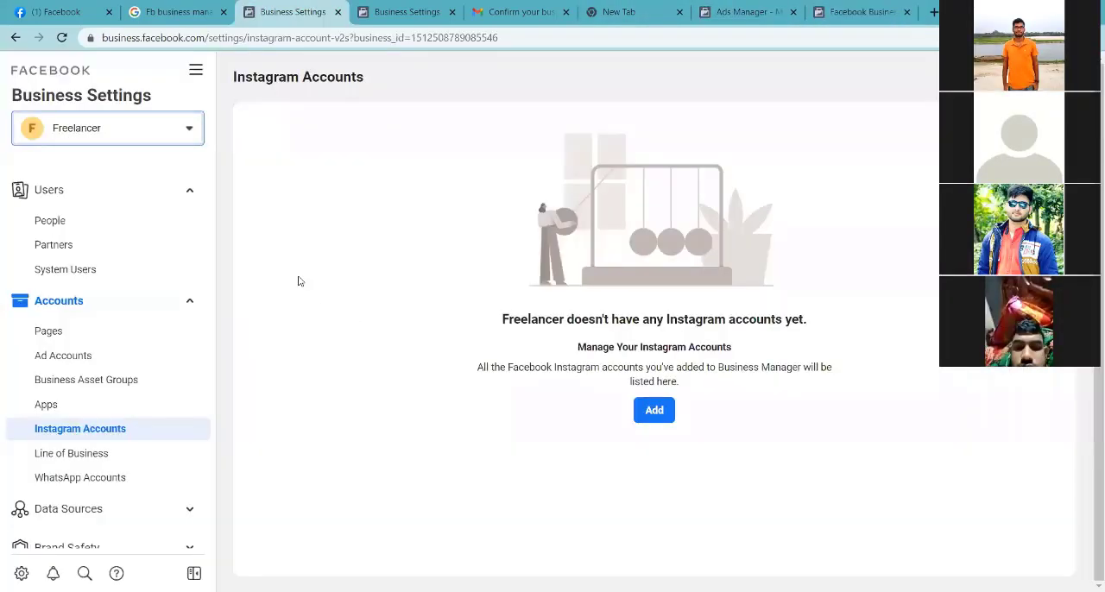
Step: View the account list in the Freelancer Business Settings, close it, and switch to the Facebook home page
{"action": "left_click", "coordinate": [292, 11]}
{"action": "left_click", "coordinate": [157, 129]}
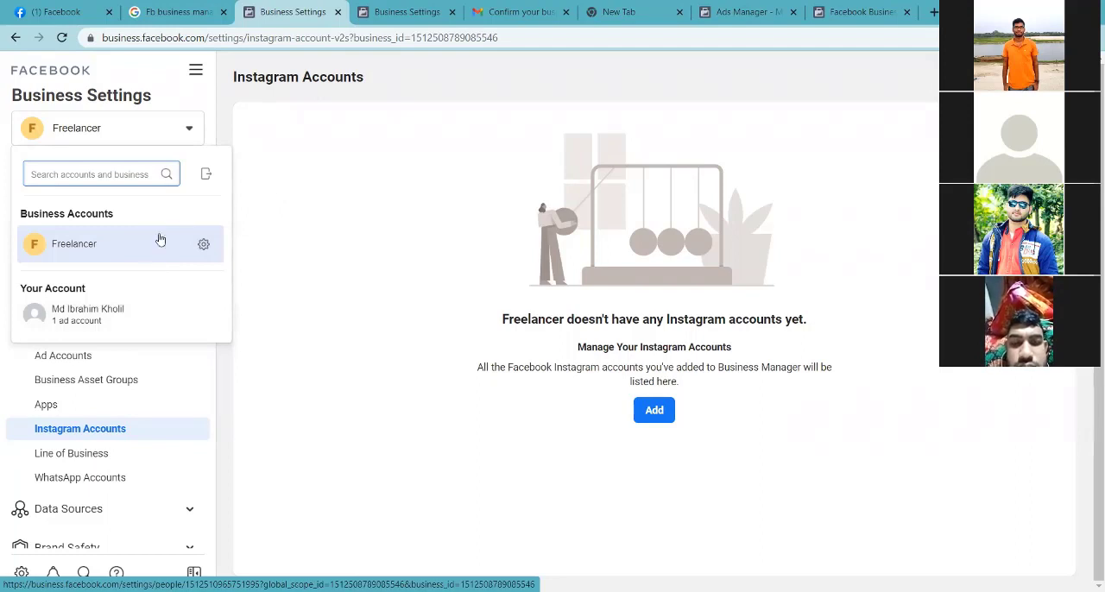
{"action": "left_click", "coordinate": [343, 223]}
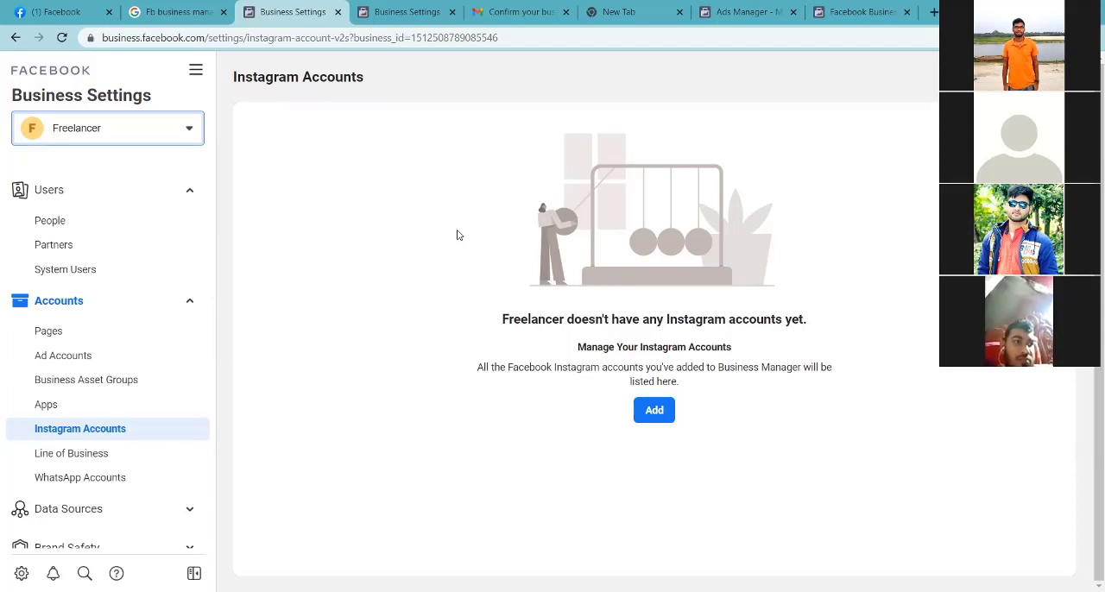
{"action": "left_click", "coordinate": [78, 14]}
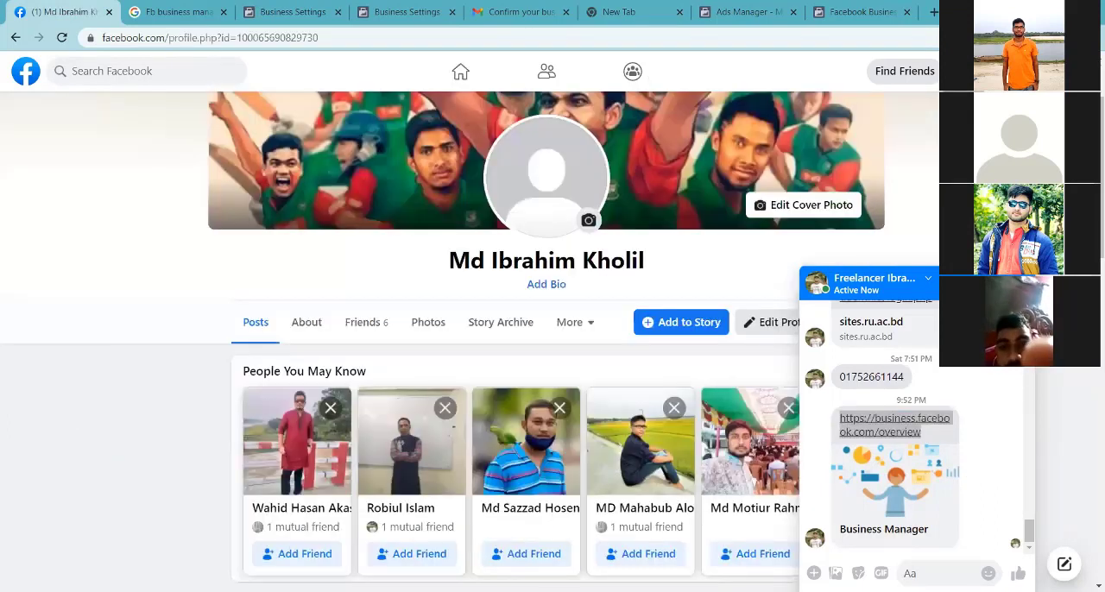
Step: Check the main menu and account menu on the personal profile, and expand the full shortcut list on the home page
{"action": "left_click", "coordinate": [963, 70]}
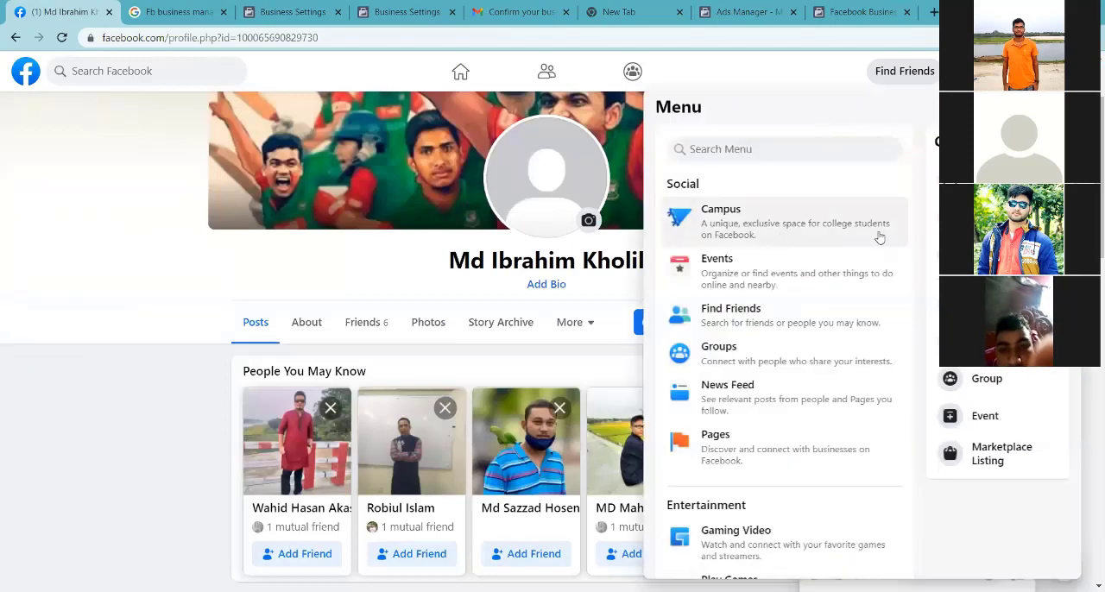
{"action": "left_click", "coordinate": [1067, 71]}
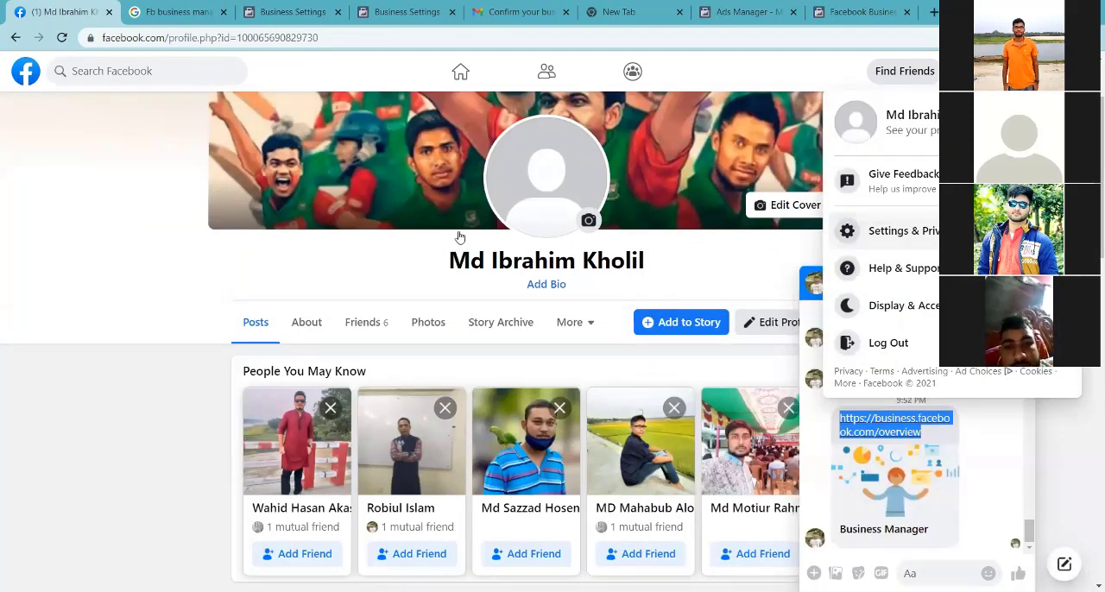
{"action": "left_click", "coordinate": [156, 248]}
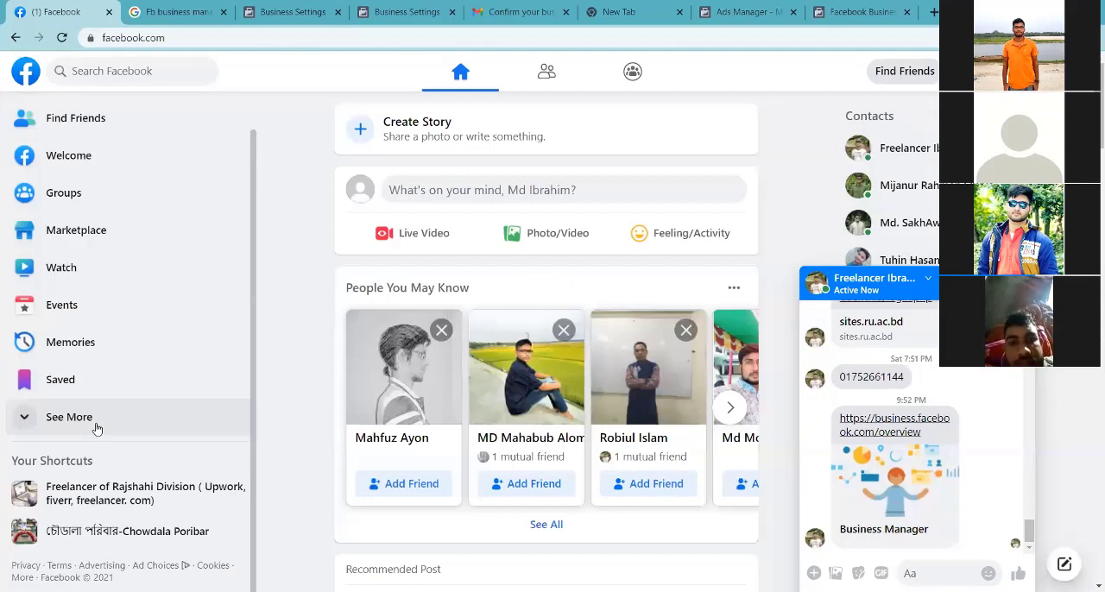
{"action": "left_click", "coordinate": [97, 425]}
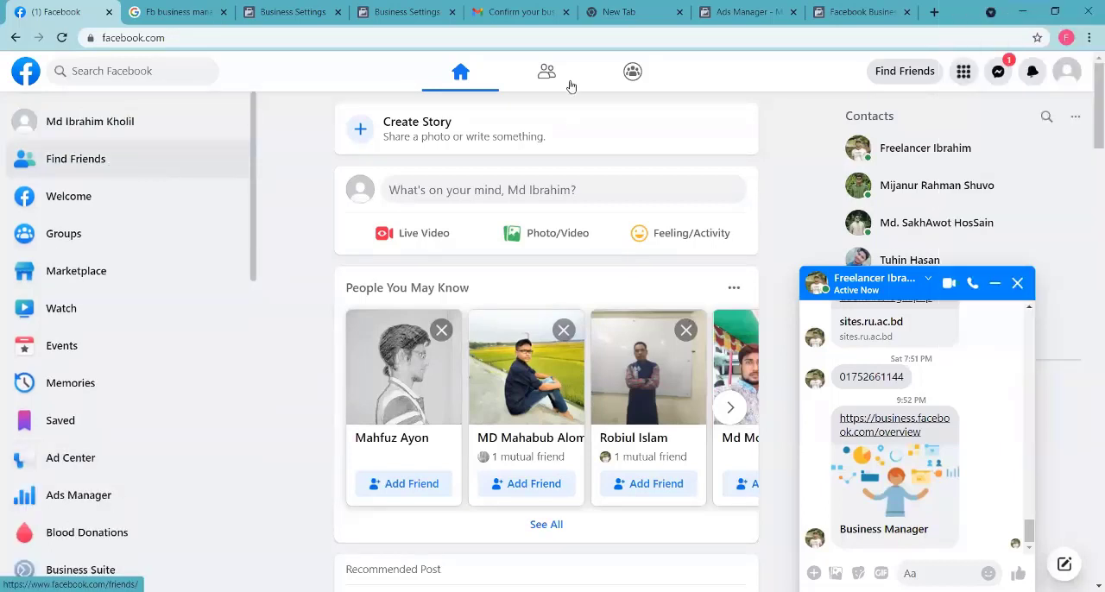
Step: Open the FIFCC helpline page from the recent searches and look through its page options and content
{"action": "left_click", "coordinate": [129, 71]}
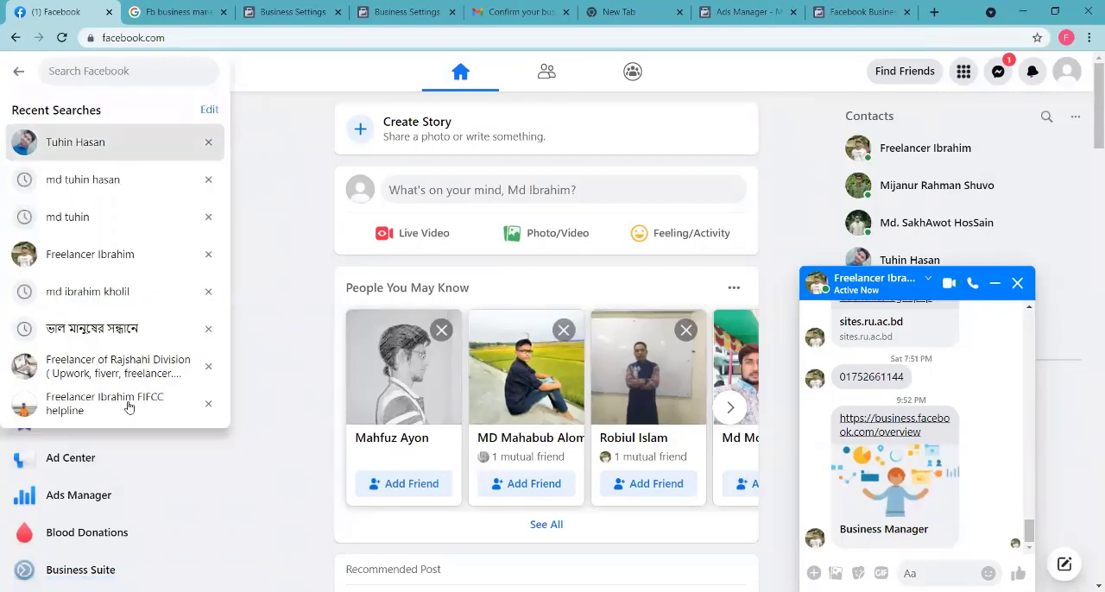
{"action": "key", "text": "Return"}
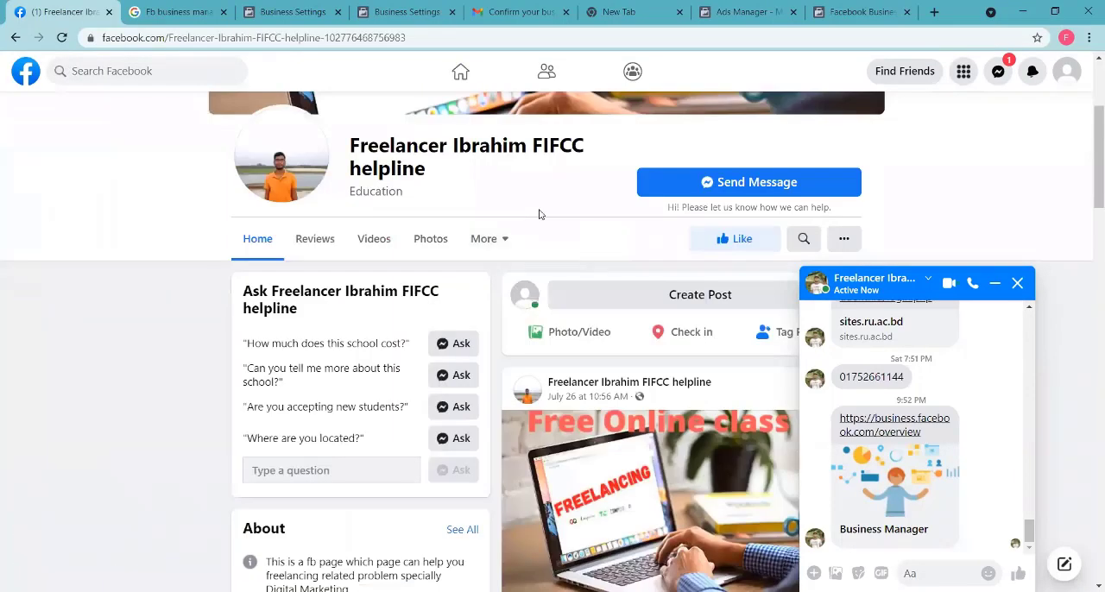
{"action": "scroll", "coordinate": [1087, 125], "scroll_direction": "down", "scroll_amount": 3}
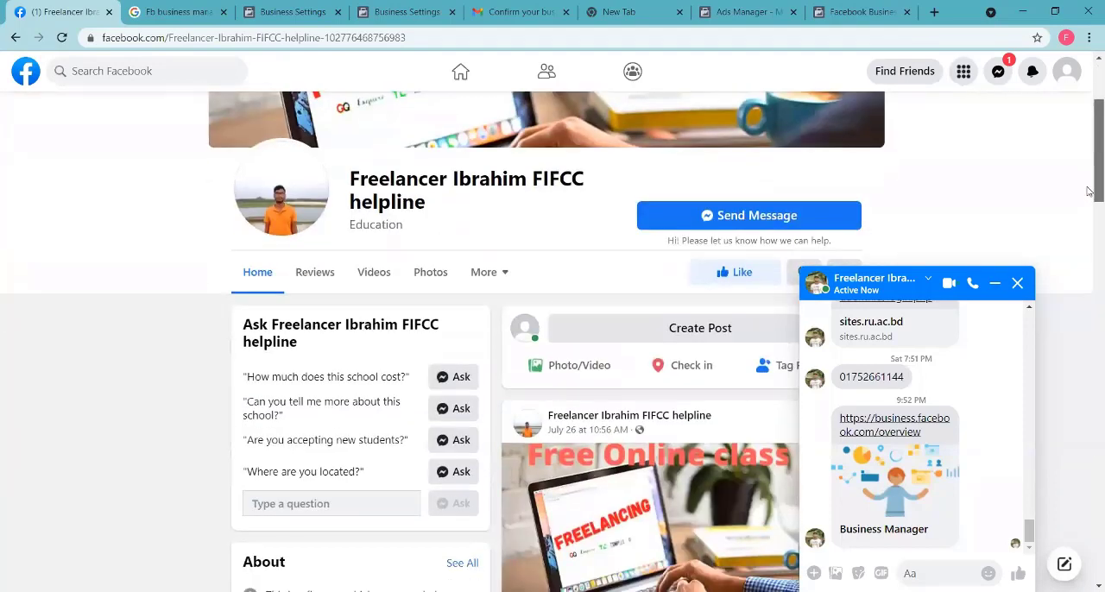
{"action": "left_click", "coordinate": [841, 199]}
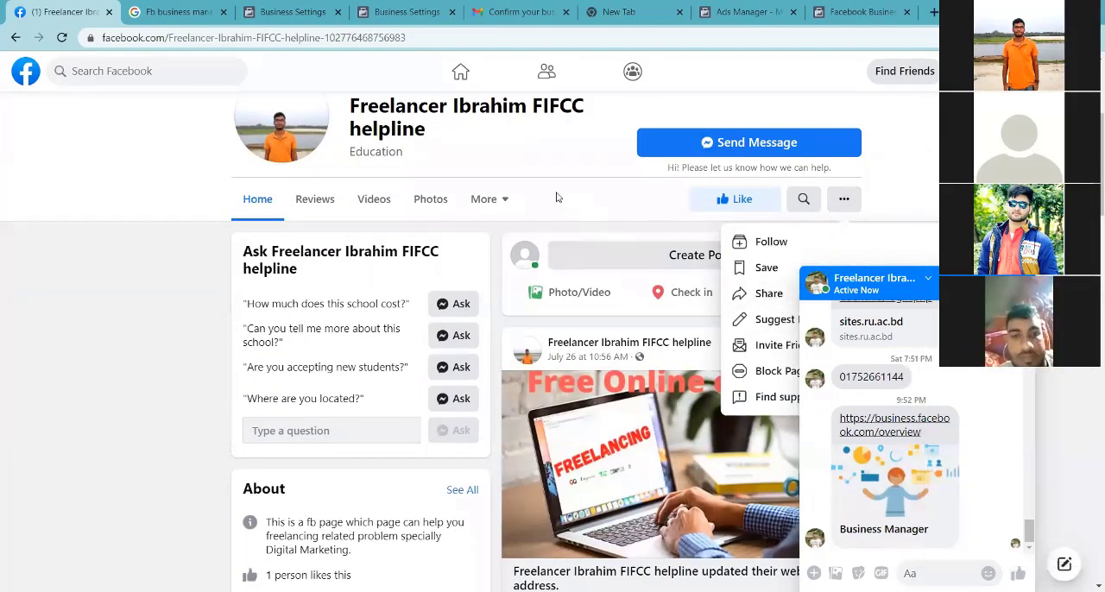
{"action": "left_click", "coordinate": [483, 200]}
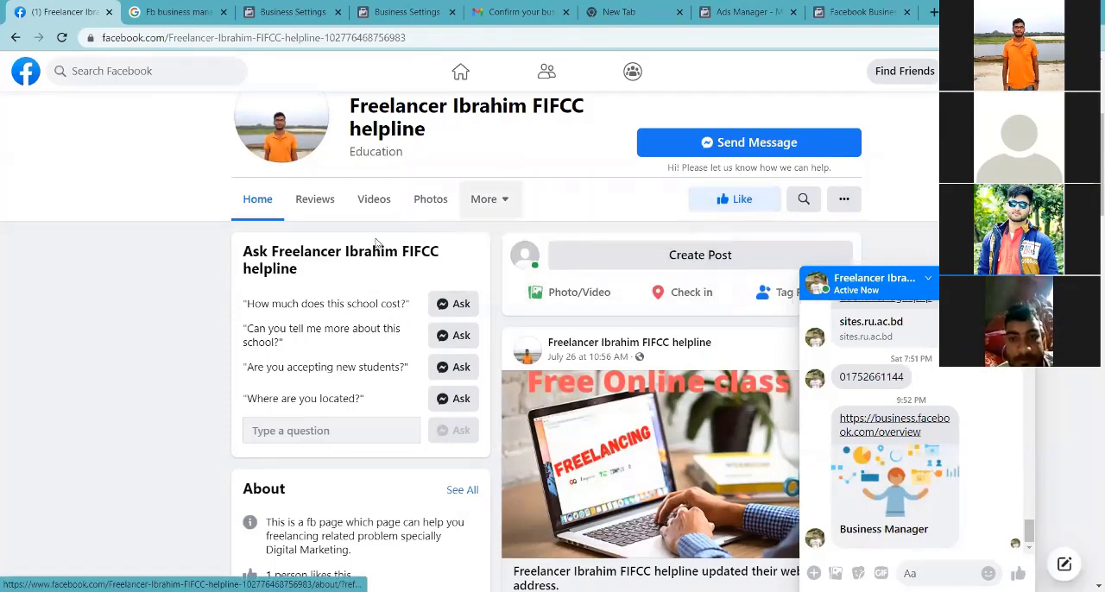
{"action": "scroll", "coordinate": [352, 254], "scroll_direction": "down", "scroll_amount": 8}
{"action": "scroll", "coordinate": [363, 362], "scroll_direction": "up", "scroll_amount": 5}
{"action": "scroll", "coordinate": [903, 166], "scroll_direction": "up", "scroll_amount": 4}
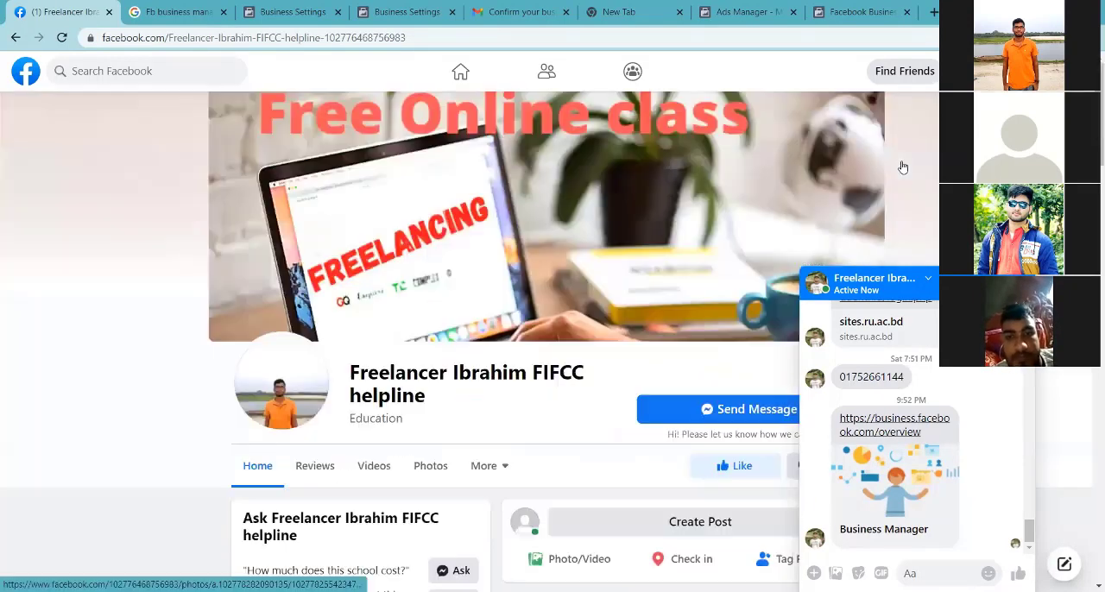
Step: View the personal profile from the account menu, and switch back to the Freelancer Business Settings
{"action": "left_click", "coordinate": [1067, 71]}
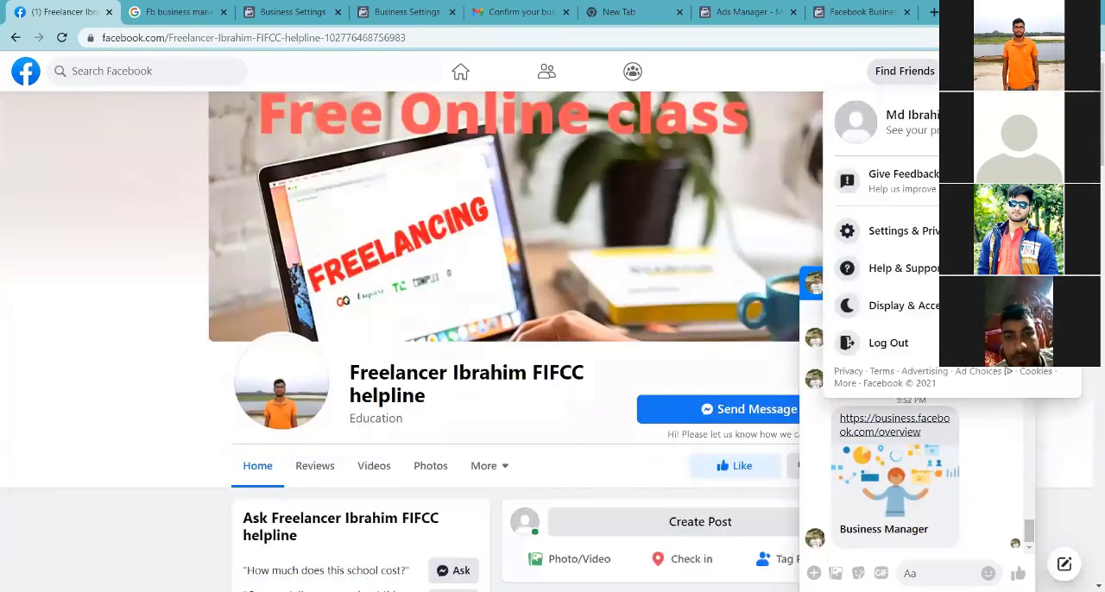
{"action": "left_click", "coordinate": [890, 138]}
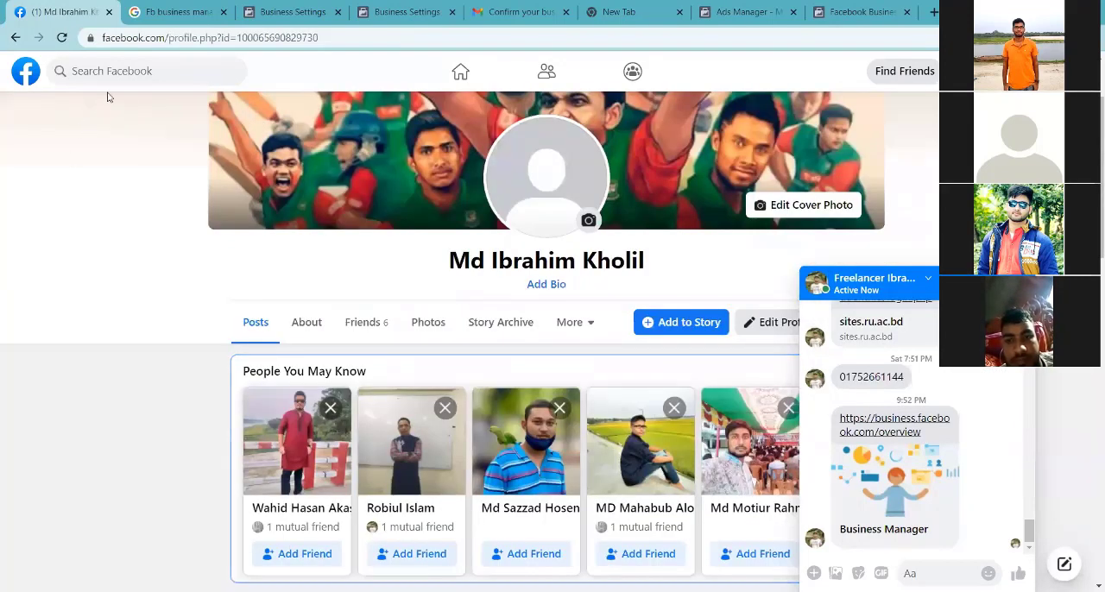
{"action": "left_click", "coordinate": [284, 12]}
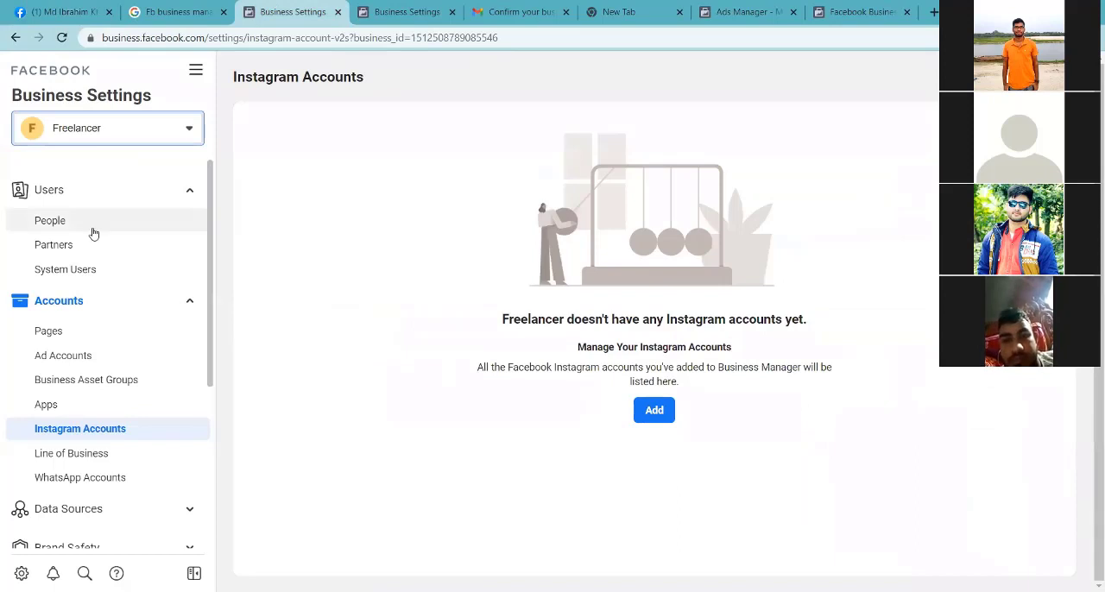